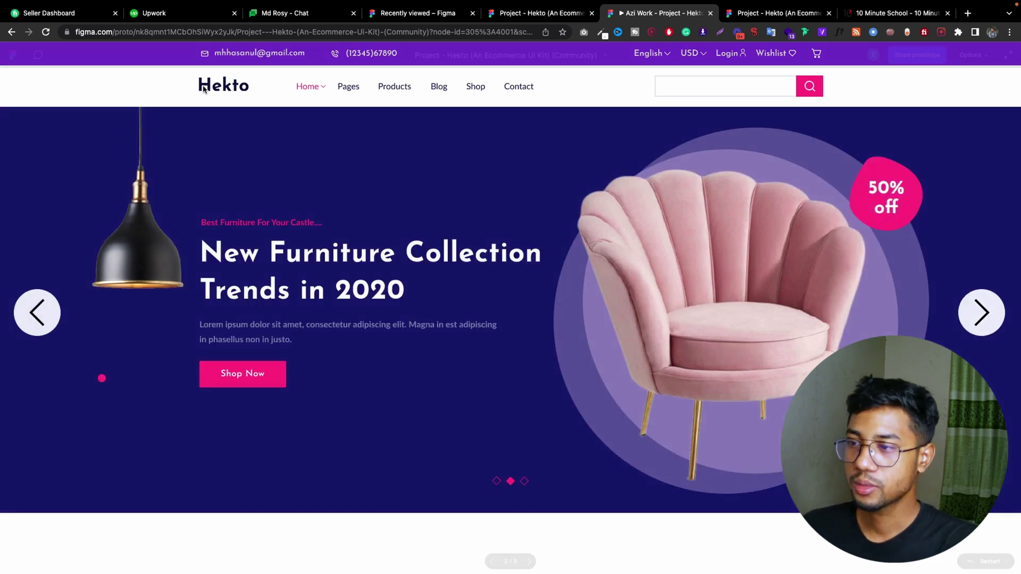
Preview the full-width furniture slider in the prototype by moving forward and back between its dark blue and purple slides.
click(975, 333)
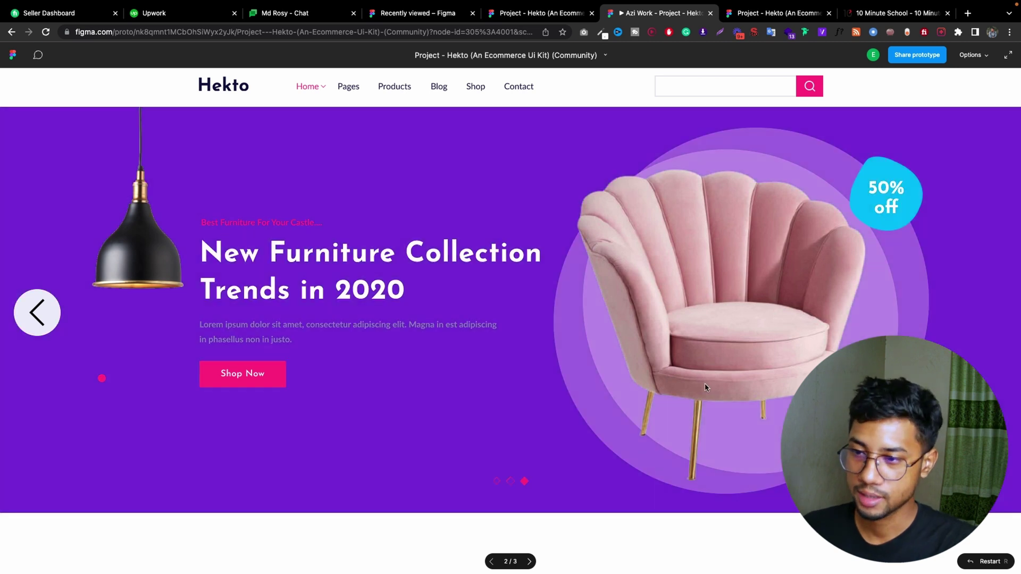
click(36, 311)
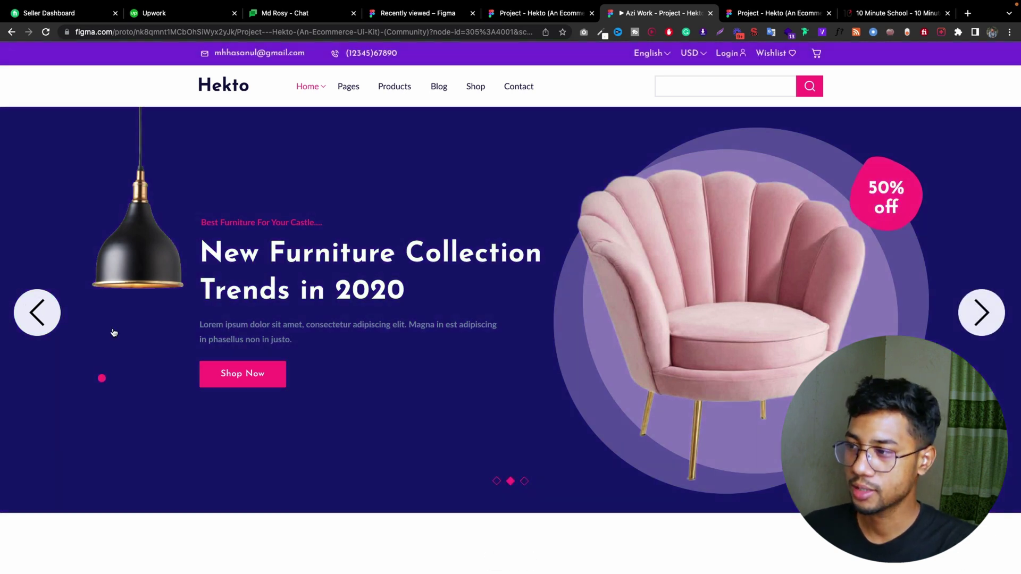
click(967, 325)
click(36, 313)
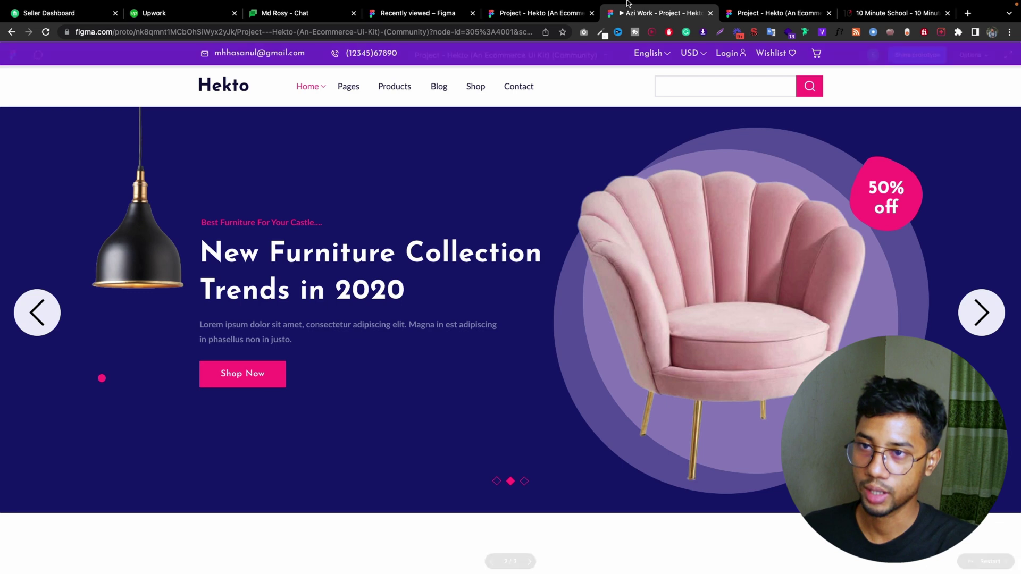
Go to the card slider frame of the prototype and test its next, previous and pagination-dot navigation.
key(Right)
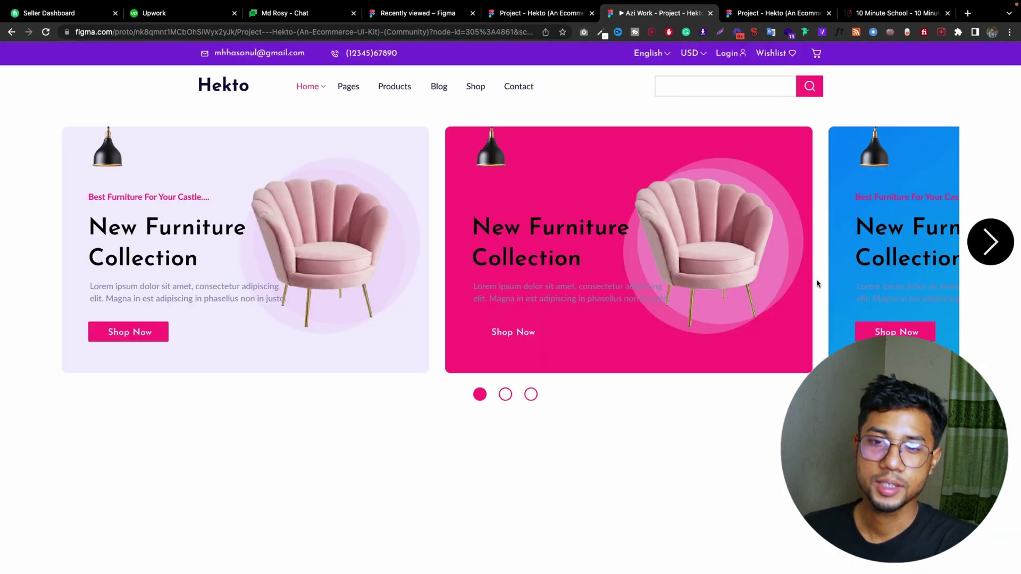
click(987, 249)
click(986, 249)
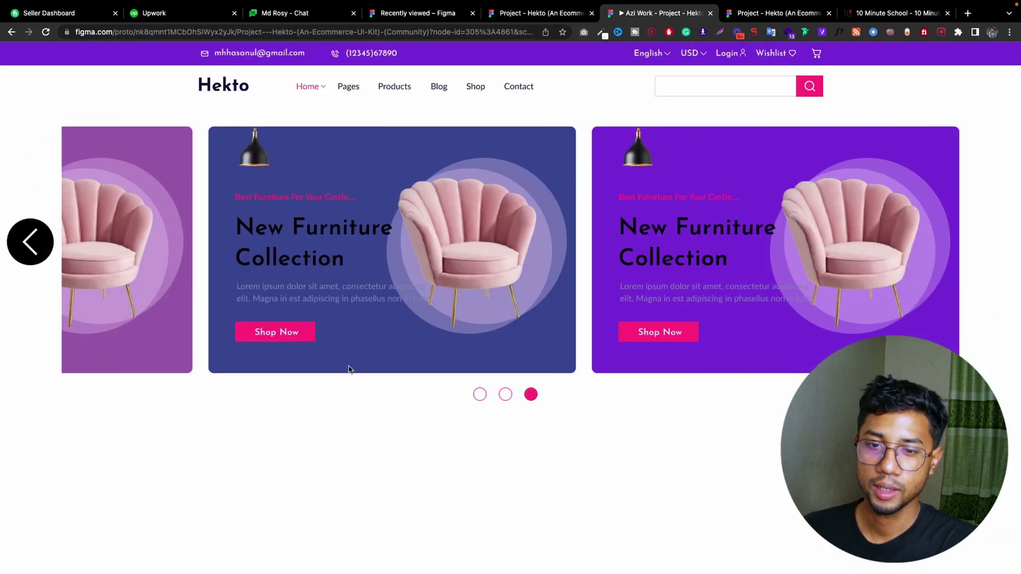
click(29, 249)
click(30, 249)
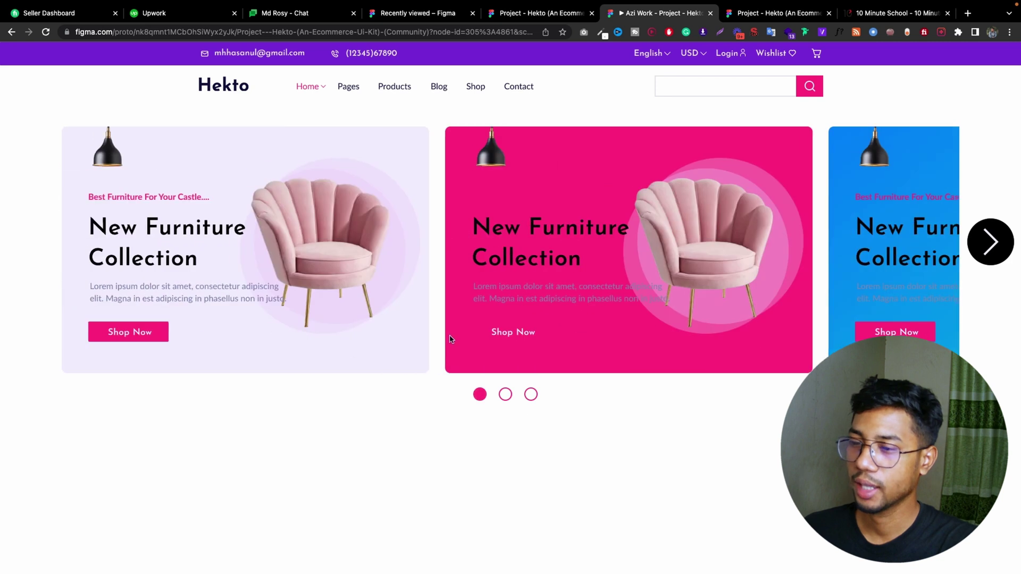
click(505, 394)
click(531, 394)
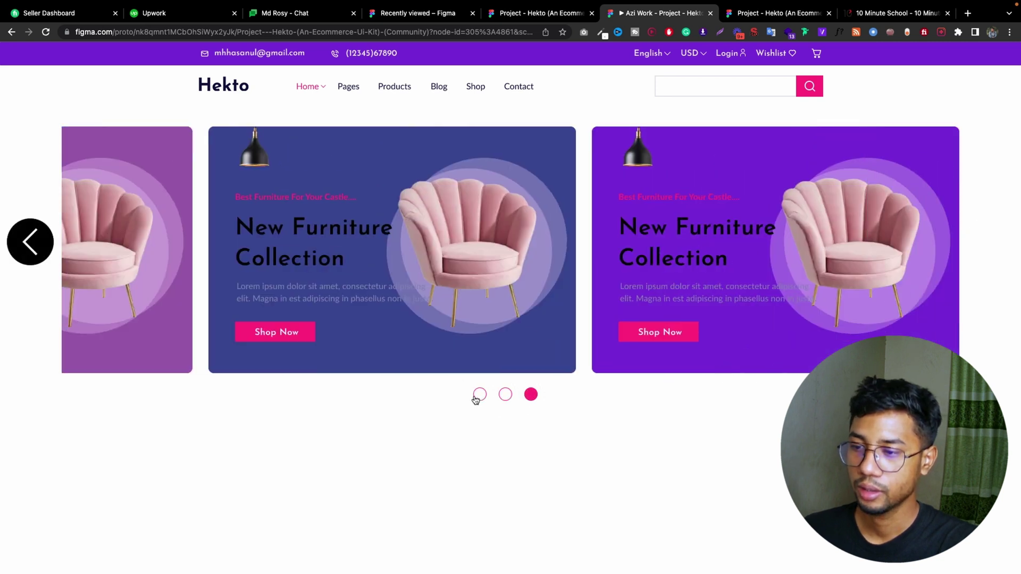
click(479, 394)
Switch to the 10 Minute School website and cycle its popular courses carousel forward and backward as a reference.
click(896, 13)
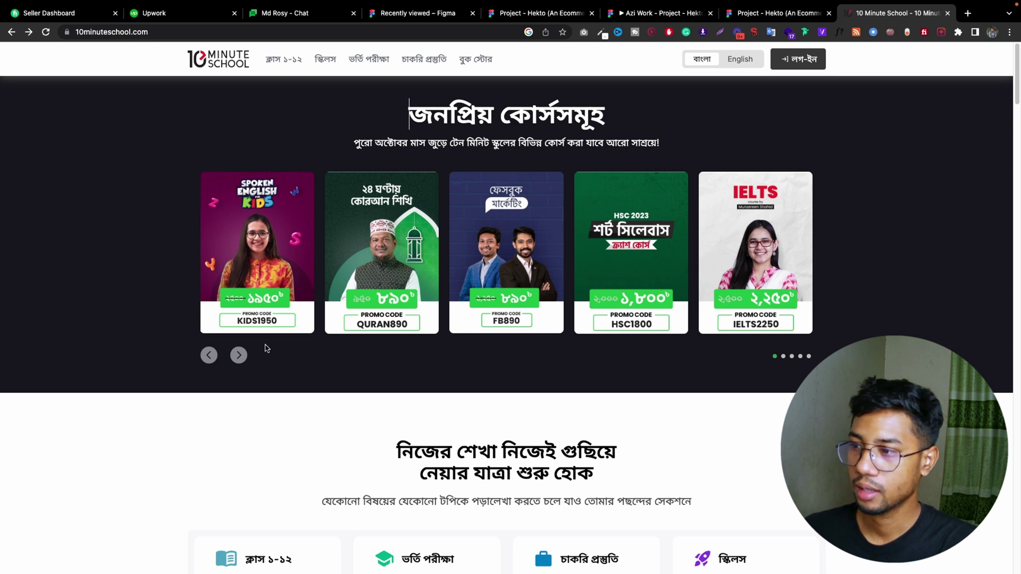
click(237, 357)
click(239, 356)
click(239, 357)
click(240, 357)
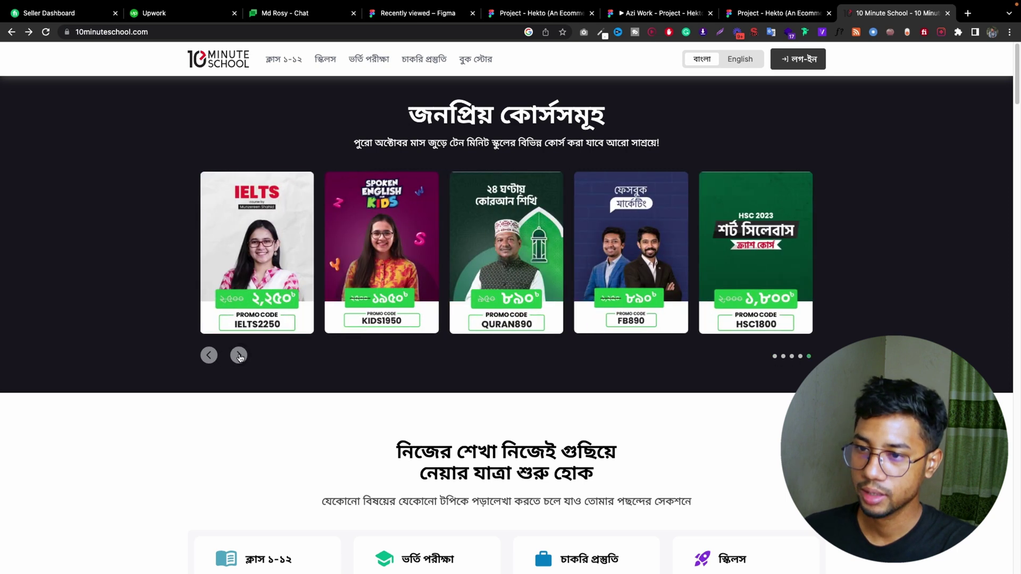
click(208, 355)
click(208, 355)
click(209, 356)
click(208, 355)
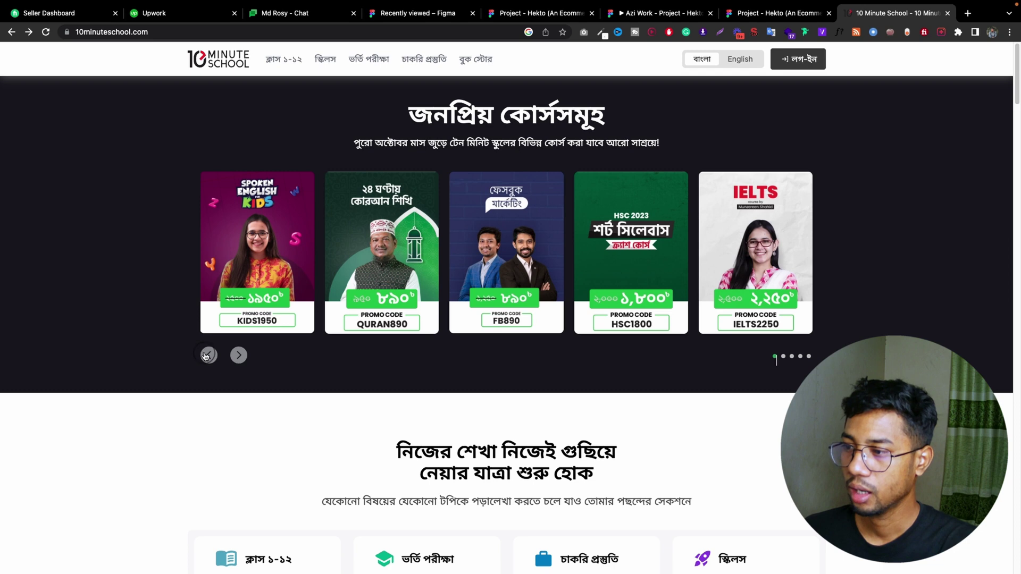
click(207, 356)
click(207, 355)
click(206, 356)
click(206, 356)
click(206, 355)
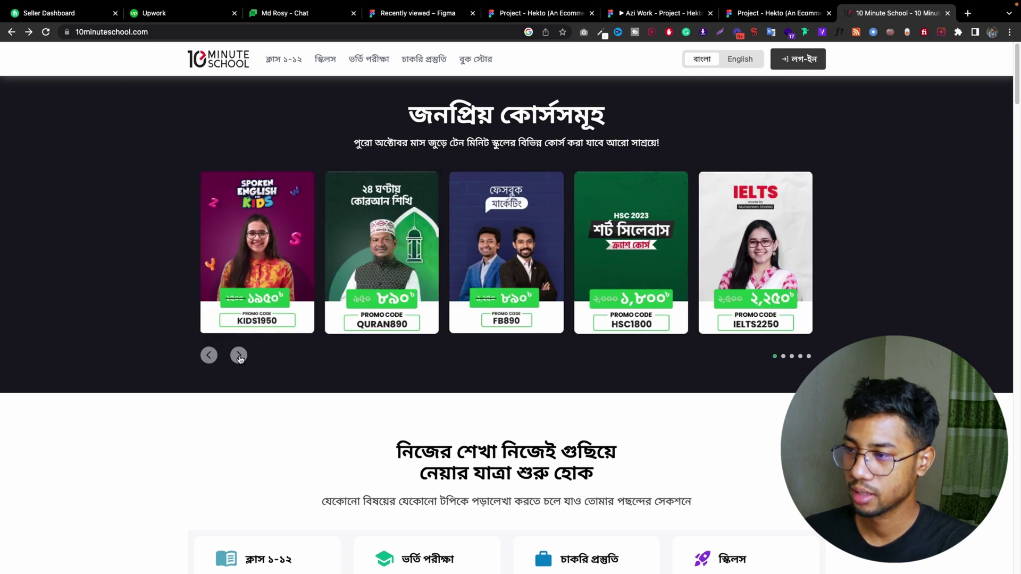
click(238, 357)
click(240, 357)
click(239, 357)
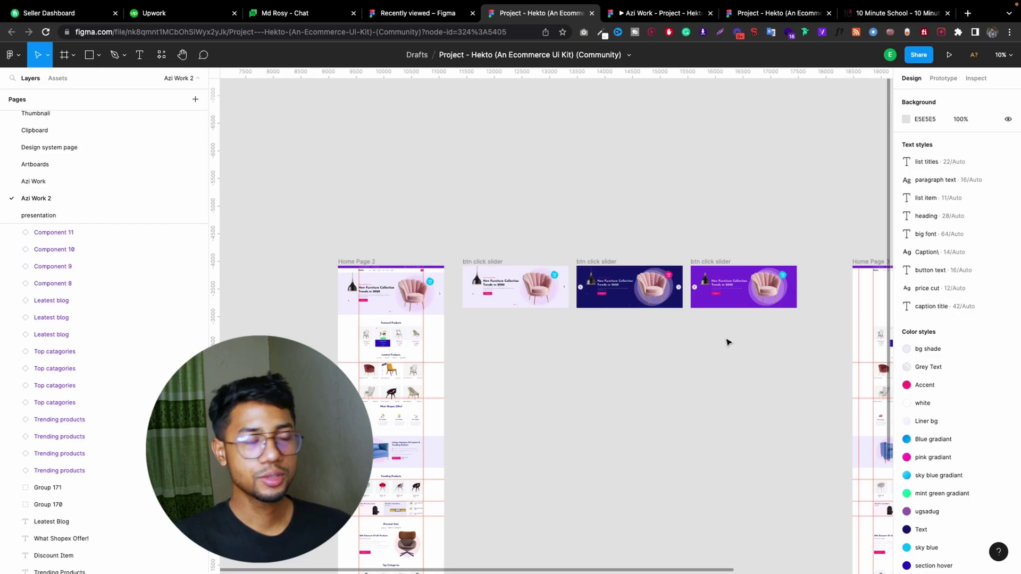
Delete the existing promotional slider instance from the Home Page 2 frame in the Hekto design file.
click(390, 307)
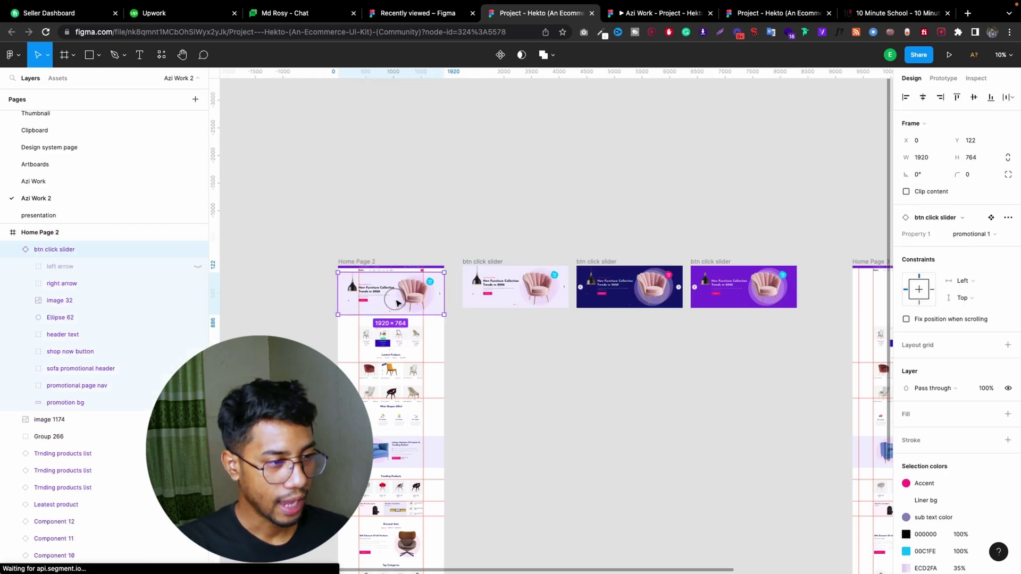
key(Delete)
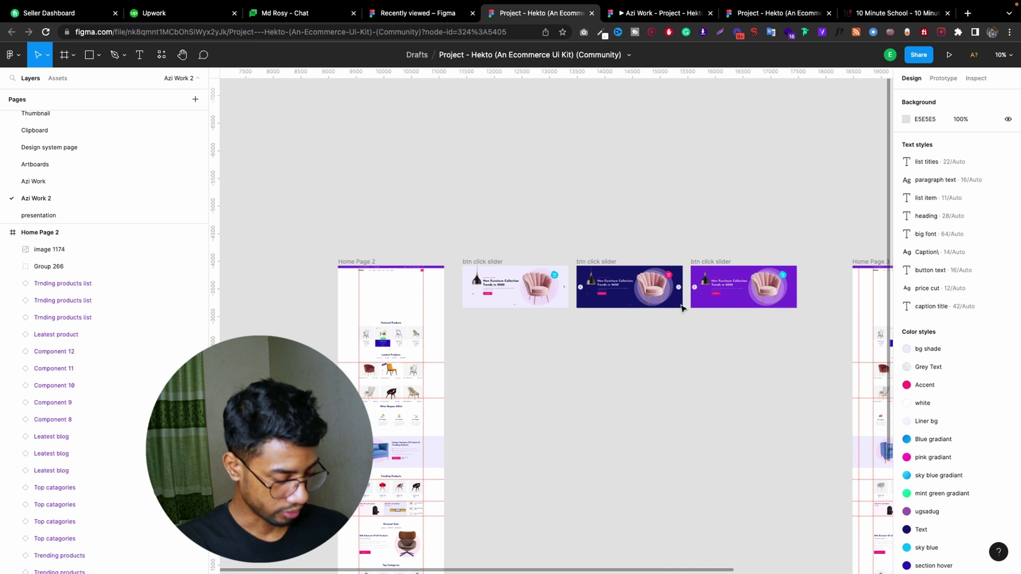
Combine the three btn click slider frames beside Home Page 2 into one component set.
scroll(682, 308, up, 3)
scroll(684, 303, down, 2)
click(420, 260)
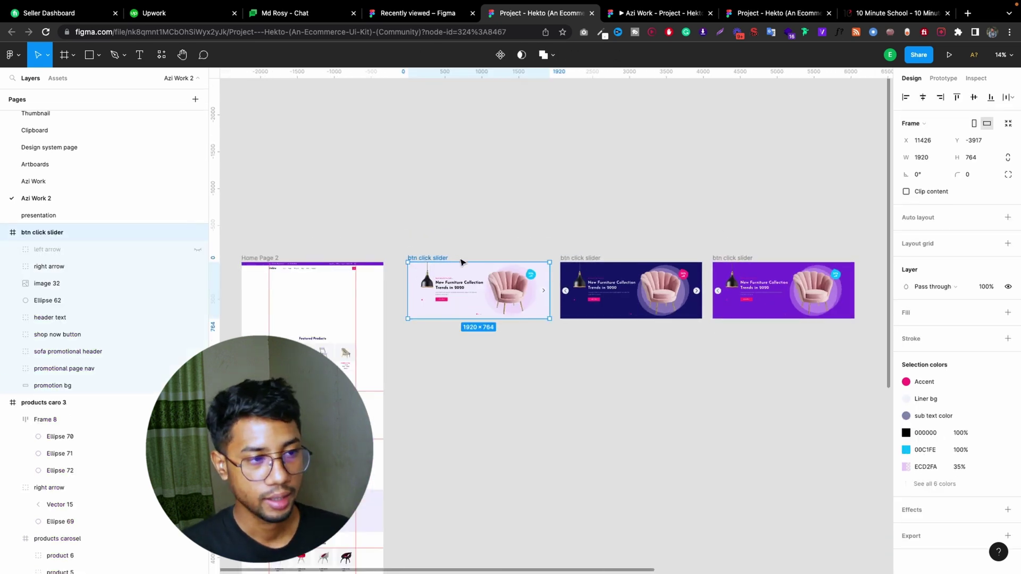
click(721, 258)
click(441, 258)
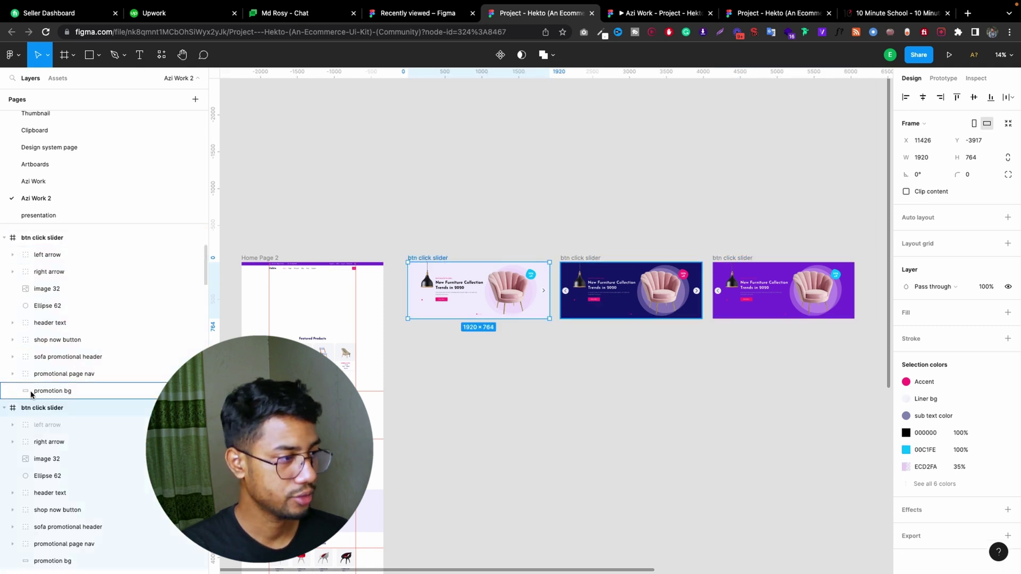
shift+click(585, 259)
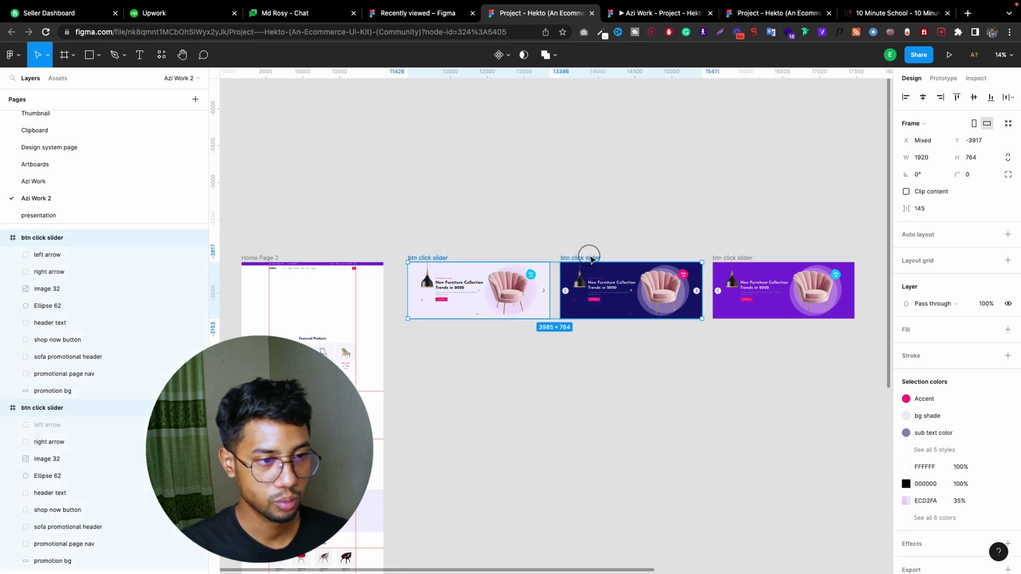
shift+click(721, 258)
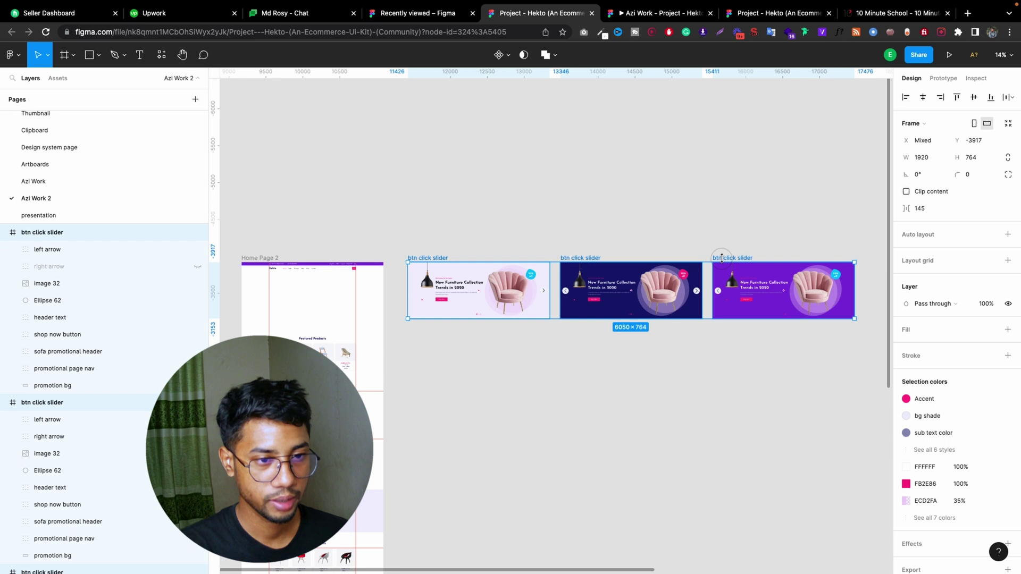
click(508, 55)
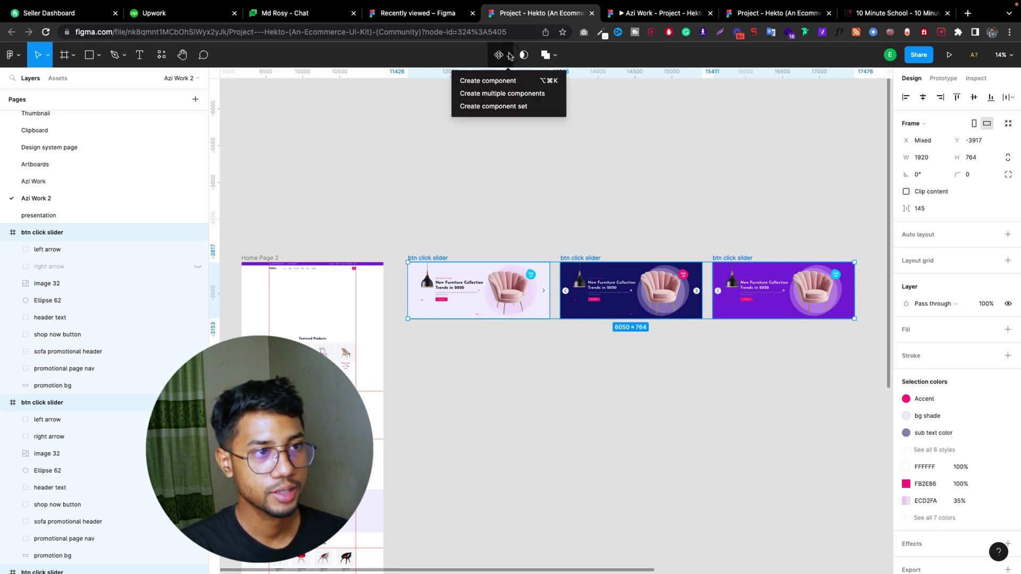
click(496, 108)
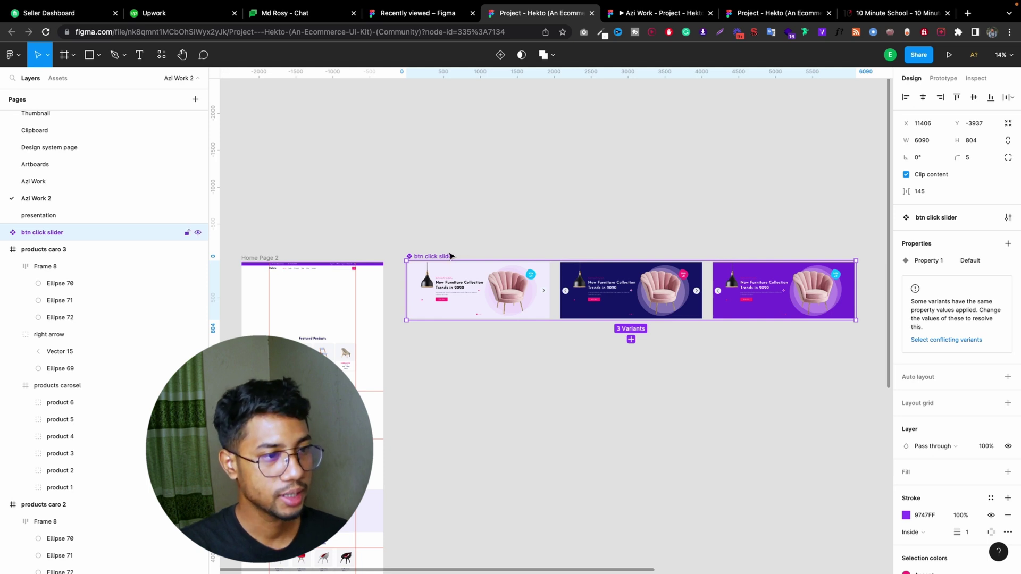
Rename the new slider component set as "1 btn click slider".
click(67, 78)
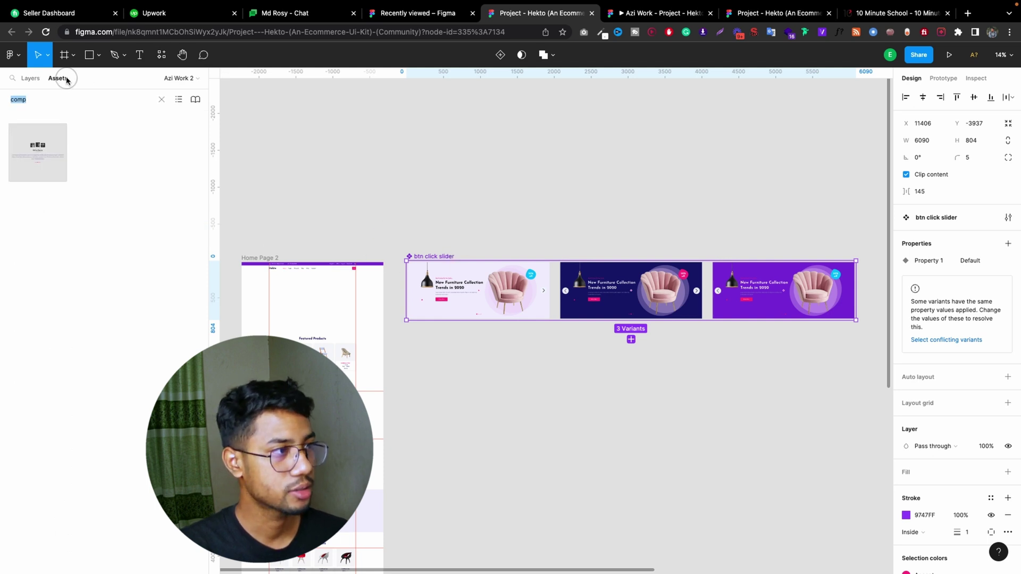
click(63, 100)
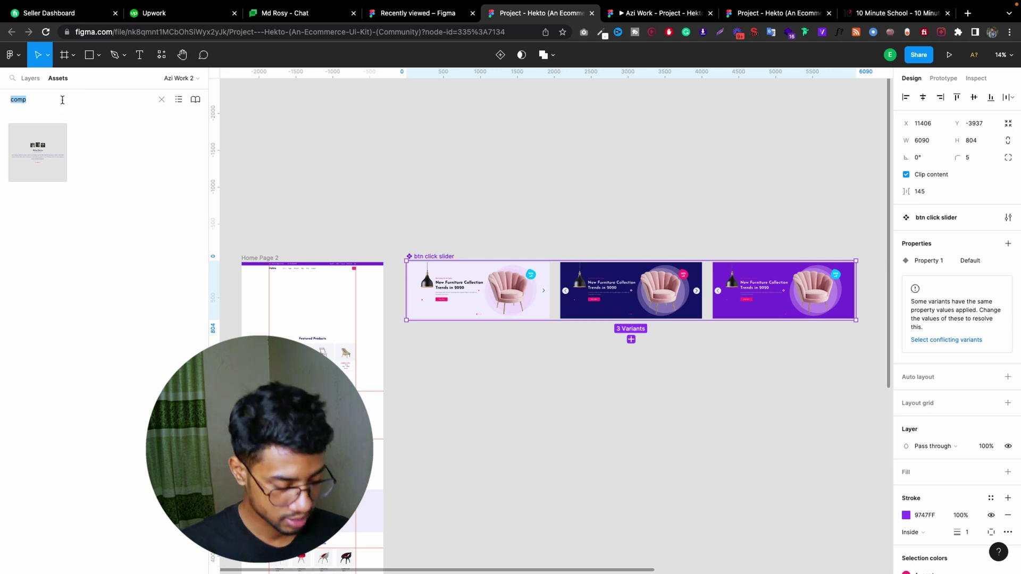
double_click(430, 259)
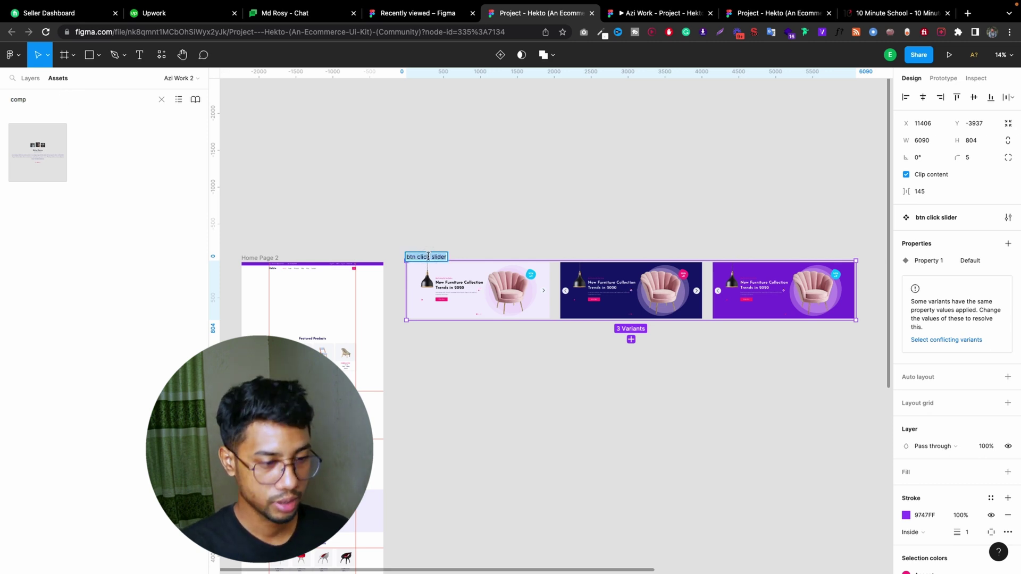
click(407, 257)
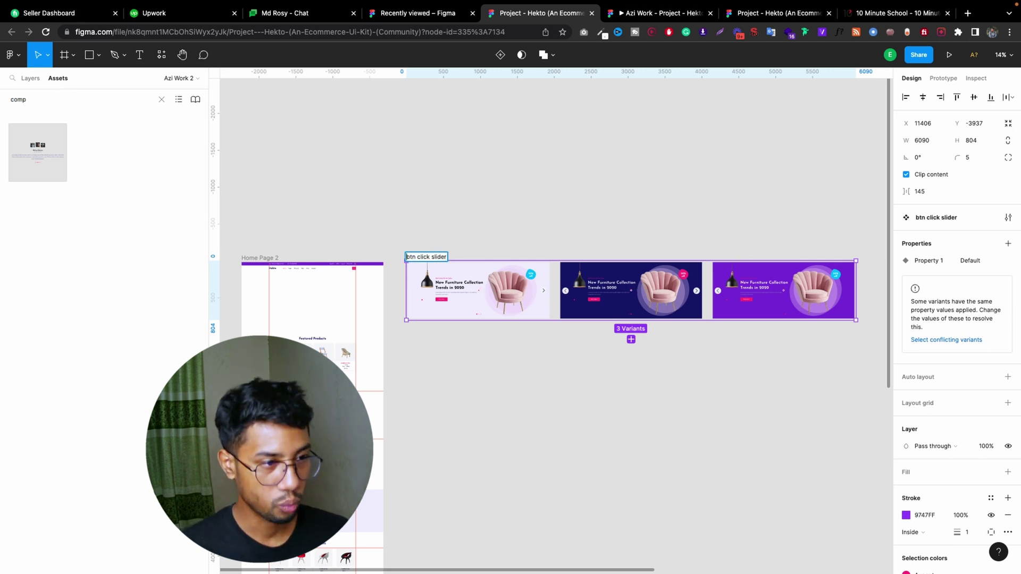
click(452, 218)
Find the slider component in the assets with "1 btn", place an instance below Home Page 2's header and center it horizontally.
click(51, 101)
text(1 btn)
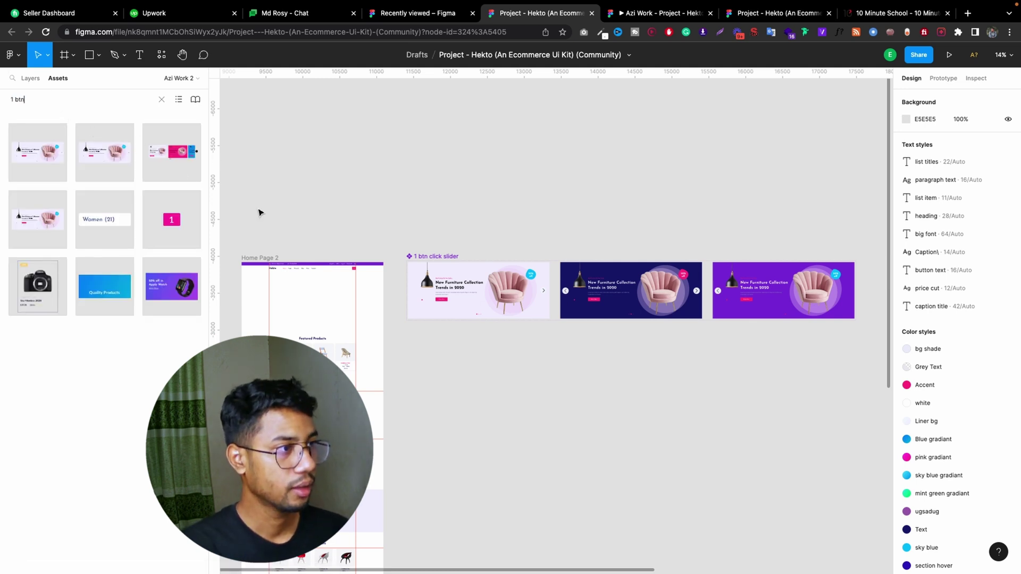
drag(40, 155, 306, 309)
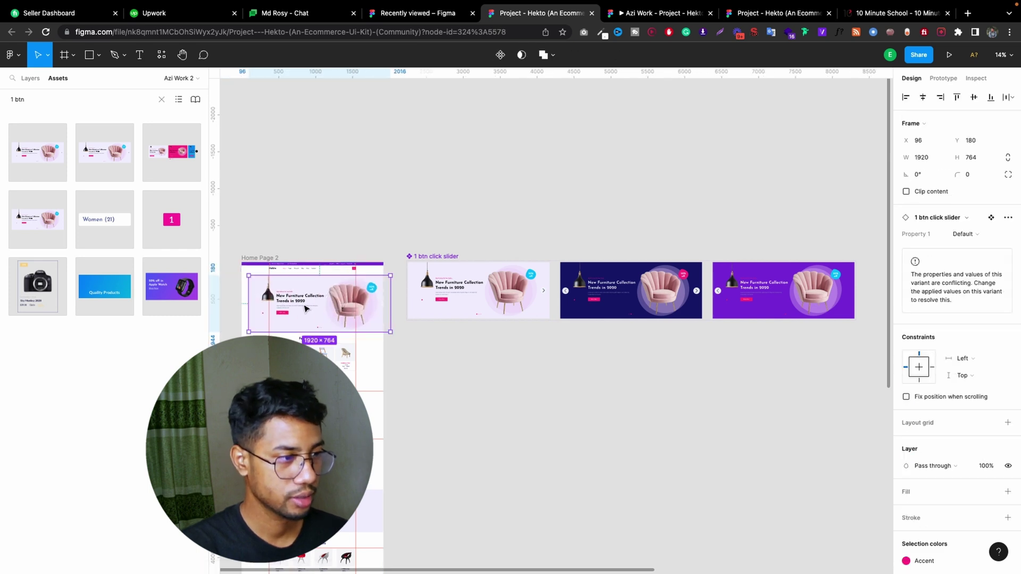
scroll(290, 301, up, 3)
click(922, 97)
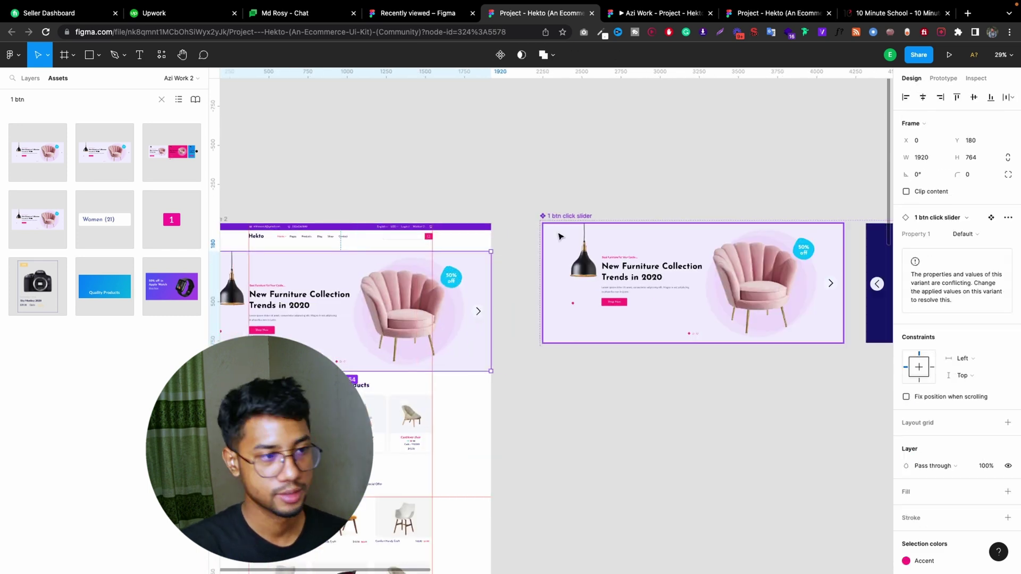
Launch the prototype presentation from the Home Page 2 frame and return to the design file.
scroll(558, 228, down, 3)
click(395, 218)
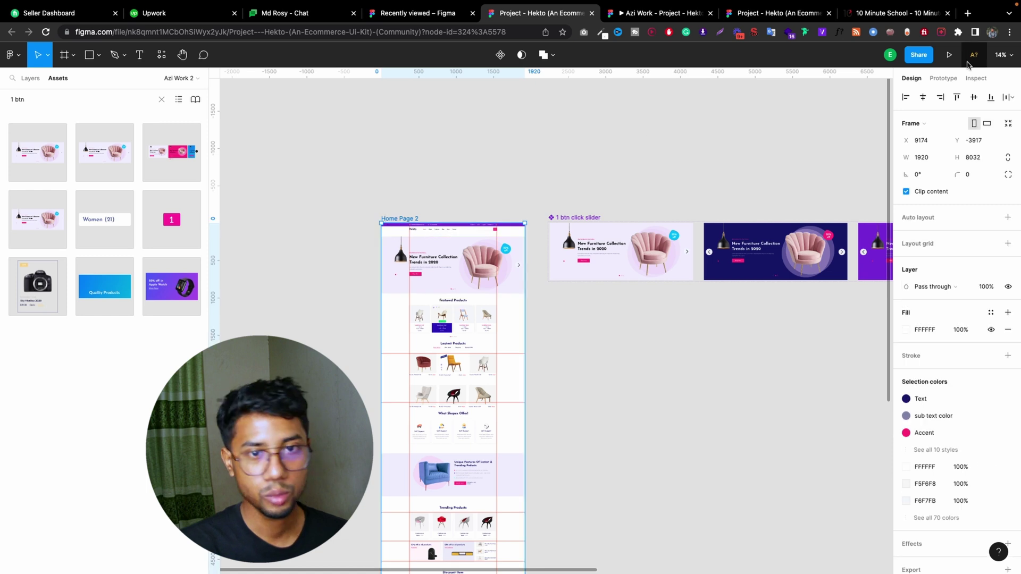
click(950, 54)
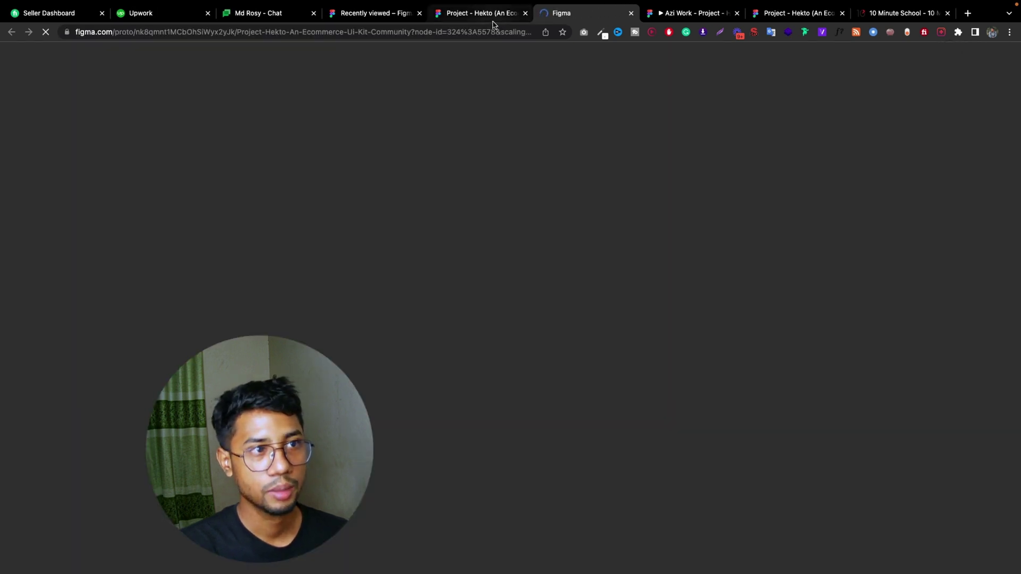
click(492, 16)
Connect the light variant of the 1 btn click slider set to the dark blue variant with an After delay, Change to interaction.
click(578, 218)
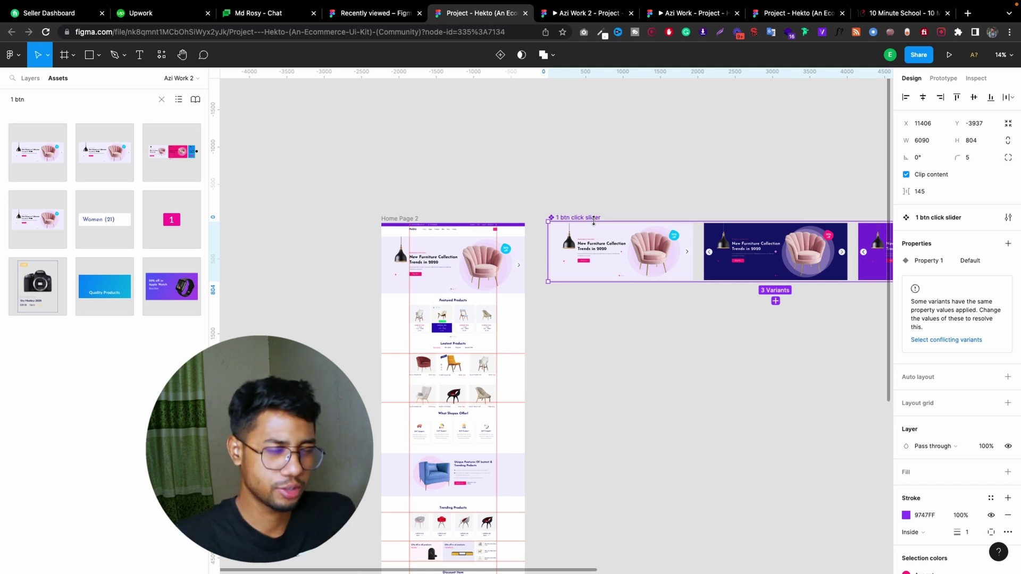
drag(702, 221, 601, 200)
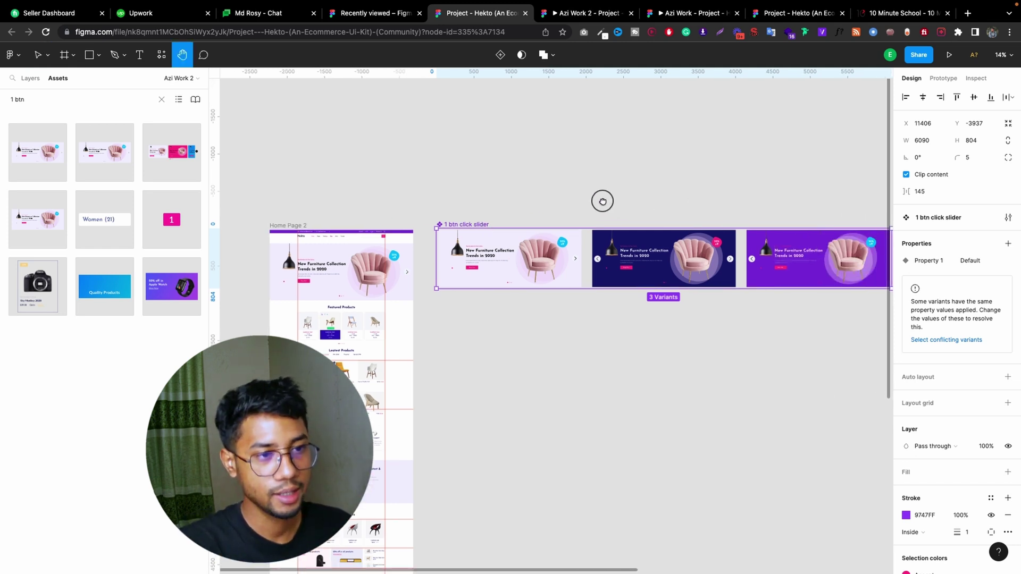
click(943, 79)
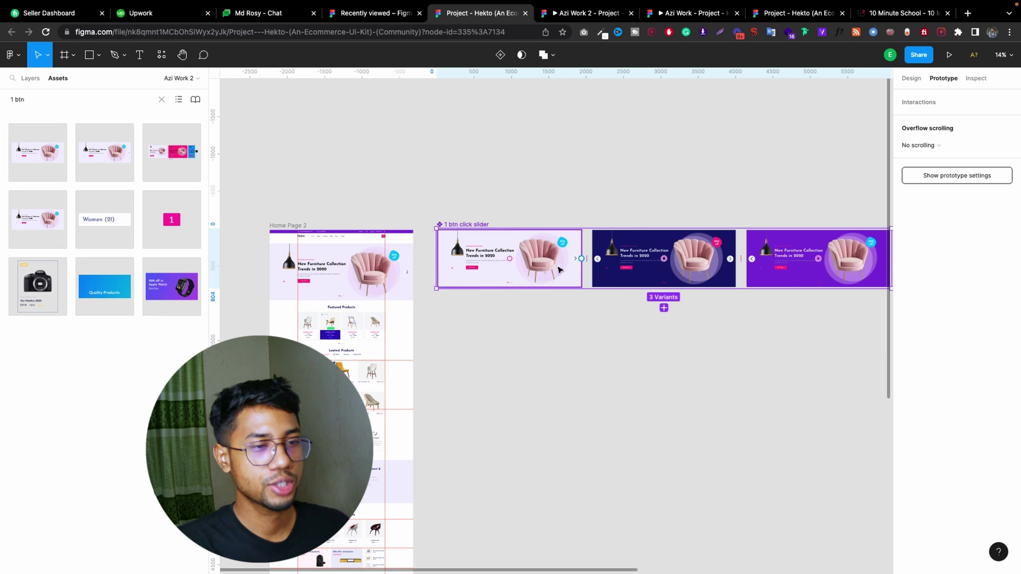
drag(581, 259, 609, 285)
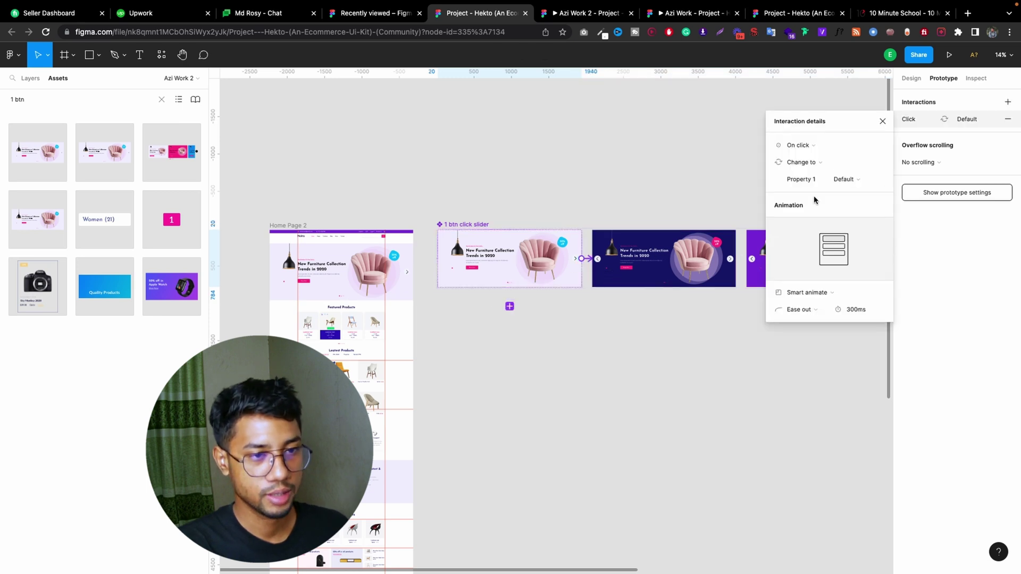
click(796, 144)
click(804, 278)
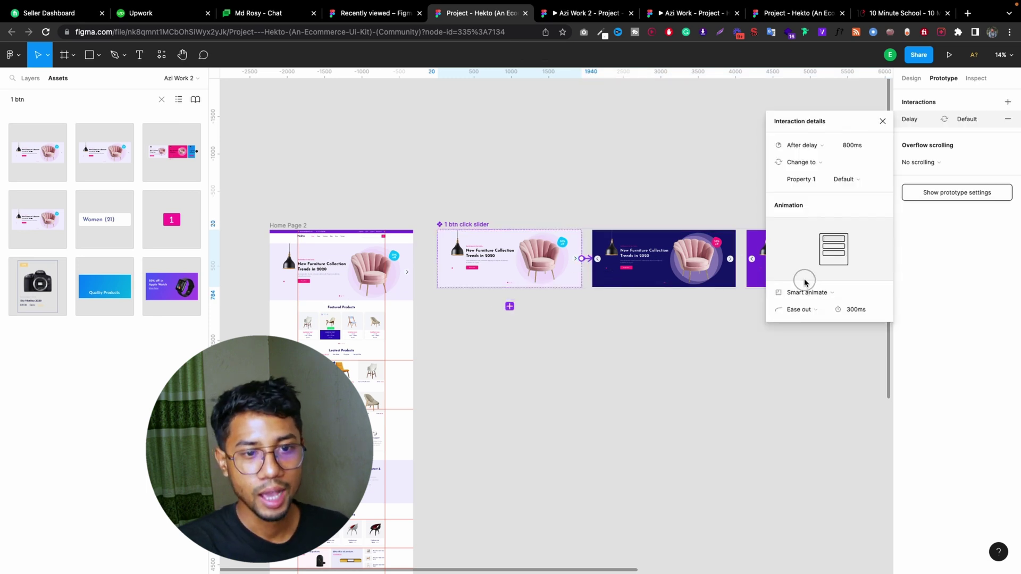
Set the light variant's interaction delay to 1500 ms, with Smart animate as the animation.
click(847, 149)
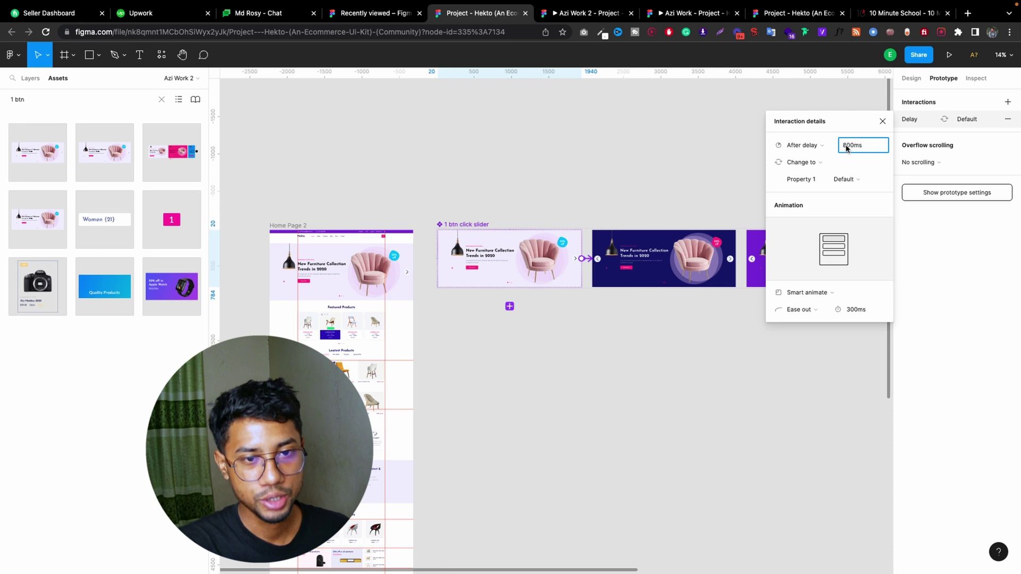
click(854, 148)
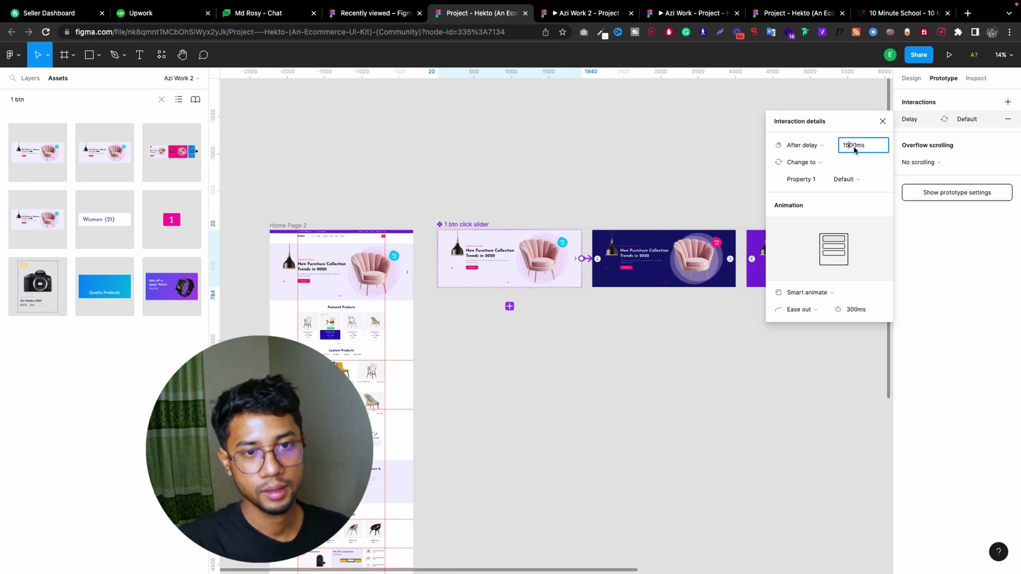
double_click(849, 145)
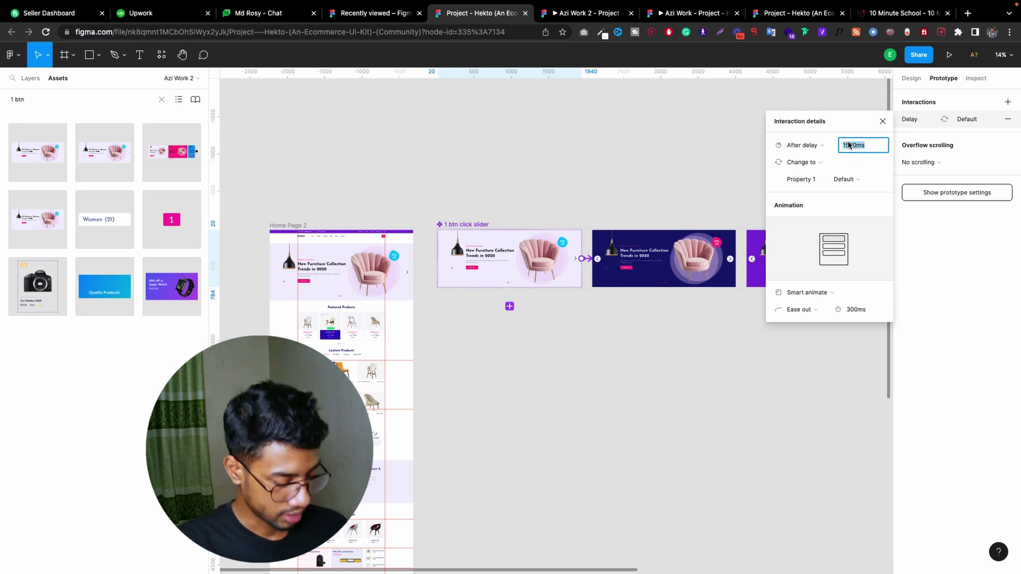
click(827, 294)
click(829, 292)
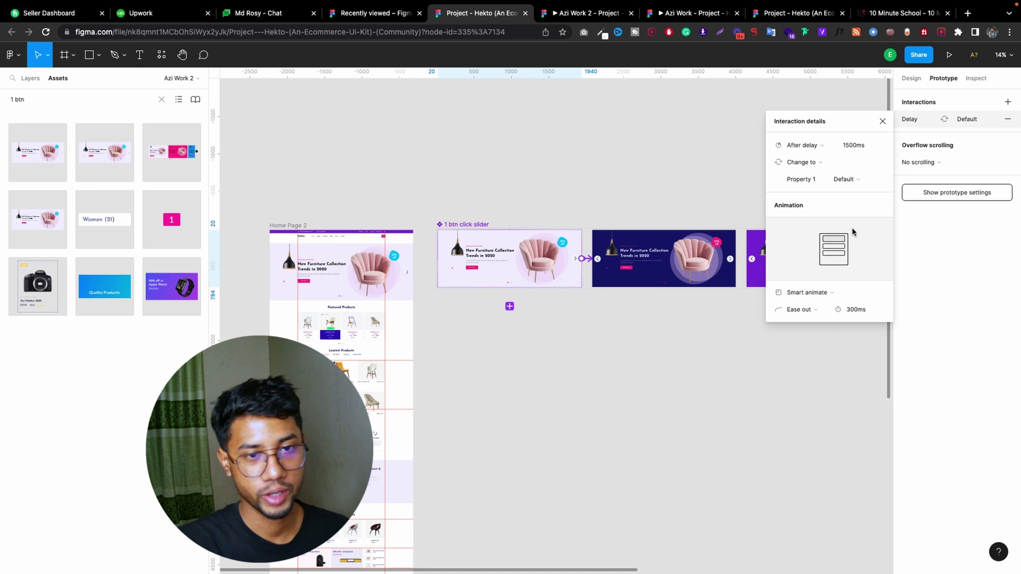
click(882, 122)
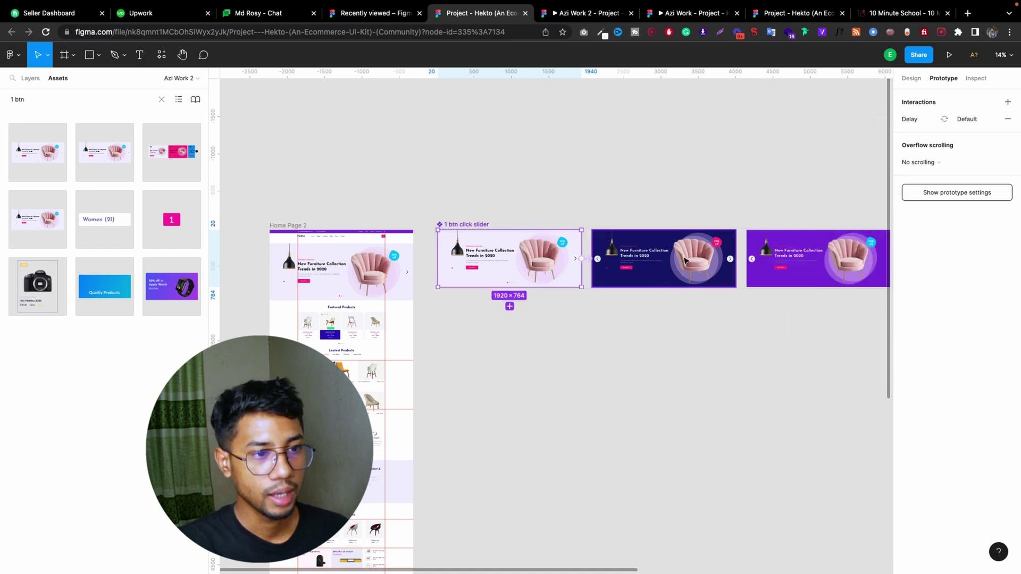
Connect the dark blue slider variant to the purple variant with an After delay interaction.
click(647, 259)
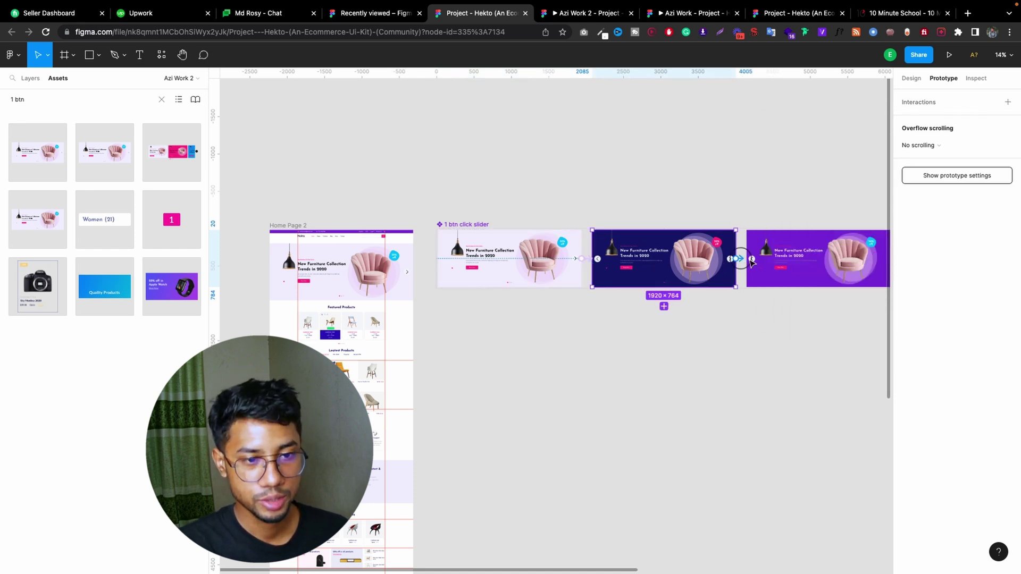
drag(751, 262, 752, 260)
click(804, 146)
click(813, 278)
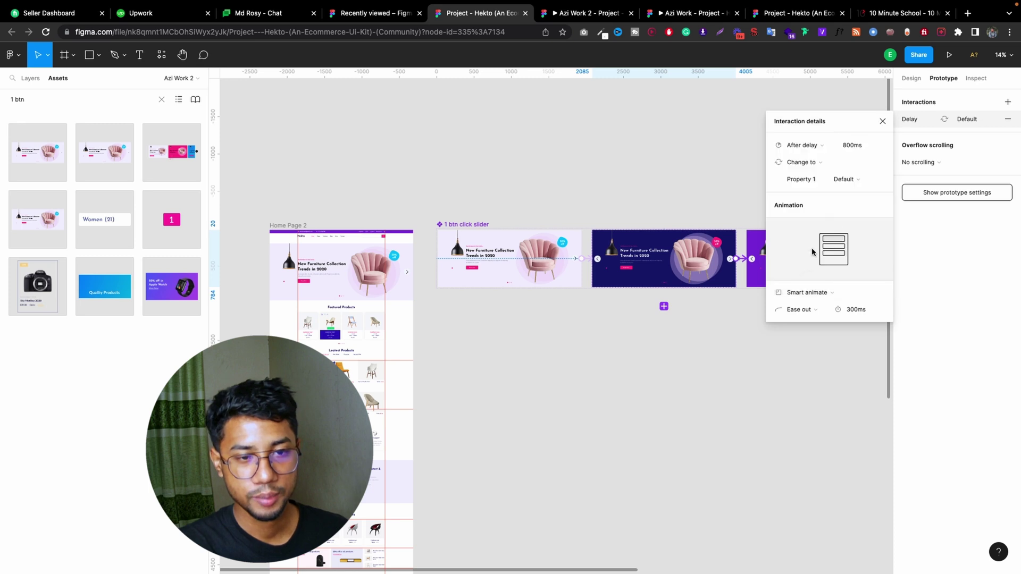
click(856, 150)
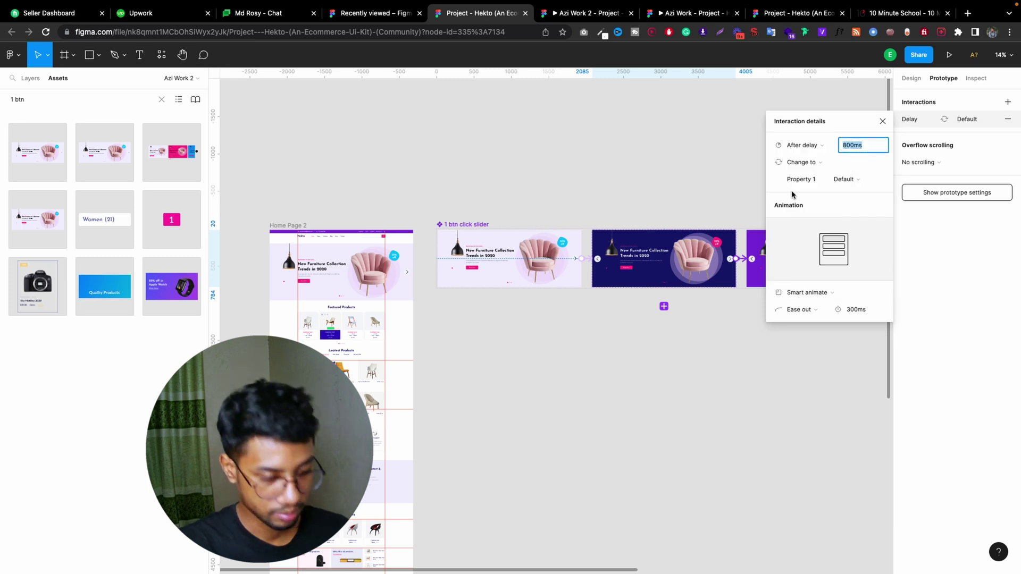
click(636, 175)
Show the layer list and connect the purple slider variant back to the light variant.
scroll(522, 256, up, 2)
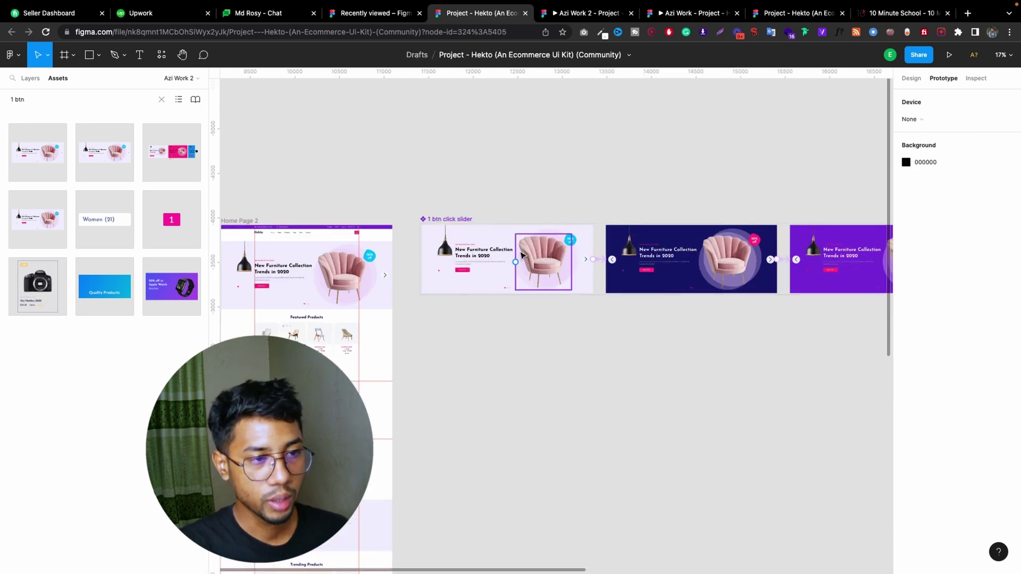
click(523, 256)
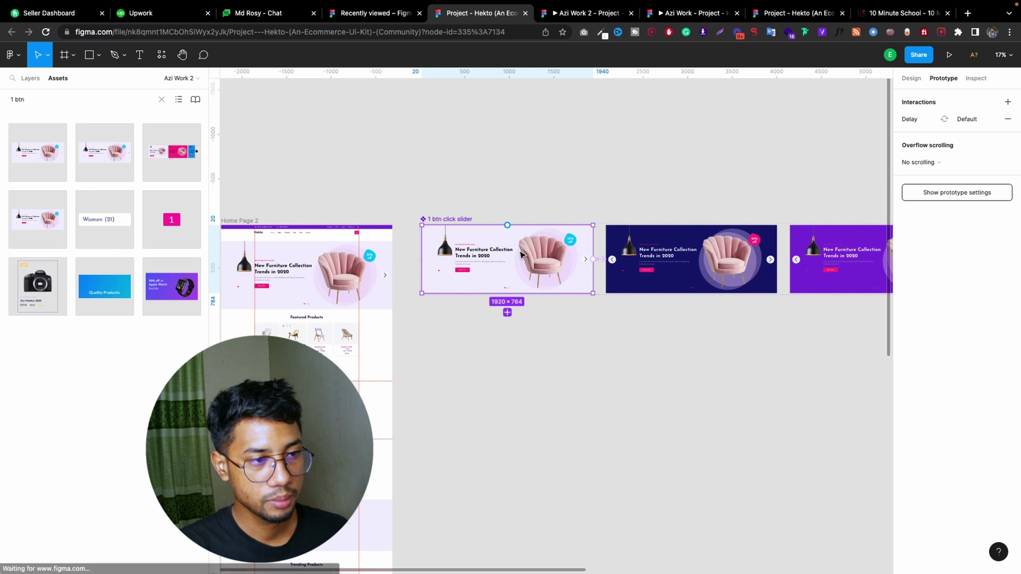
click(22, 80)
click(719, 255)
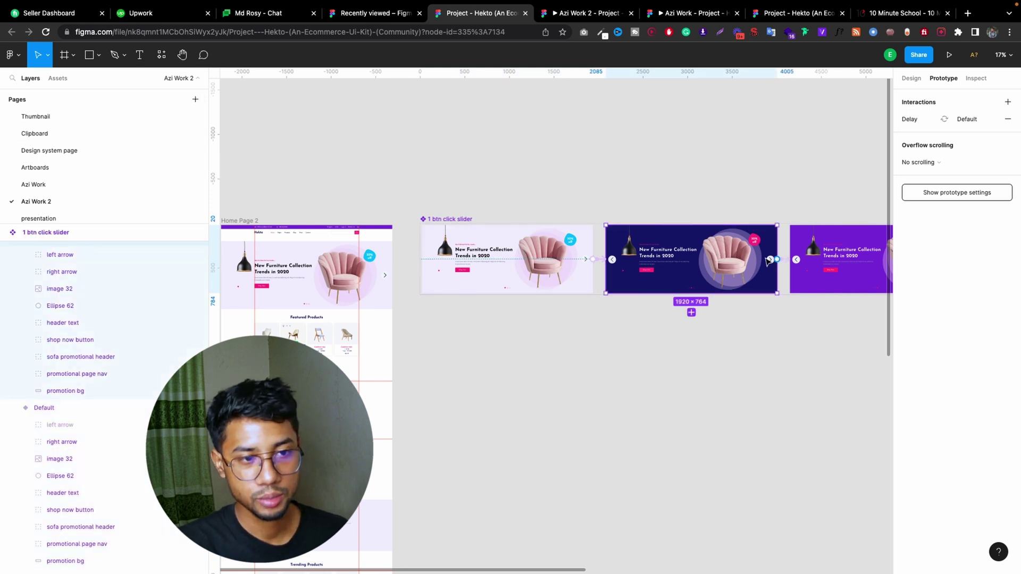
click(824, 250)
scroll(709, 298, down, 3)
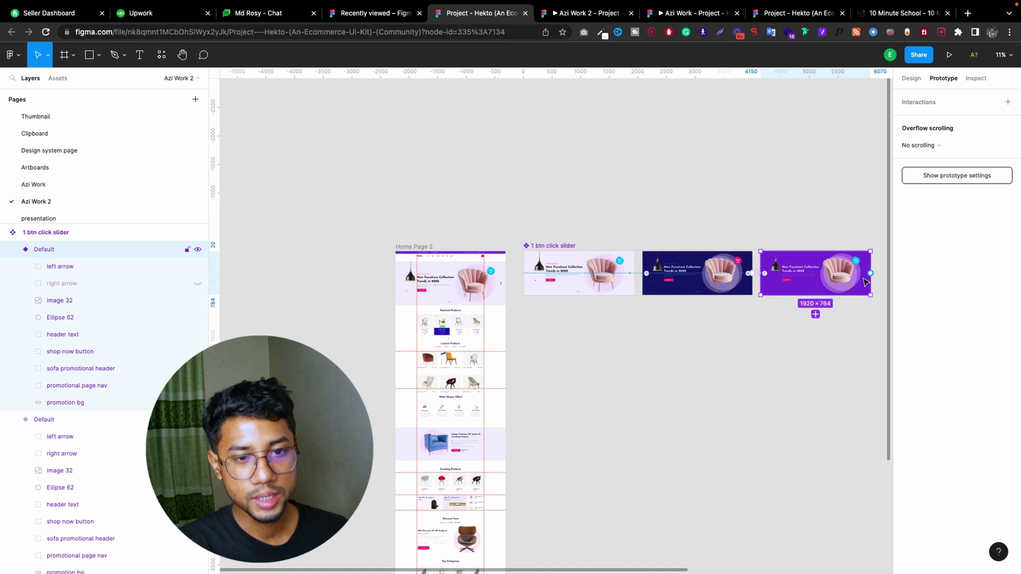
drag(870, 273, 597, 301)
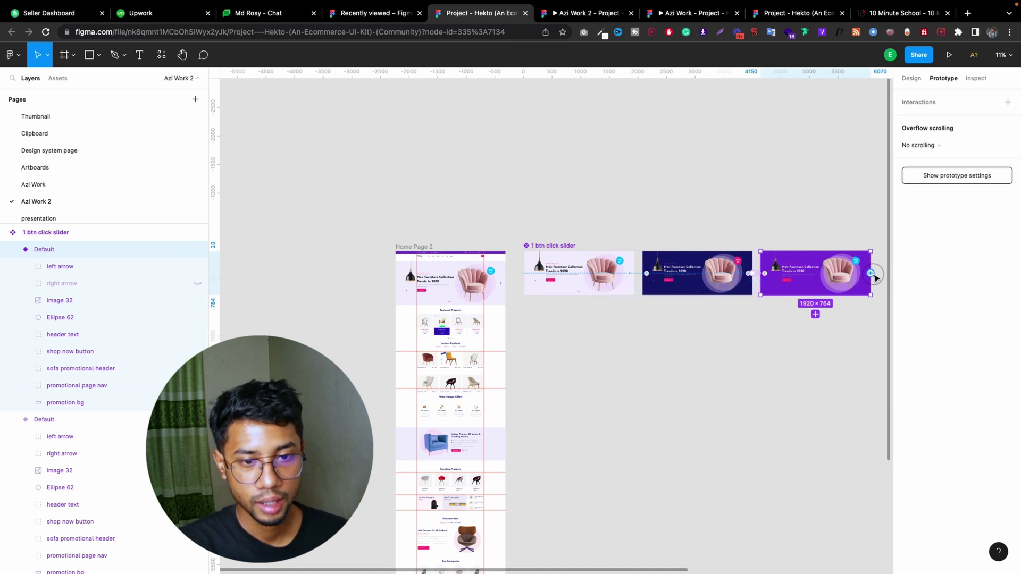
drag(870, 273, 479, 270)
Make the purple variant's interaction trigger After delay, with a delay of 1500 ms.
click(853, 148)
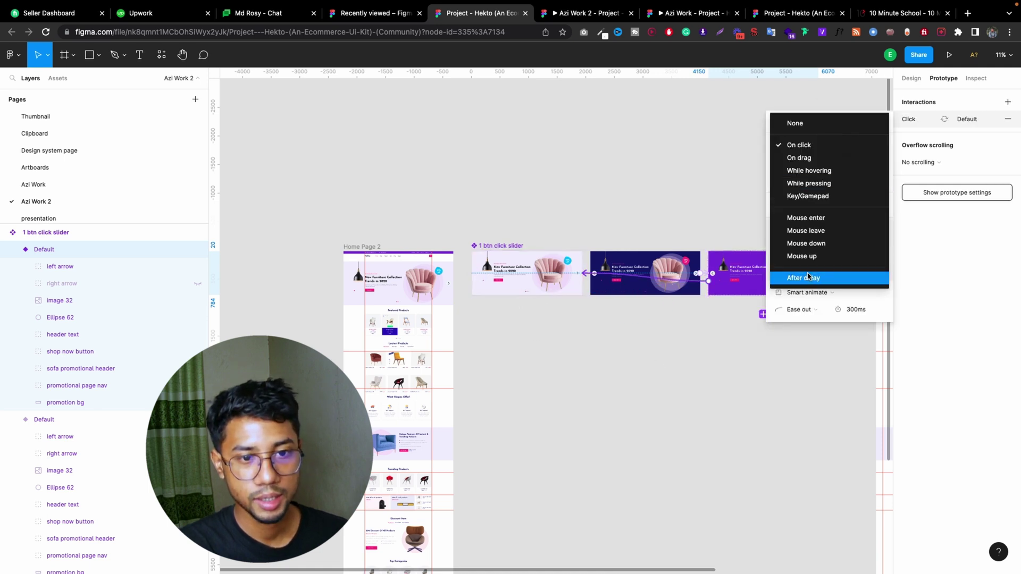
click(811, 277)
click(868, 147)
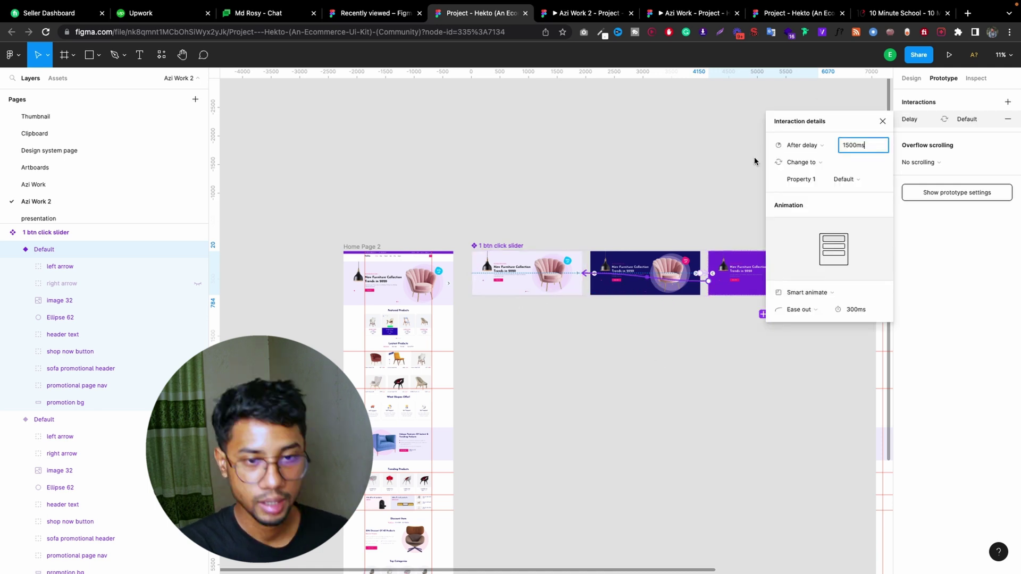
click(659, 133)
Collapse the three variants of 1 btn click slider in the layer list and rename the purple variant as 1.
click(492, 244)
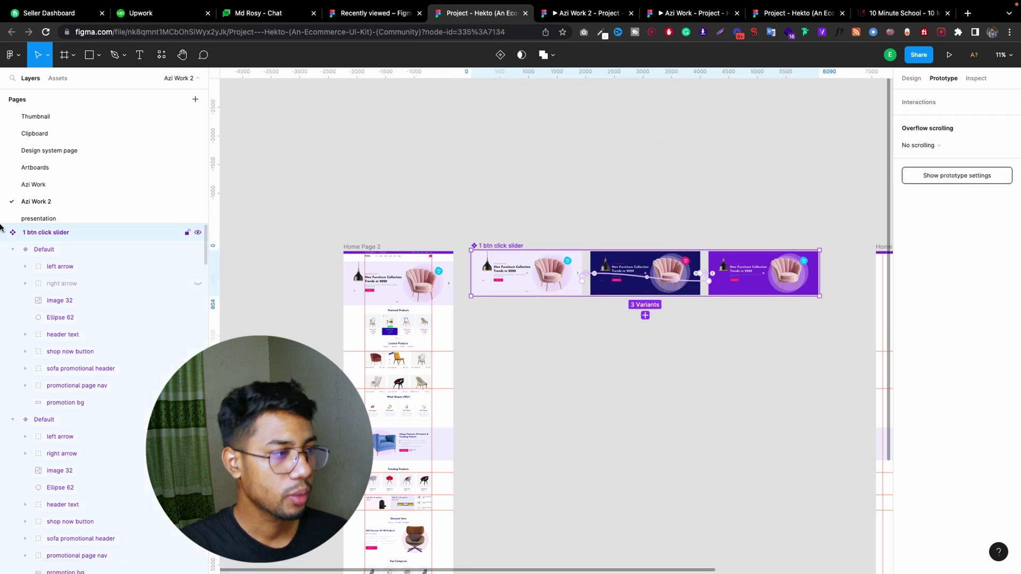
click(13, 249)
click(12, 266)
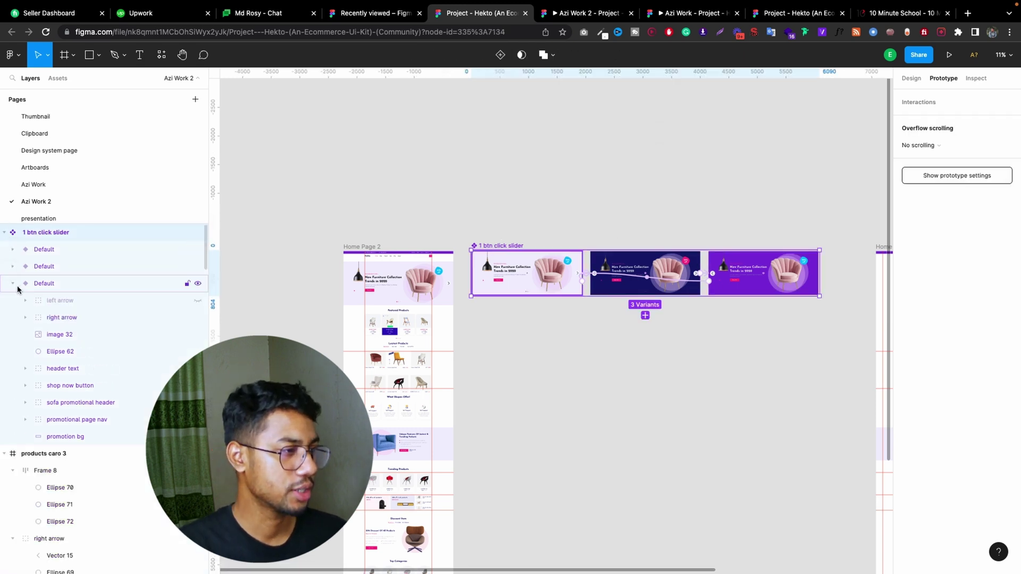
click(13, 284)
double_click(63, 254)
double_click(102, 251)
text(1)
Rename the dark blue slider variant as 2 and the light slider variant as 3.
click(75, 267)
double_click(91, 267)
double_click(92, 267)
text(2)
click(82, 284)
double_click(83, 285)
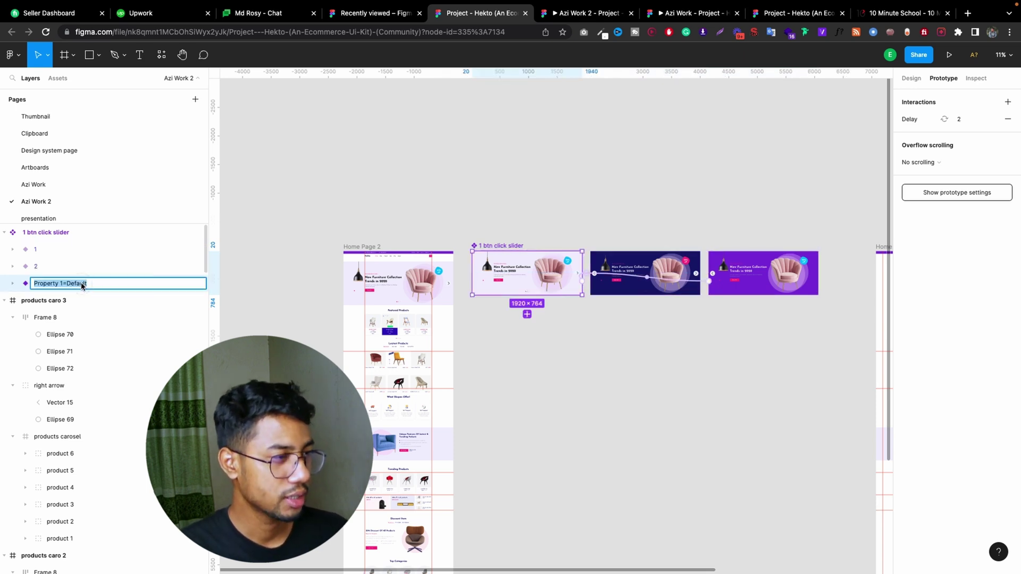
double_click(102, 282)
text(3)
click(430, 210)
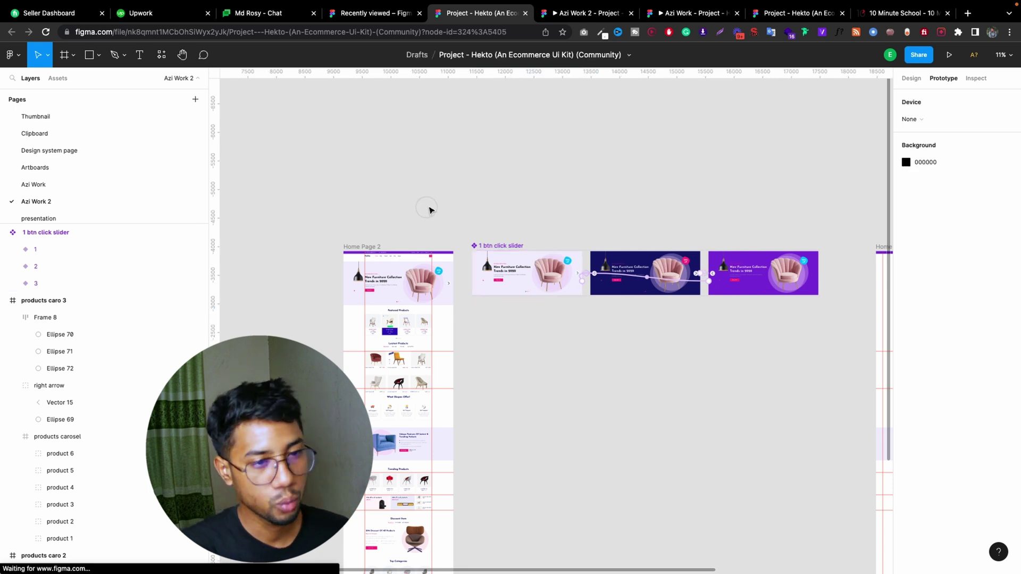
Open the Azi Work 2 prototype preview and close the separate Azi Work prototype.
click(607, 14)
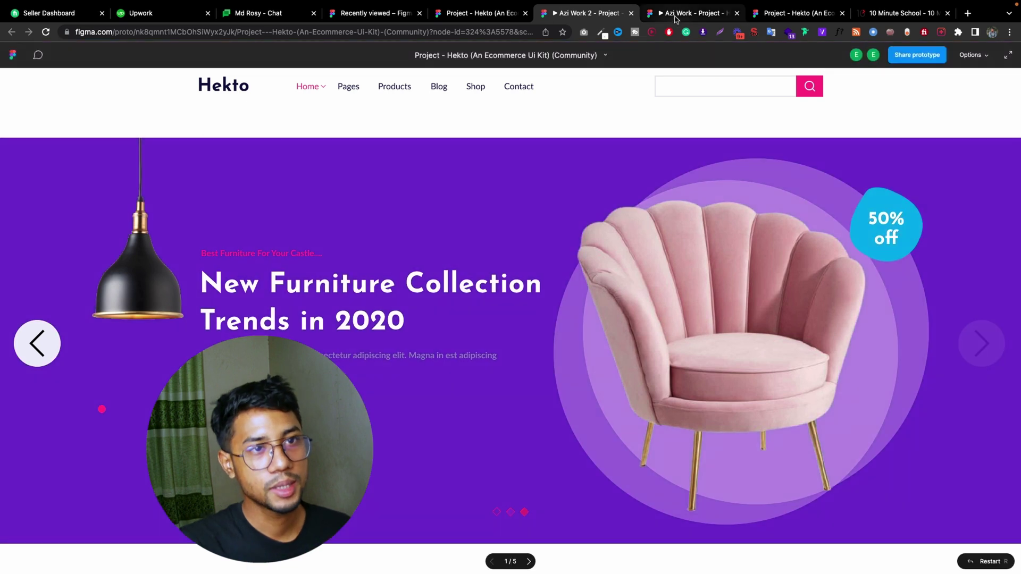
click(691, 13)
click(588, 12)
click(737, 13)
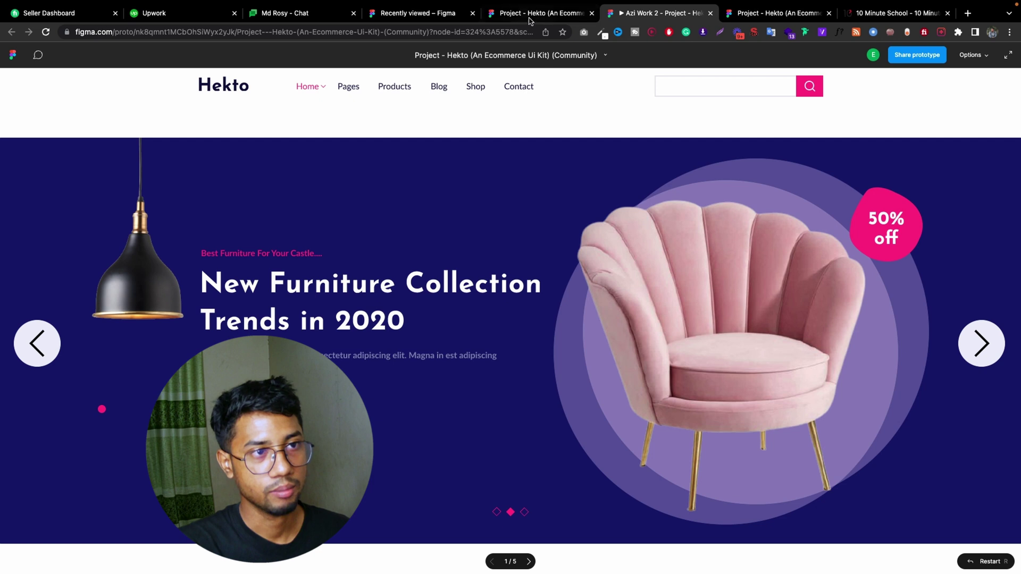
Test the running slider's previous and next arrows in the Azi Work 2 prototype preview.
click(532, 14)
click(631, 16)
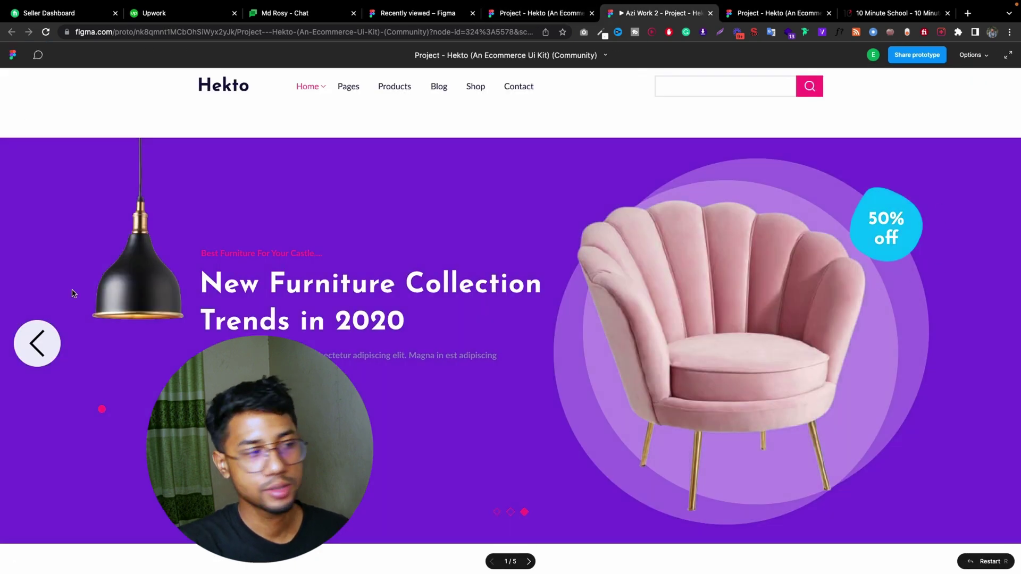
click(39, 339)
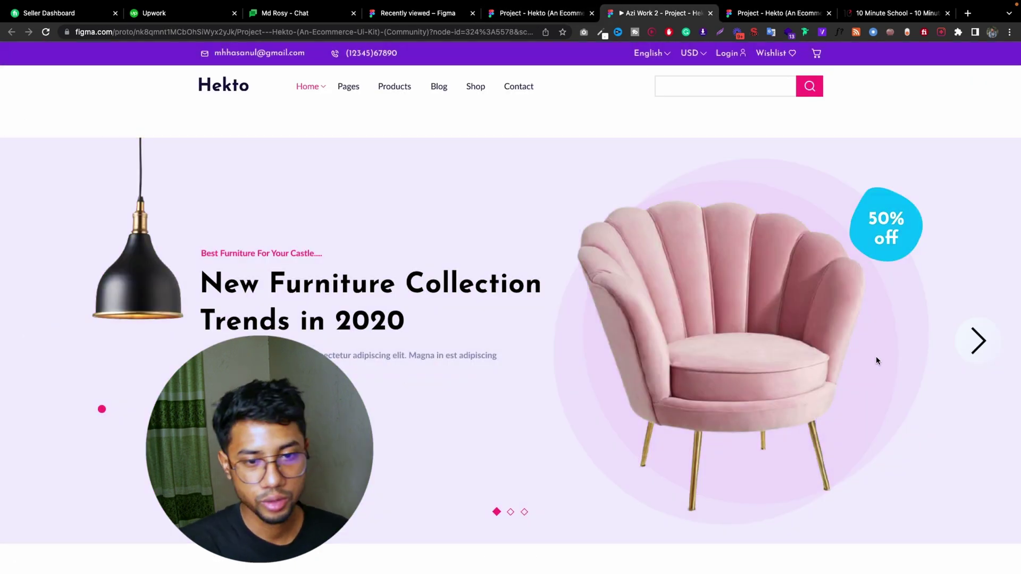
click(959, 348)
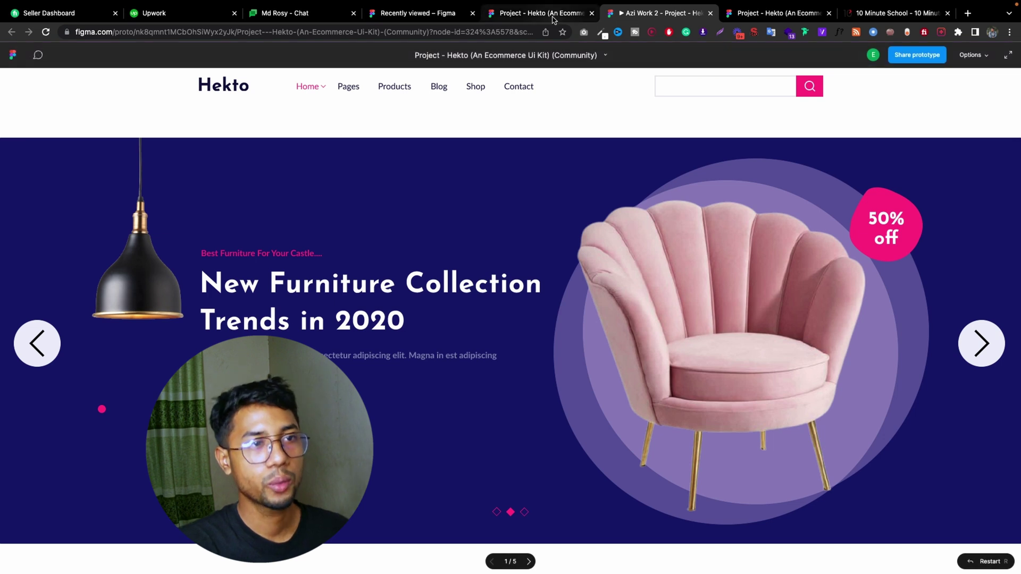
In the design file, connect the light variant's right arrow to variant 2 with an On click, Change to interaction.
click(537, 13)
scroll(584, 311, up, 5)
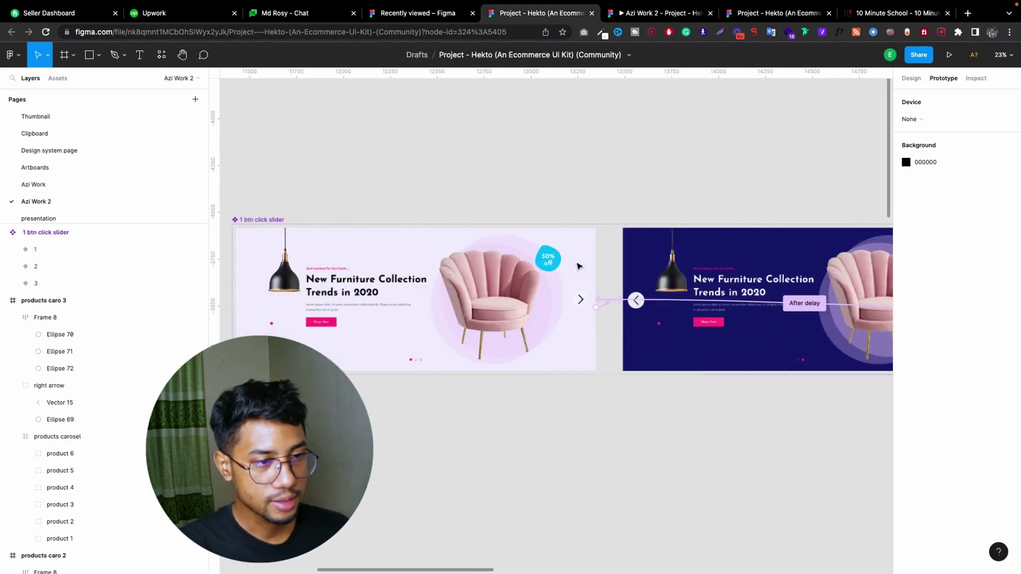
click(581, 299)
click(581, 299)
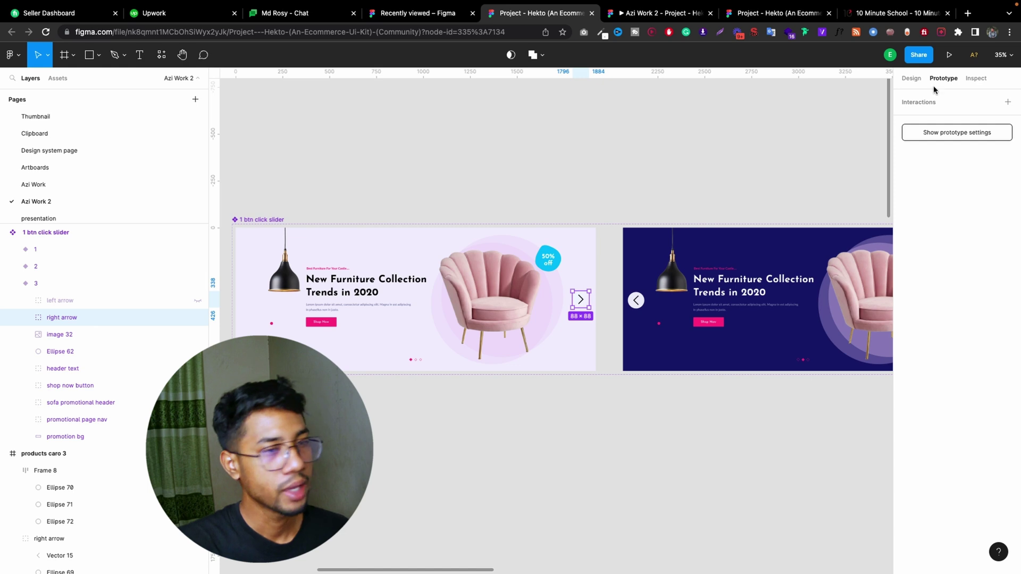
drag(589, 300, 654, 303)
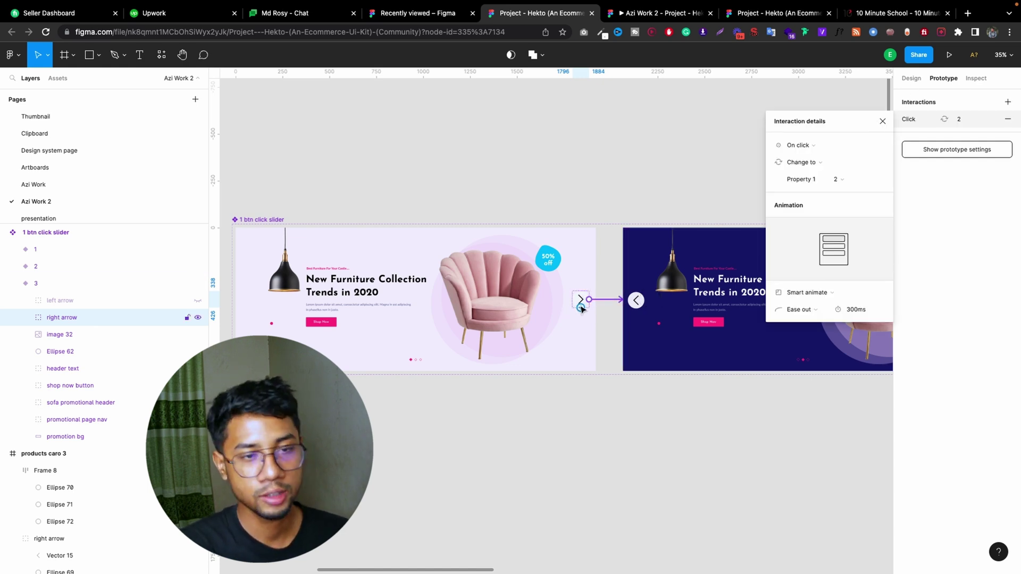
click(824, 145)
click(832, 101)
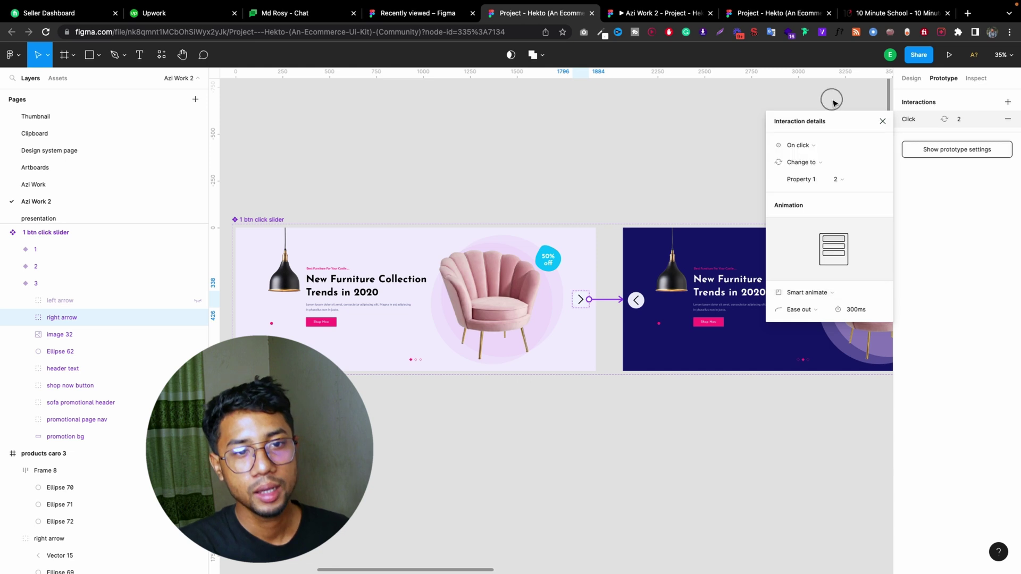
click(629, 158)
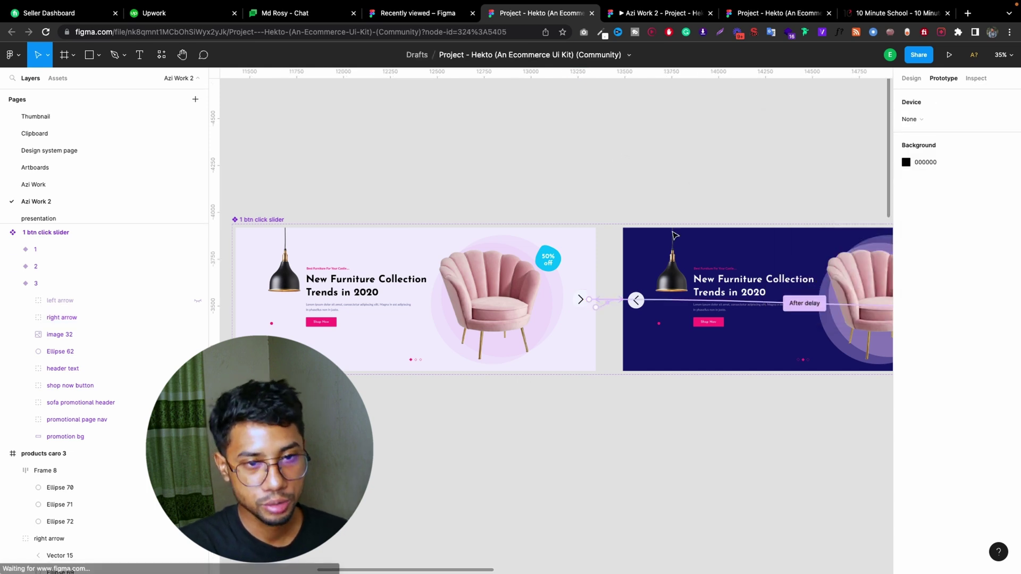
scroll(559, 261, down, 3)
scroll(559, 261, up, 3)
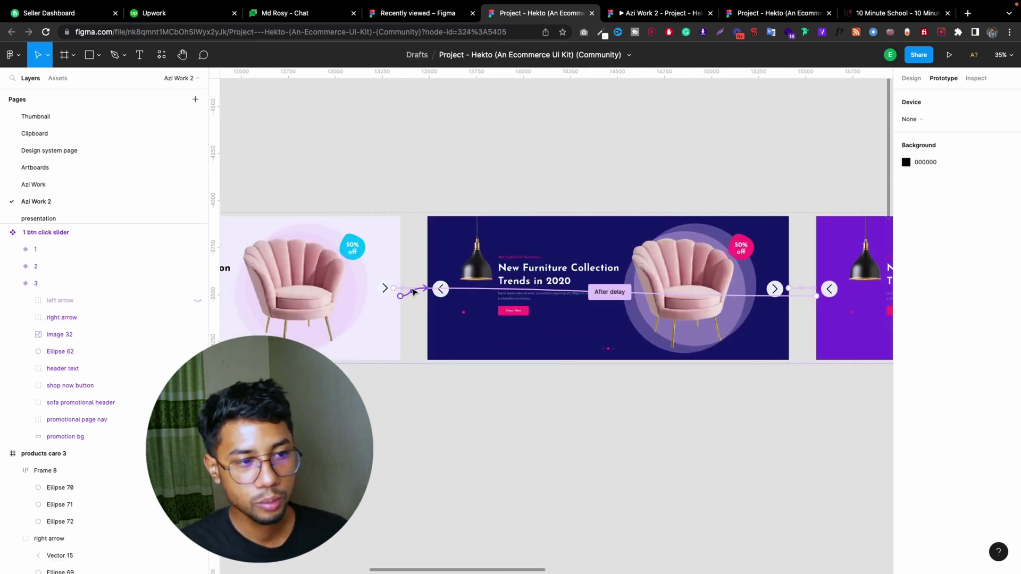
Connect variant 2's left arrow to variant 3 and its right arrow to variant 1 with On click, Change to interactions.
click(441, 287)
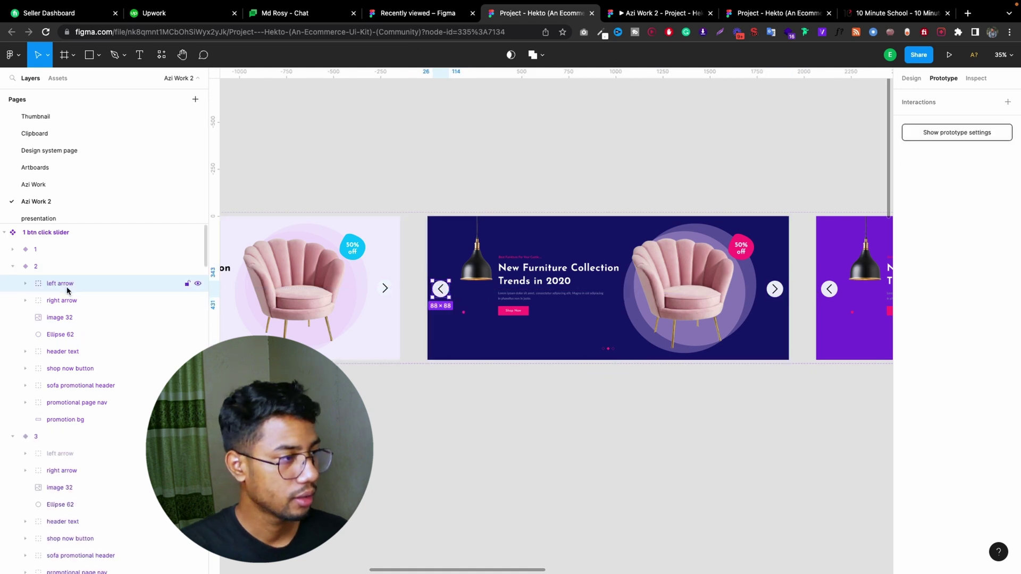
drag(449, 289, 372, 314)
click(881, 121)
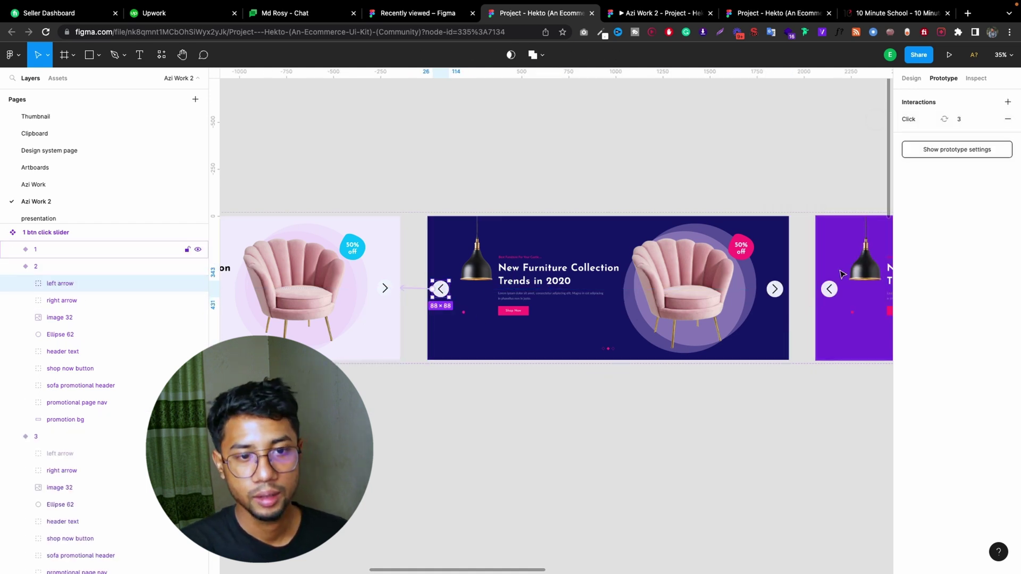
click(775, 289)
drag(783, 289, 839, 295)
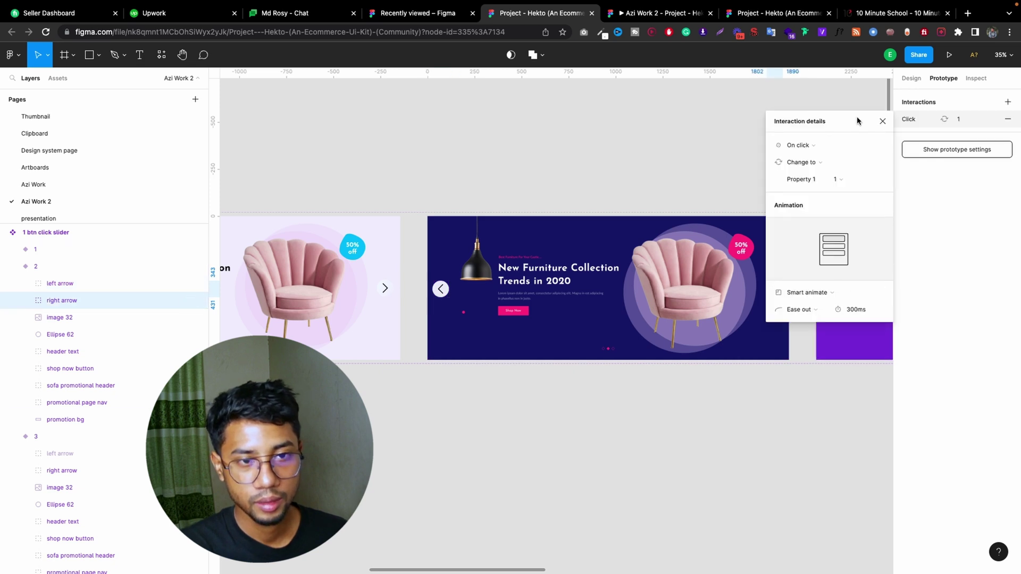
click(883, 122)
Connect the purple variant 1's left arrow to variant 2 with a click interaction.
click(834, 296)
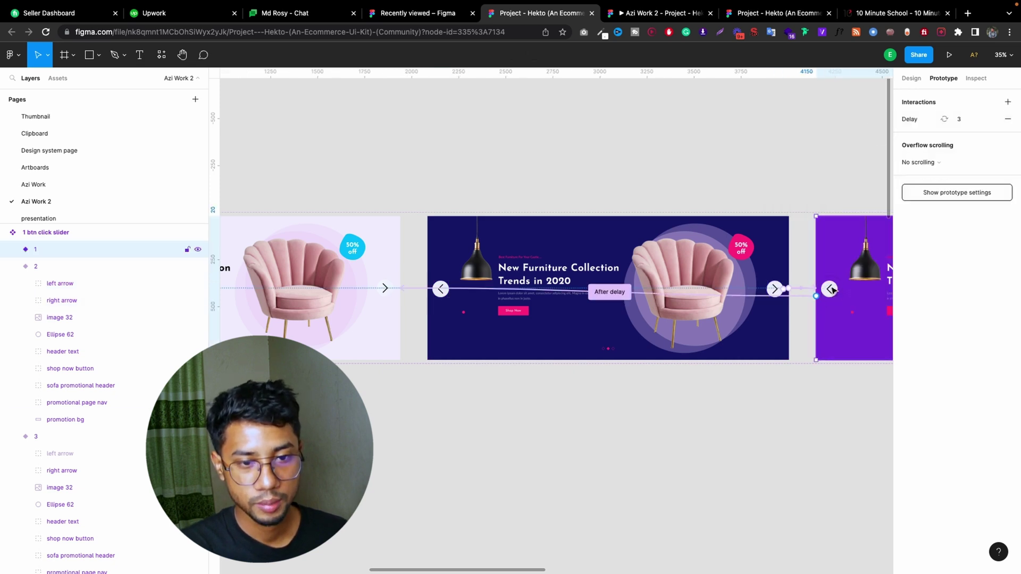
click(832, 289)
drag(838, 289, 612, 297)
click(557, 207)
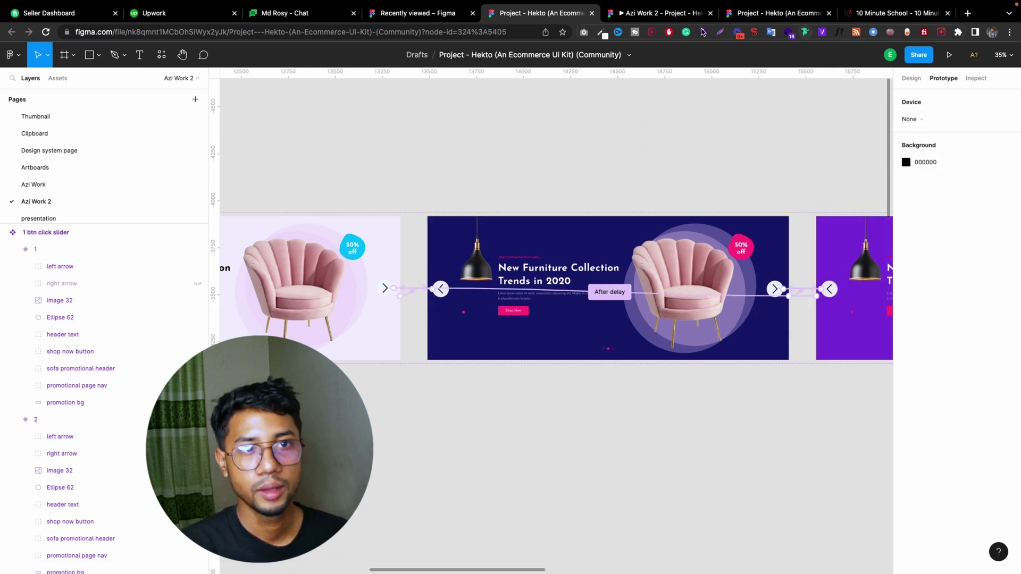
Test the slider's previous and next arrows again in the Azi Work 2 prototype preview.
click(686, 12)
click(30, 340)
click(31, 341)
click(971, 343)
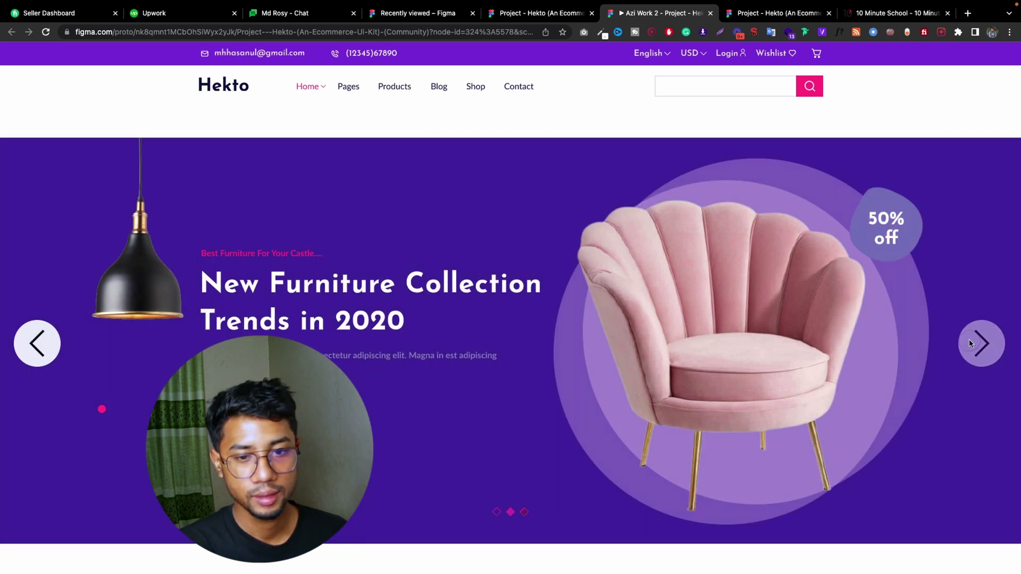
click(51, 342)
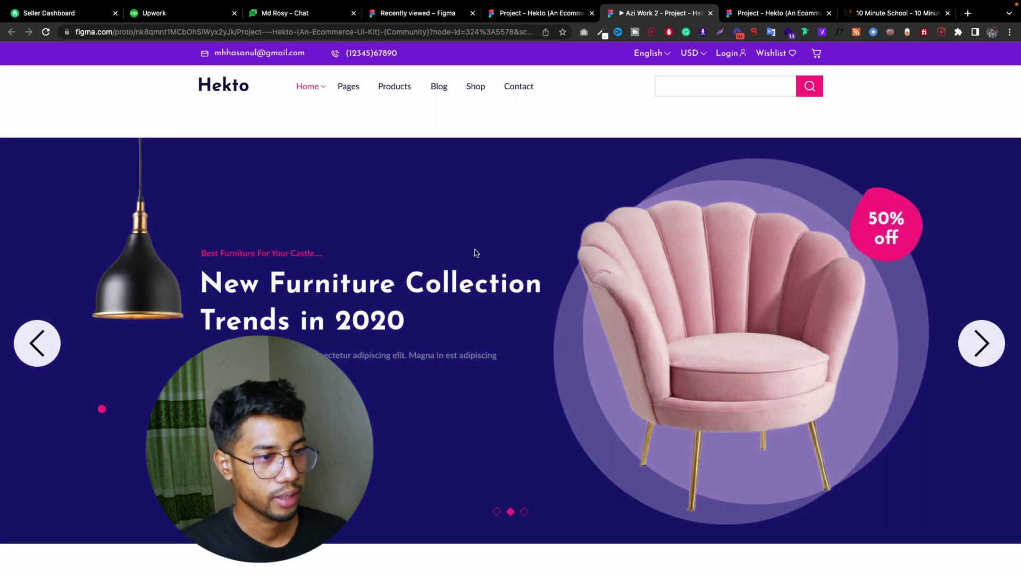
Return to the design file and delete the products caro 2 and products caro 3 frames beside Home Page 3.
click(539, 13)
scroll(501, 137, down, 5)
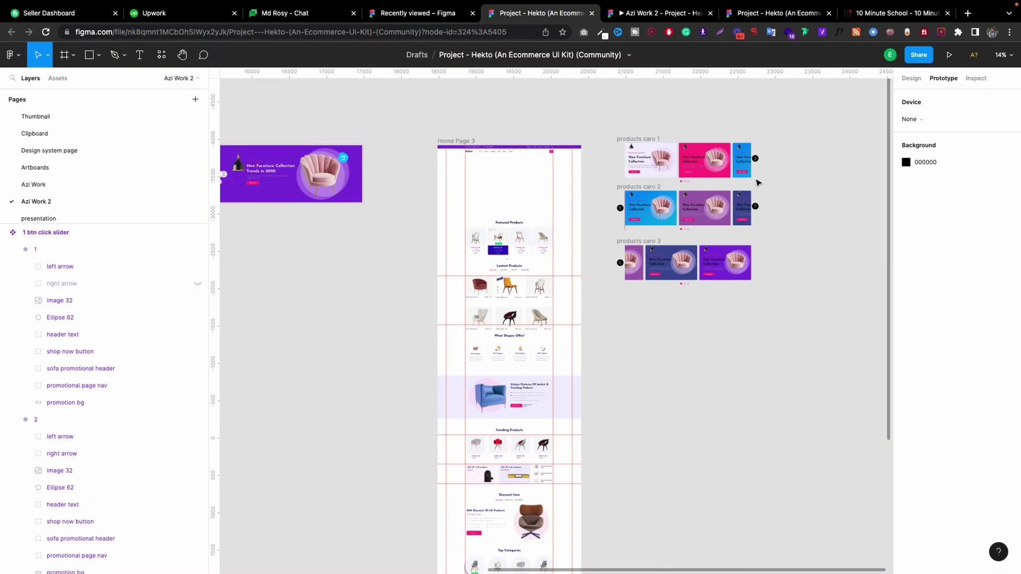
scroll(787, 167, up, 3)
drag(809, 204, 585, 383)
key(BackSpace)
Turn off Clip content for the products carosel frame inside products caro 1.
click(638, 183)
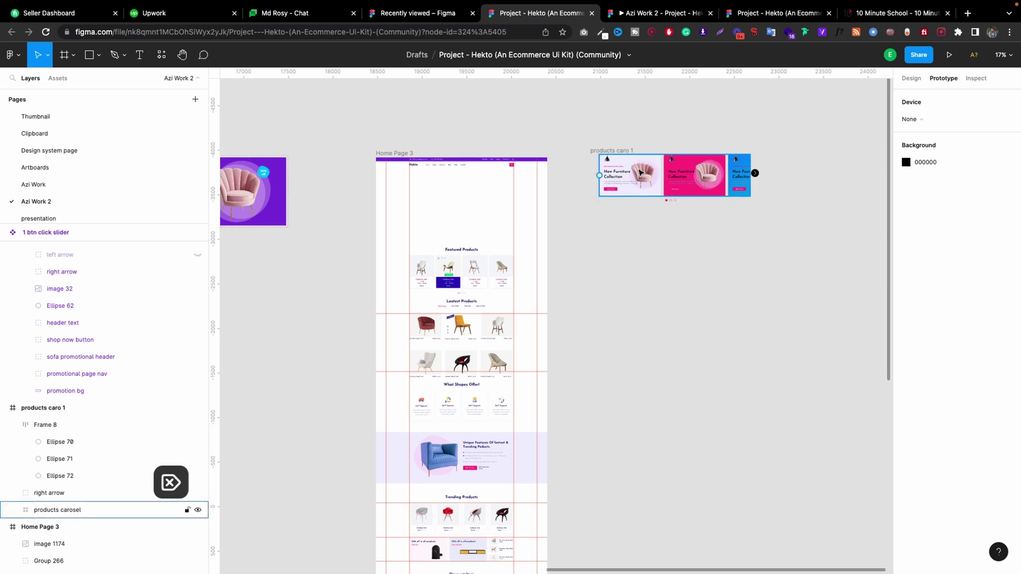
scroll(658, 200, up, 3)
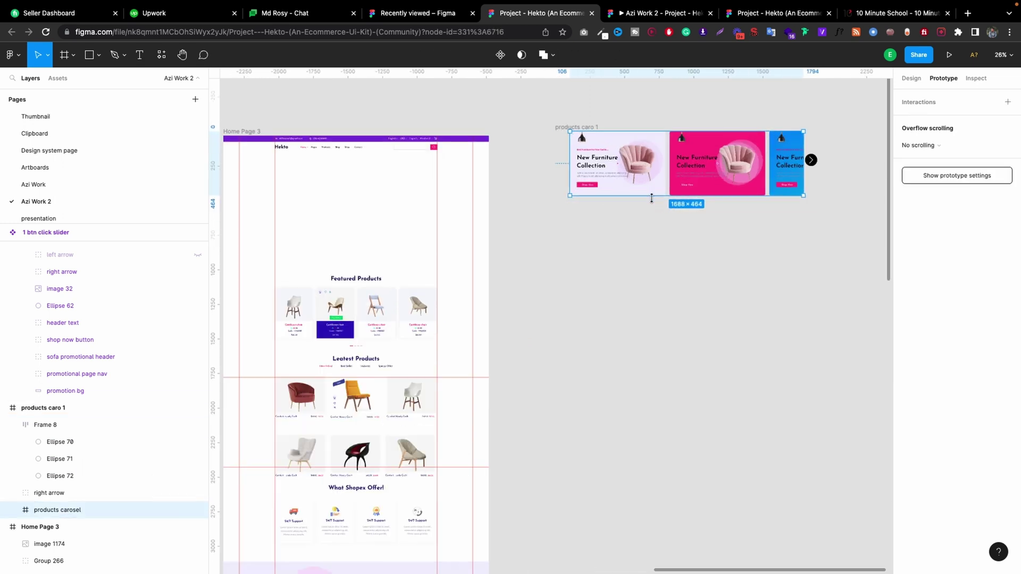
click(912, 79)
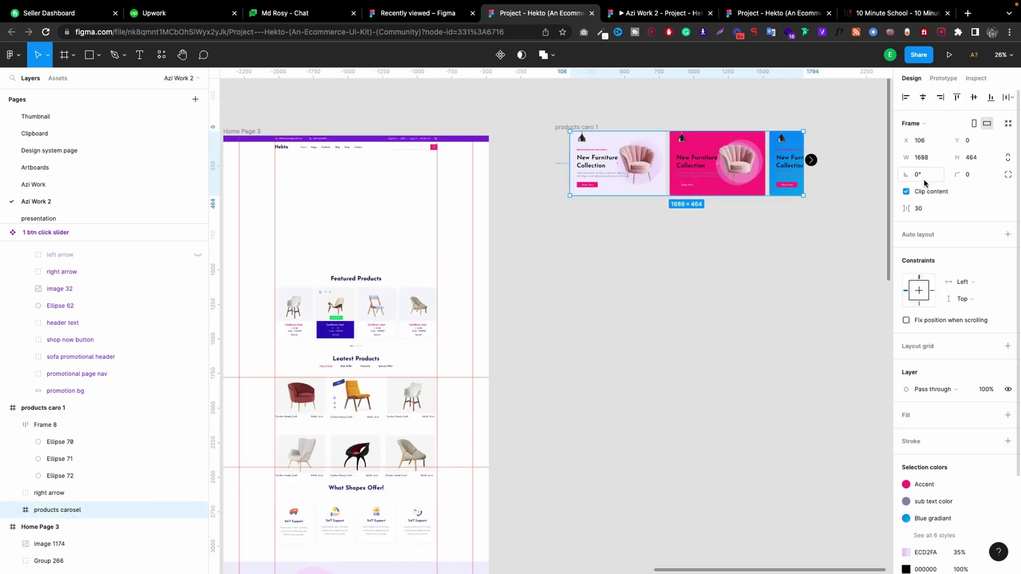
click(907, 192)
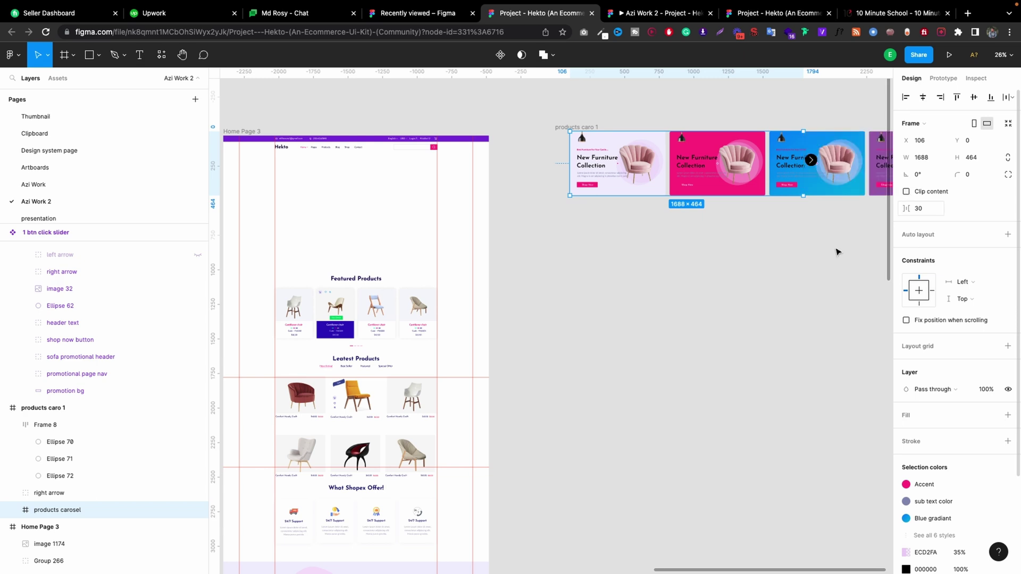
drag(638, 179, 632, 305)
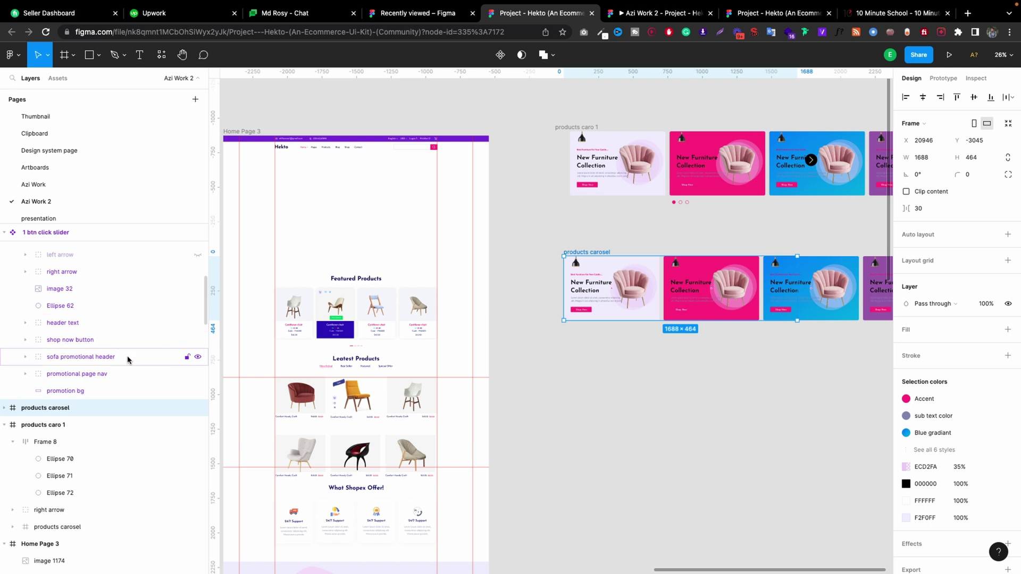
click(580, 128)
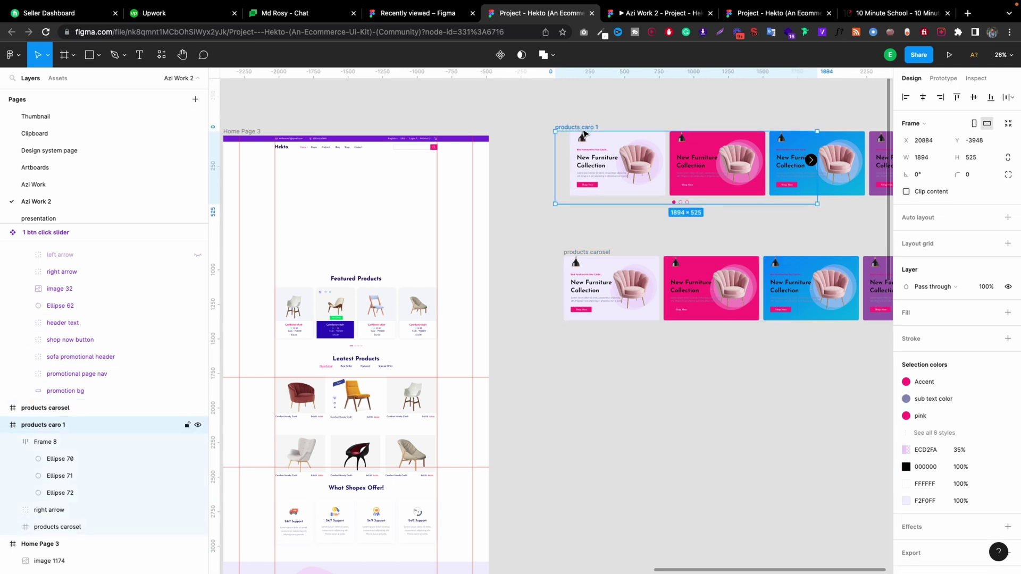
click(602, 251)
key(Delete)
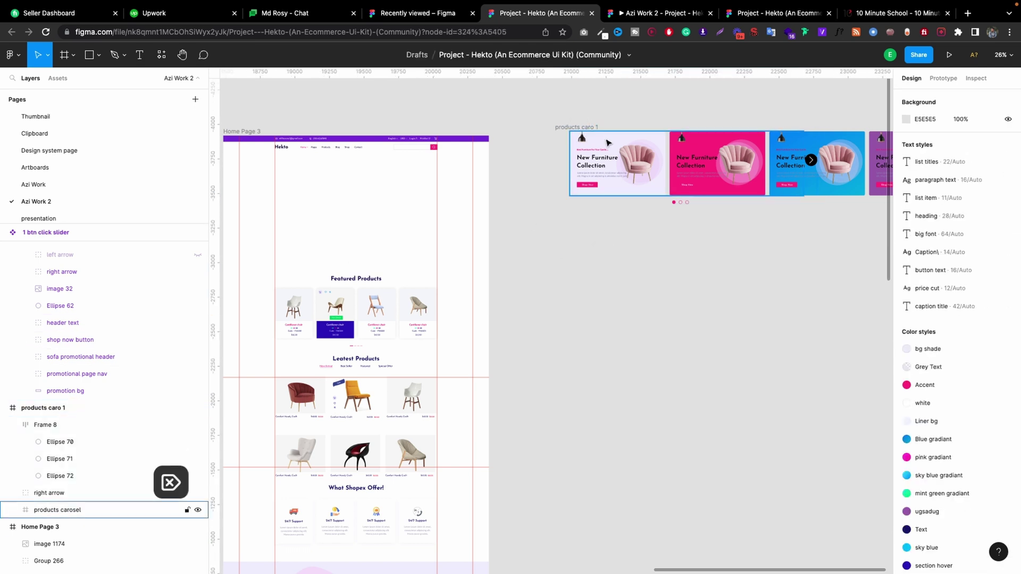
Toggle Clip content on the products carosel frame on and off to compare the clipped and full card rows.
click(634, 180)
key(h)
drag(821, 265, 688, 333)
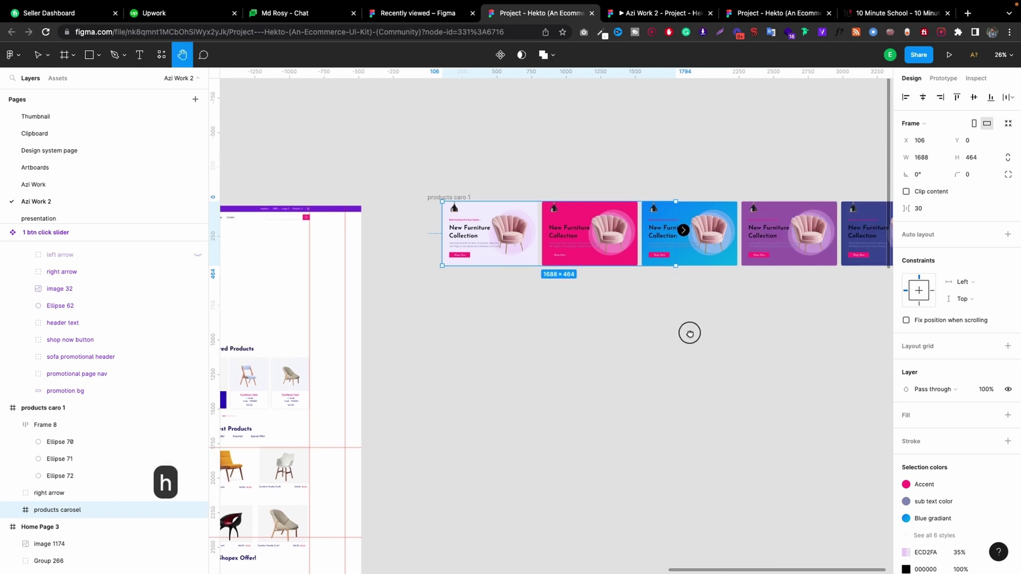
key(v)
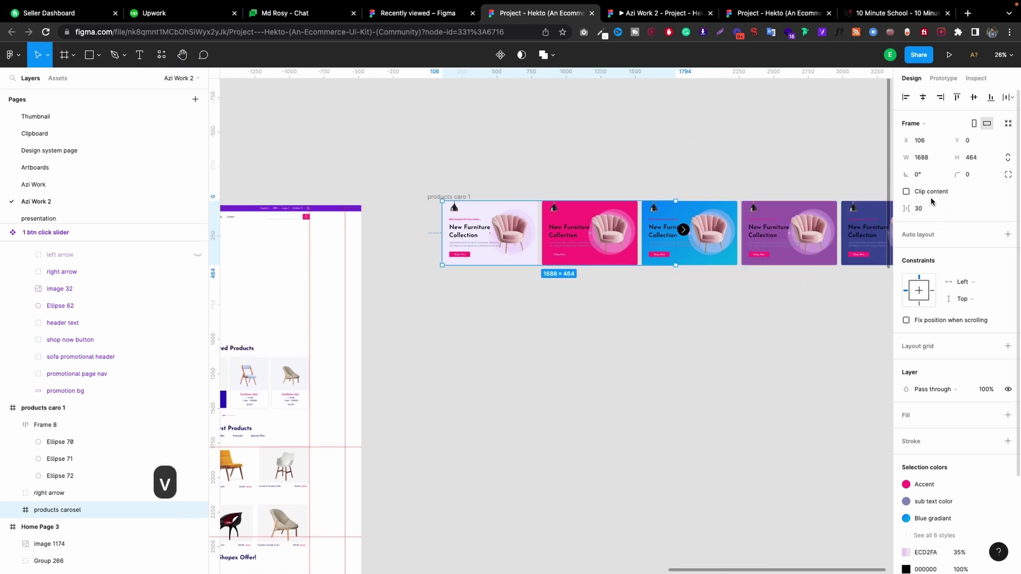
click(906, 192)
click(906, 192)
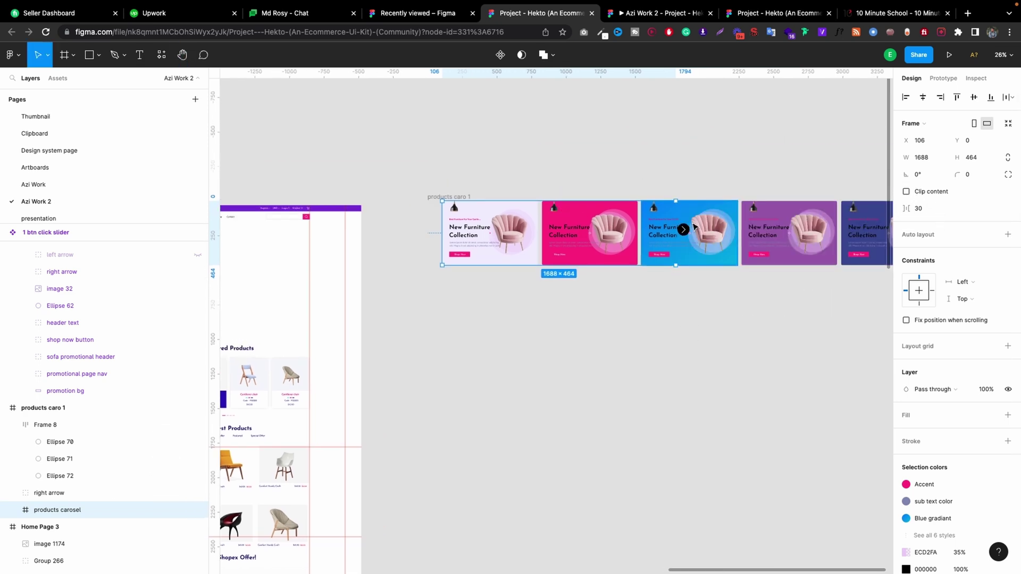
Move the right arrow group and the pagination dots out of products caro 1 onto the empty canvas above it.
double_click(685, 231)
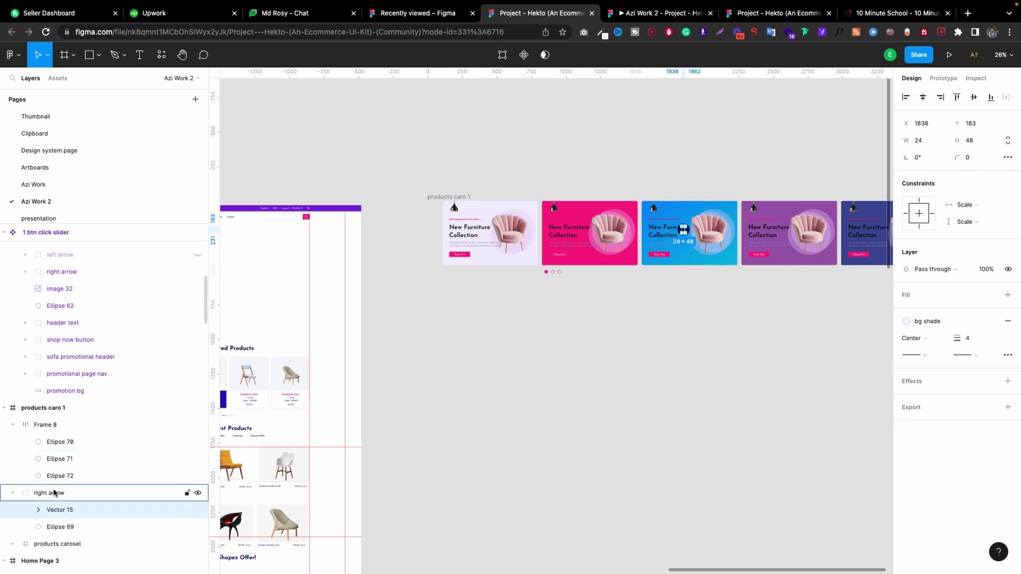
click(49, 493)
drag(685, 233, 653, 151)
click(553, 272)
drag(553, 272, 532, 115)
Select the groups product 1 through product 6 inside products carosel and move them below the products caro 1 frame.
click(456, 197)
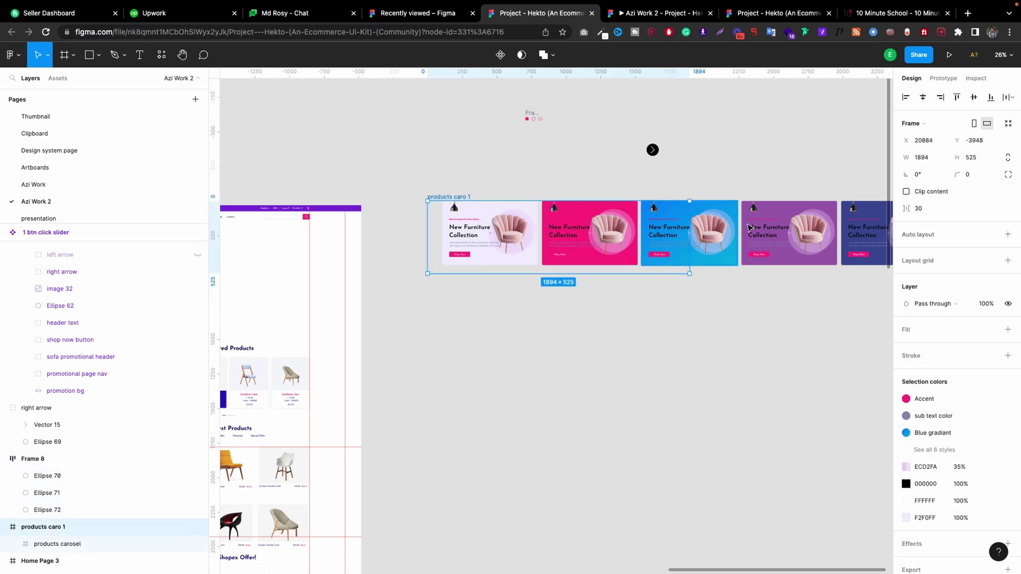
scroll(479, 258, down, 3)
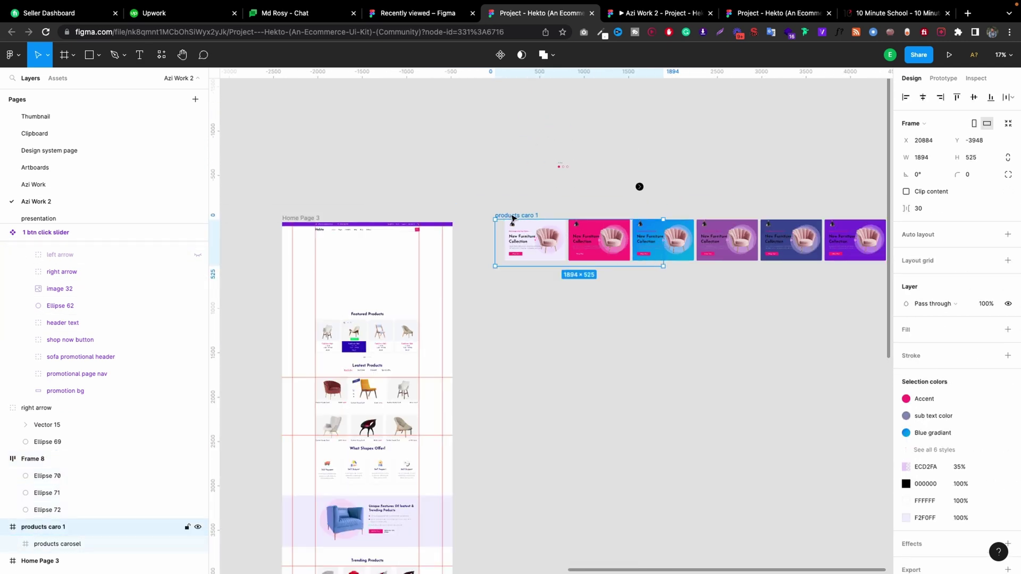
scroll(106, 530, down, 3)
click(14, 441)
scroll(85, 450, down, 2)
click(81, 455)
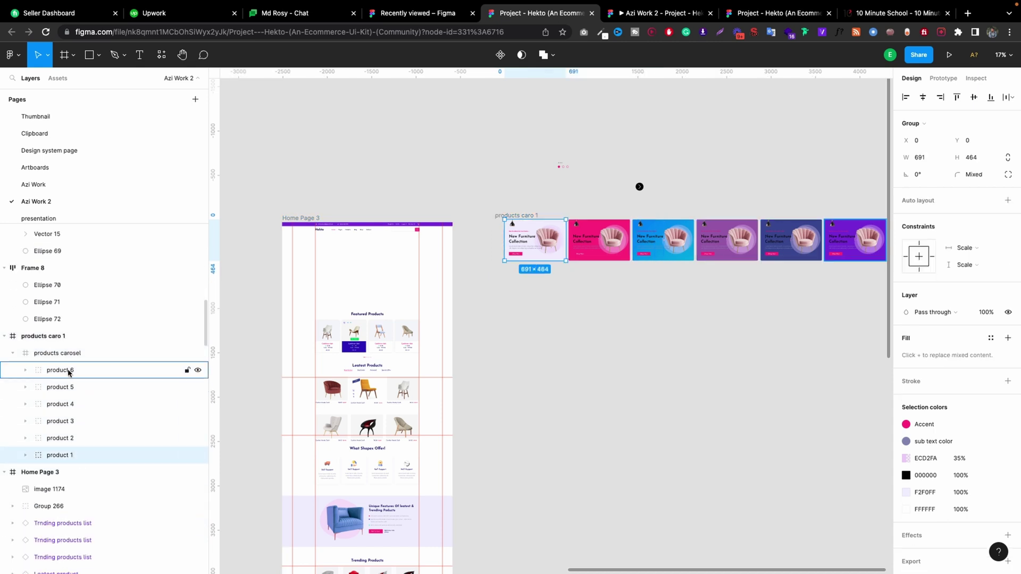
shift+click(68, 371)
drag(693, 251, 683, 378)
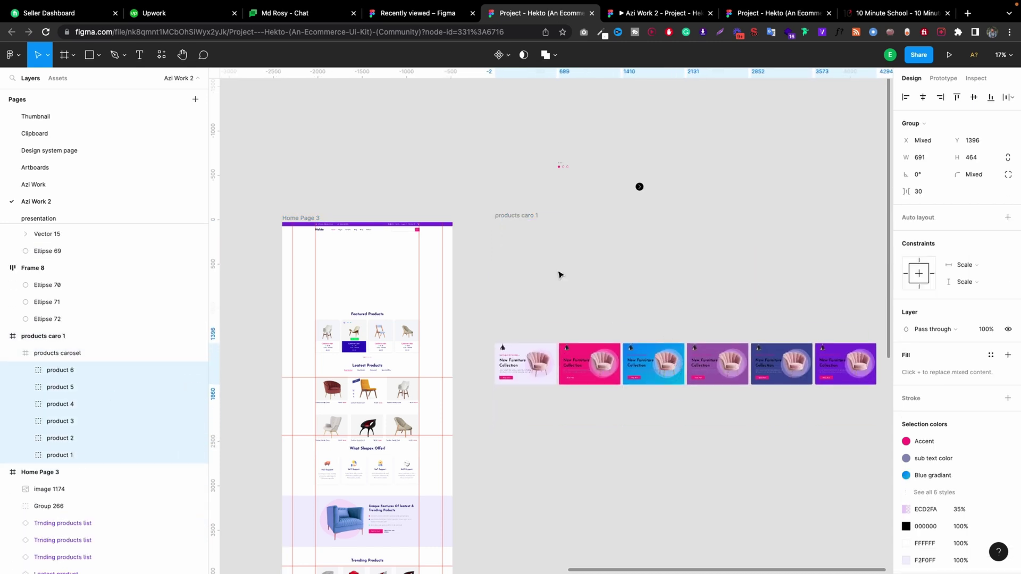
Try deleting the products caro 1 frame and undo the deletion.
click(508, 223)
key(Delete)
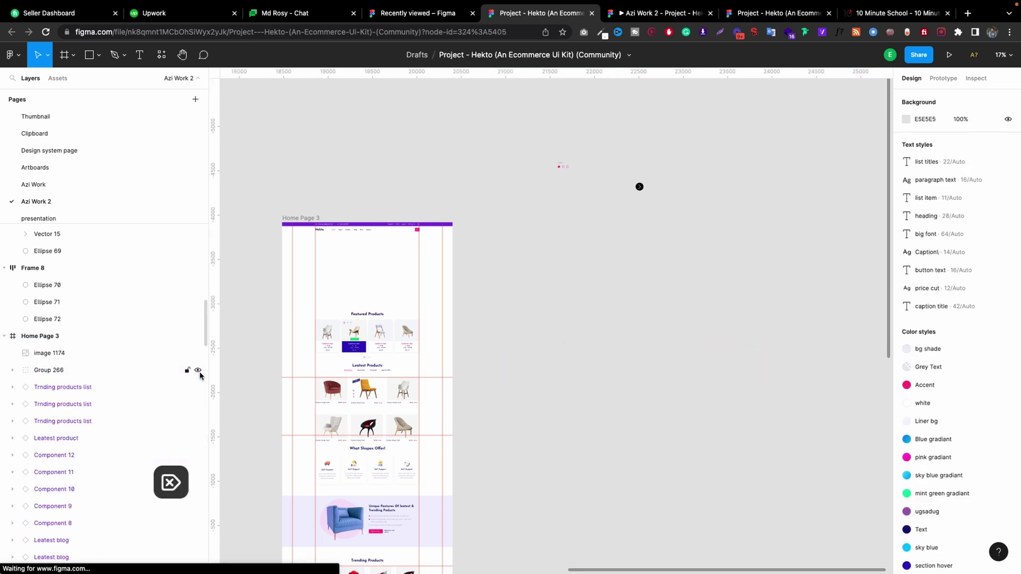
key(super+z)
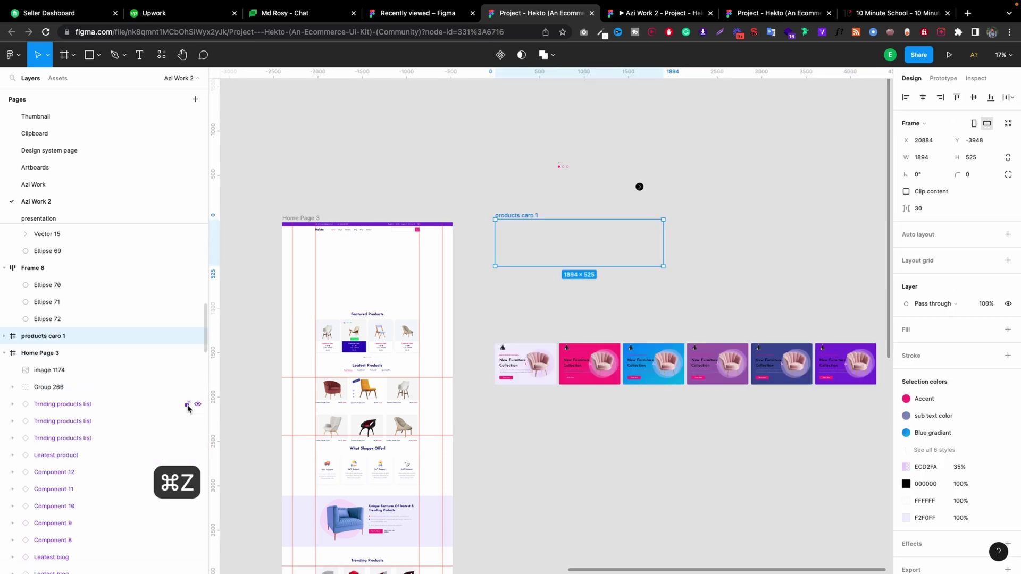
key(super+z)
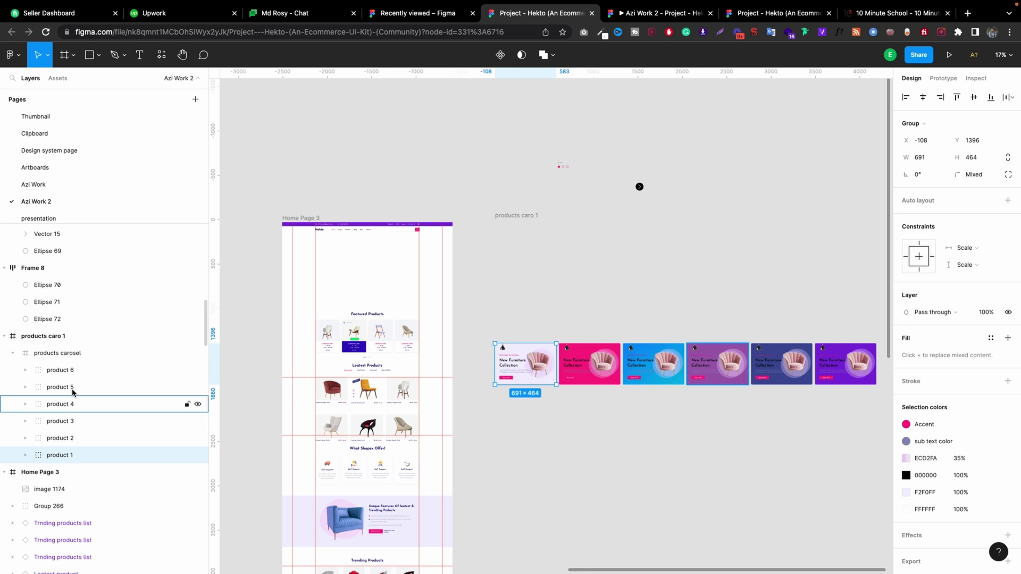
Take the six product groups out of products caro 1 to the page's top level and delete that leftover frame.
shift+click(66, 370)
drag(602, 378, 618, 321)
drag(78, 371, 26, 333)
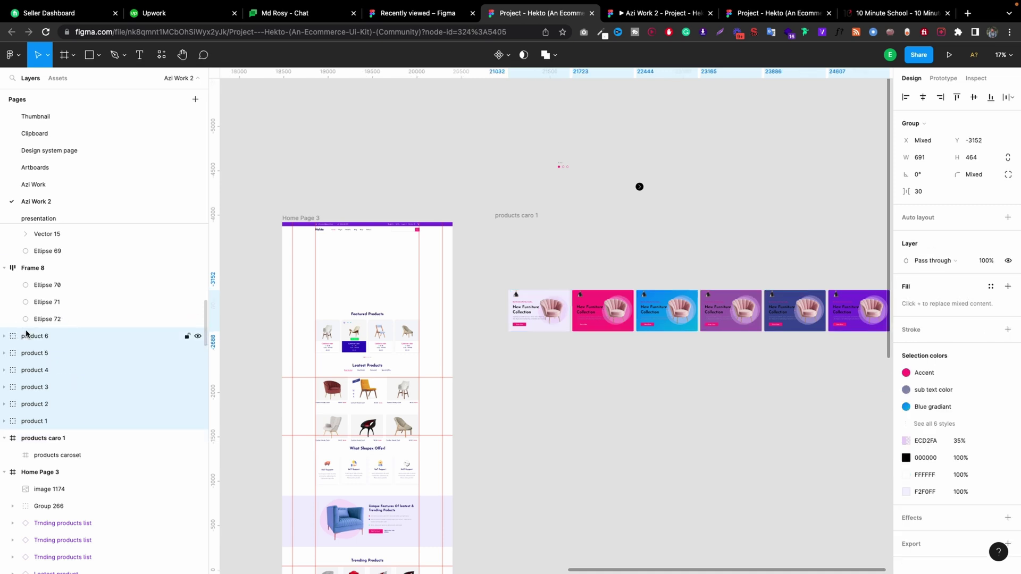
click(46, 439)
key(Delete)
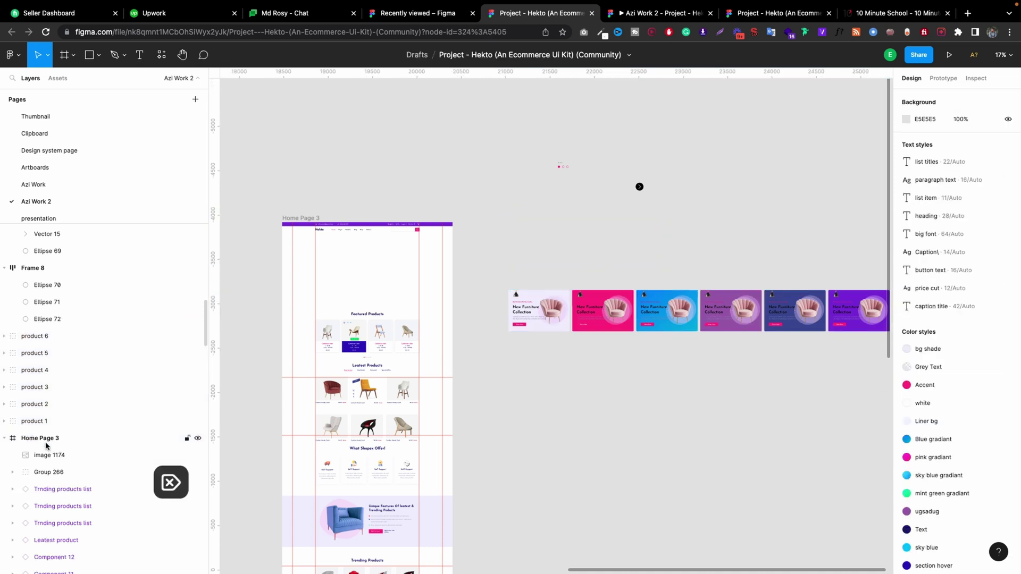
Select all six product cards and wrap them in one frame with Frame selection.
scroll(546, 352, right, 3)
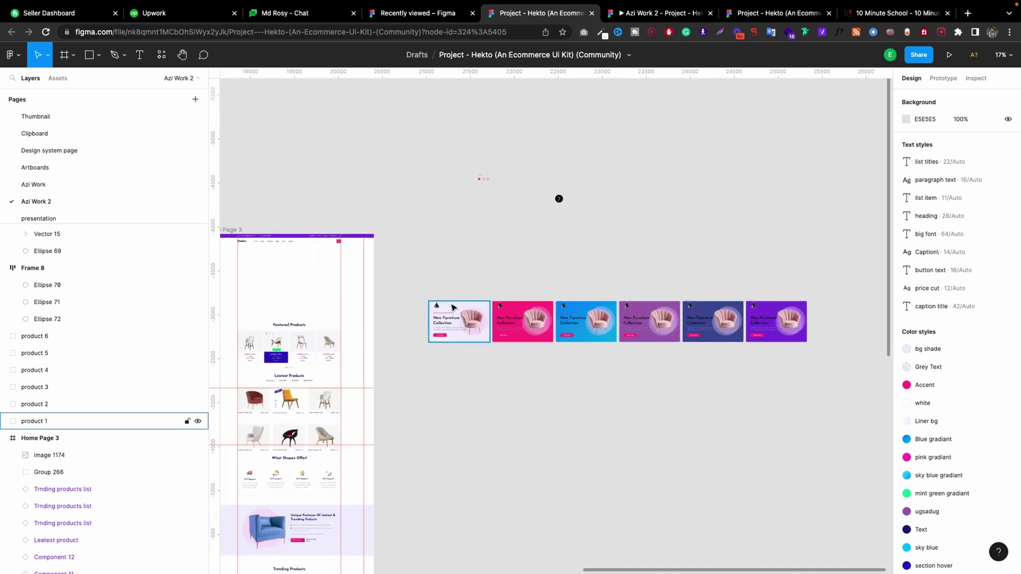
click(455, 308)
click(521, 319)
click(585, 319)
click(649, 320)
click(741, 322)
drag(775, 410, 433, 294)
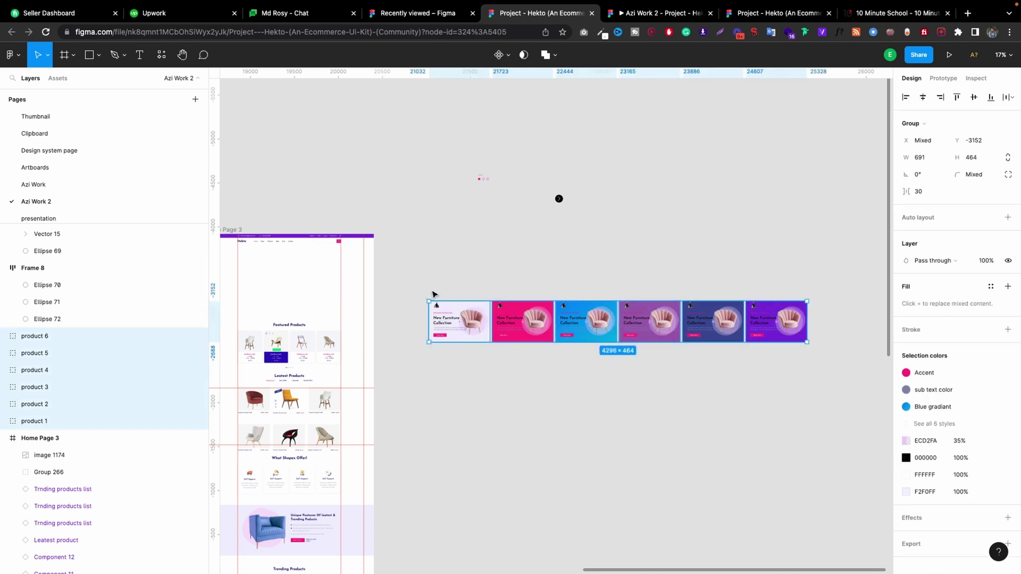
right_click(480, 321)
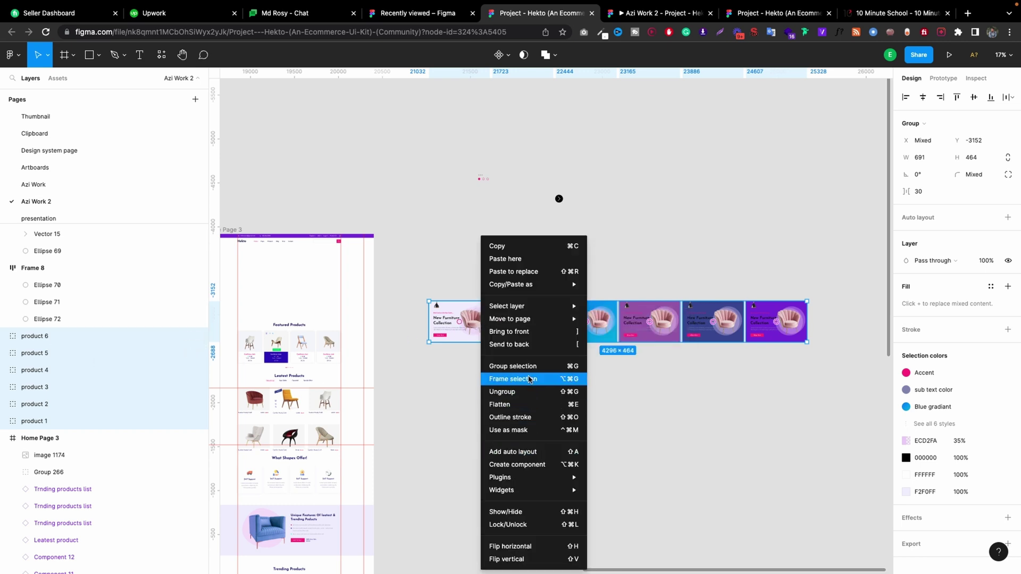
click(550, 381)
Rename the new frame around the product cards as "all products".
double_click(440, 297)
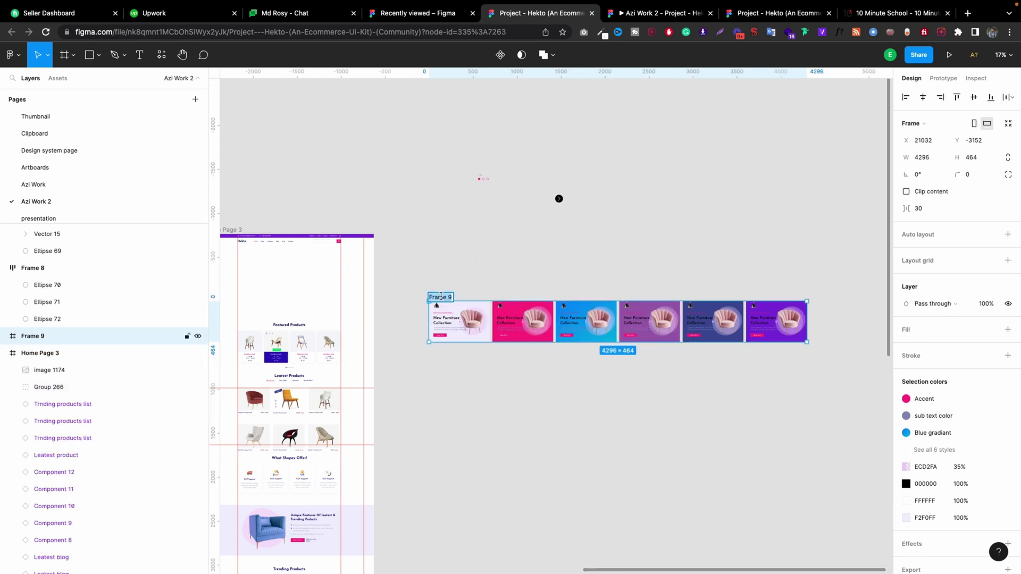
text(all products)
click(564, 244)
Move the all products frame into Home Page 3 below its header, at X 116 and Y 190.
click(453, 297)
scroll(500, 297, down, 3)
drag(485, 311, 347, 281)
scroll(284, 283, up, 4)
drag(503, 272, 514, 263)
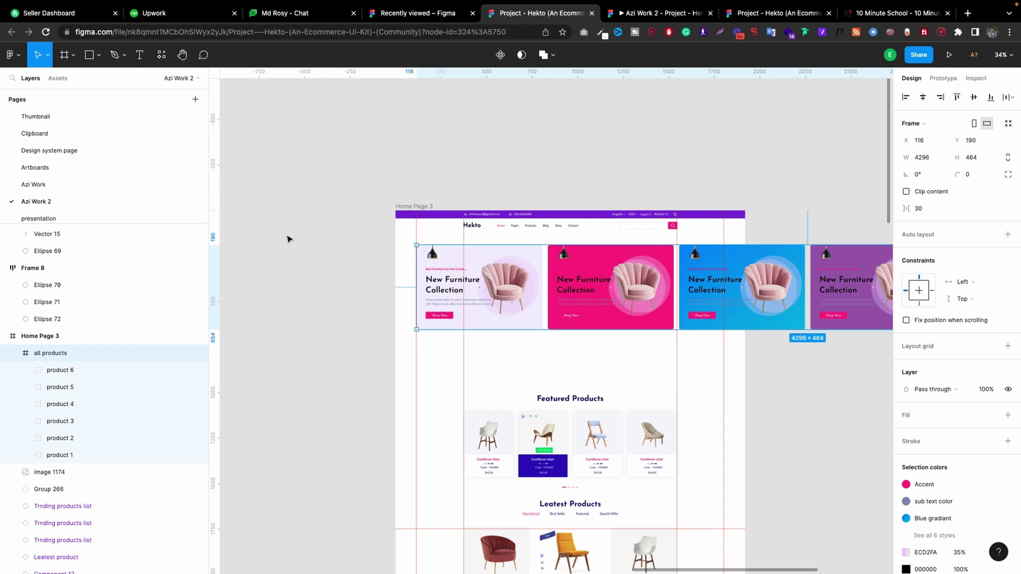
click(12, 55)
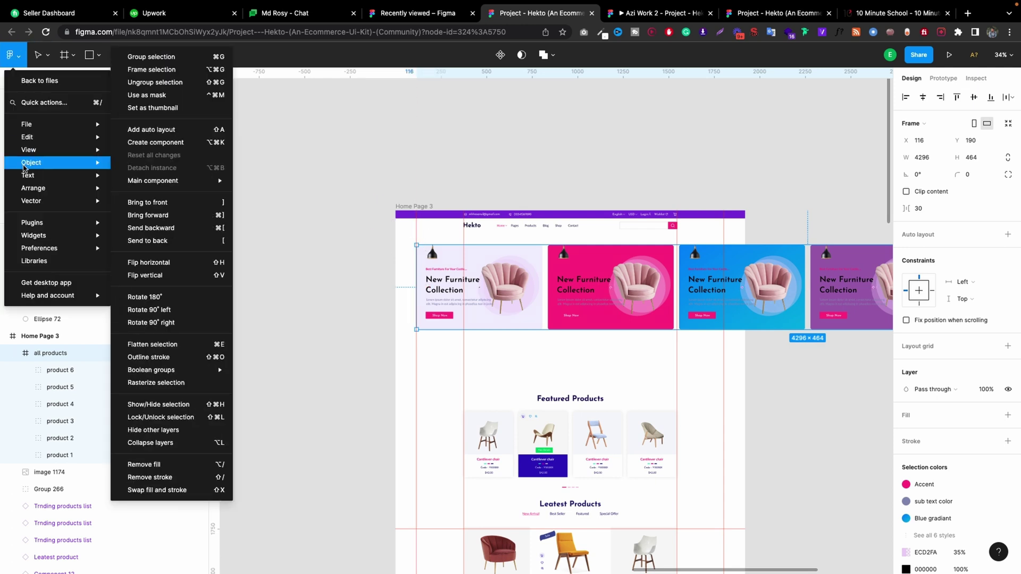
mouse_move(29, 150)
mouse_move(152, 212)
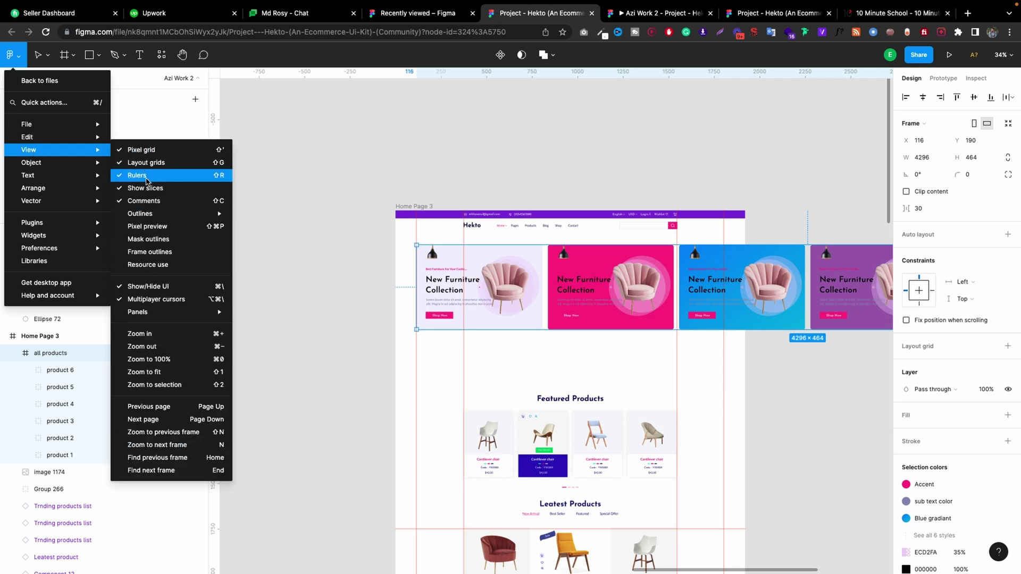
click(369, 169)
drag(217, 149, 176, 272)
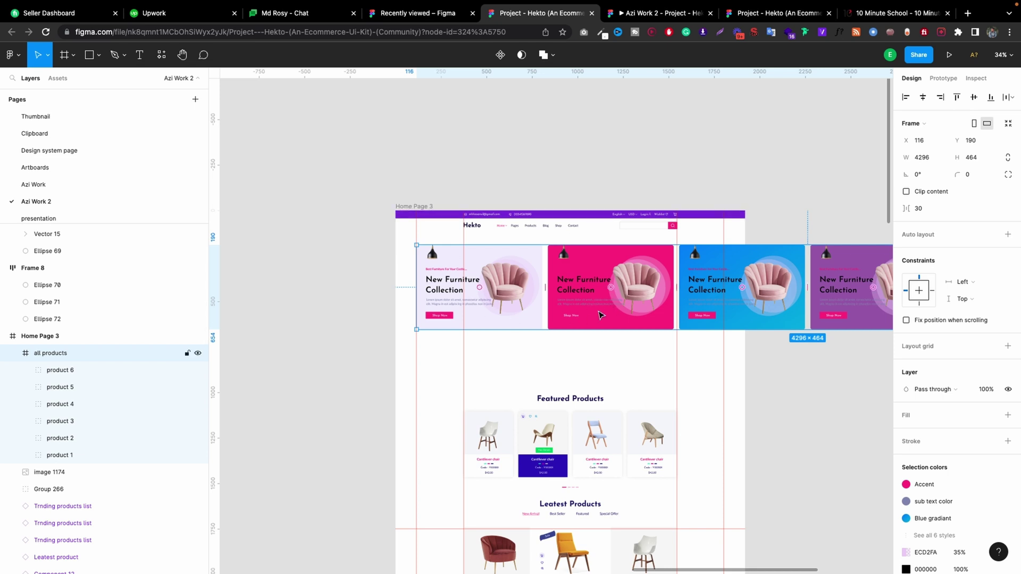
Try narrowing the all products frame to 1688 wide and undo the resize.
scroll(531, 302, down, 3)
scroll(543, 301, down, 3)
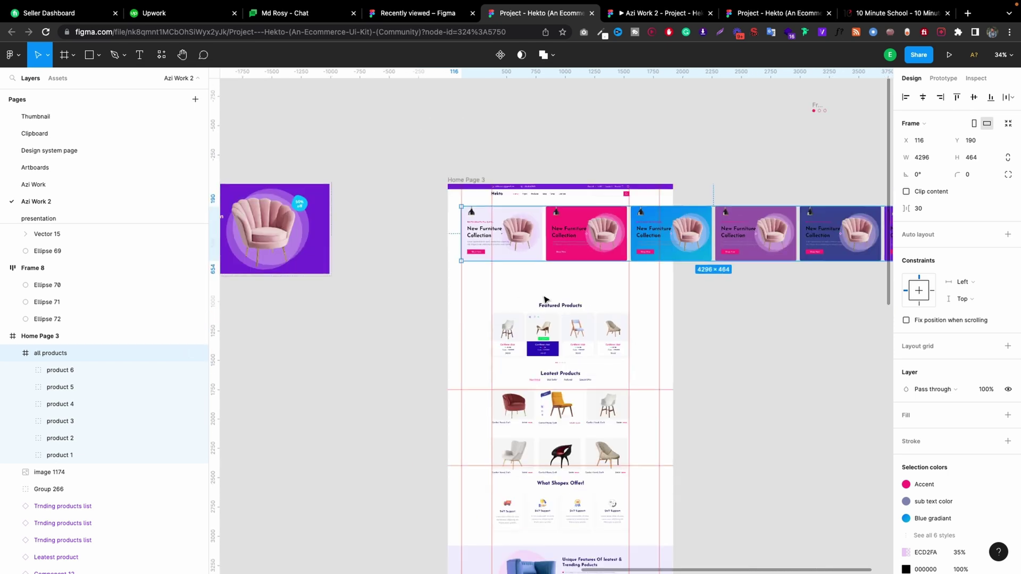
scroll(560, 263, down, 2)
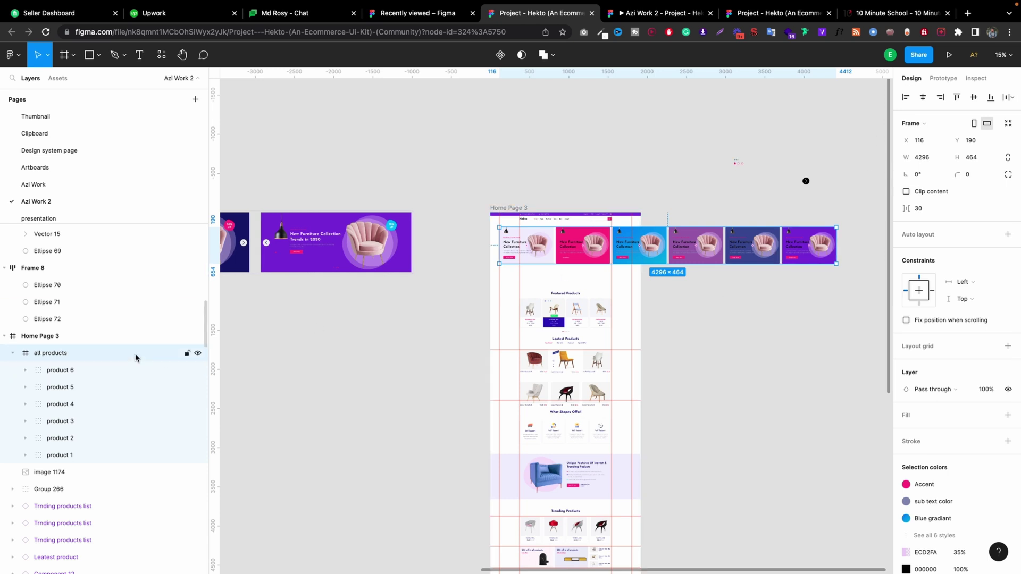
click(350, 432)
click(91, 355)
drag(834, 240, 631, 239)
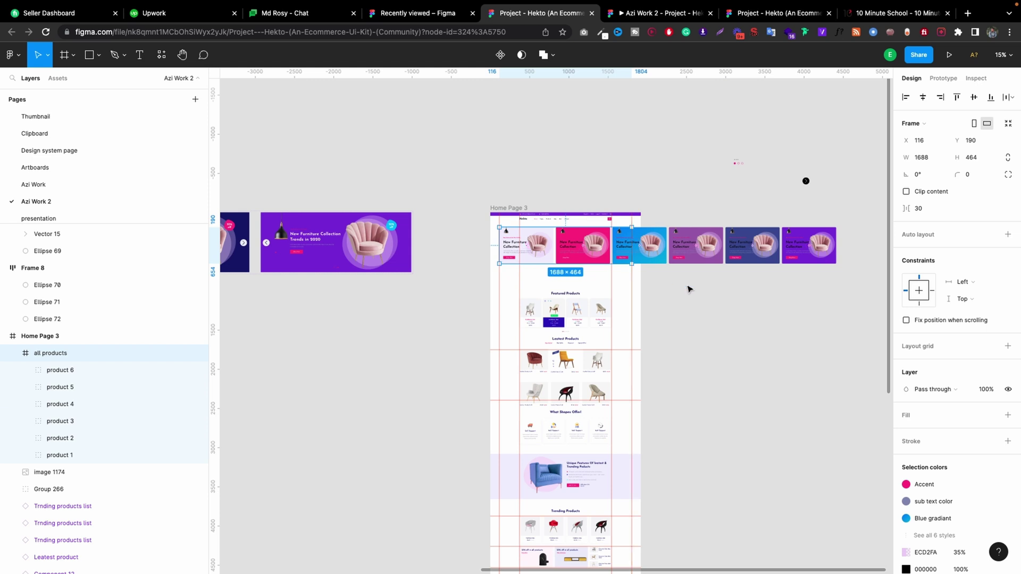
key(ctrl+z)
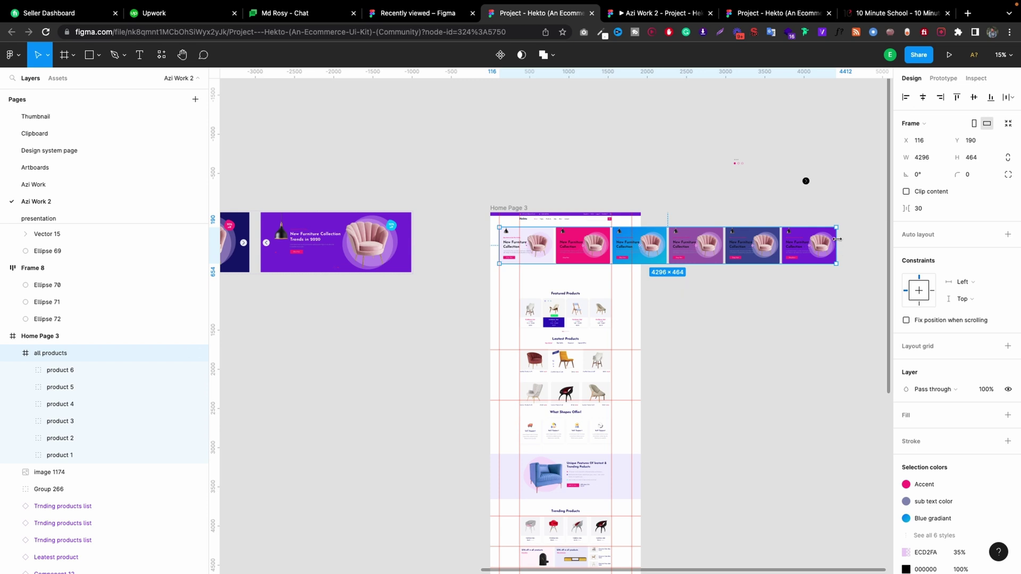
Narrow the all products frame to 1688 wide, up to Home Page 3's right vertical guide, and reselect it.
mouse_move(833, 239)
mouse_down()
mouse_move(644, 242)
mouse_move(836, 249)
mouse_up()
drag(838, 243, 632, 240)
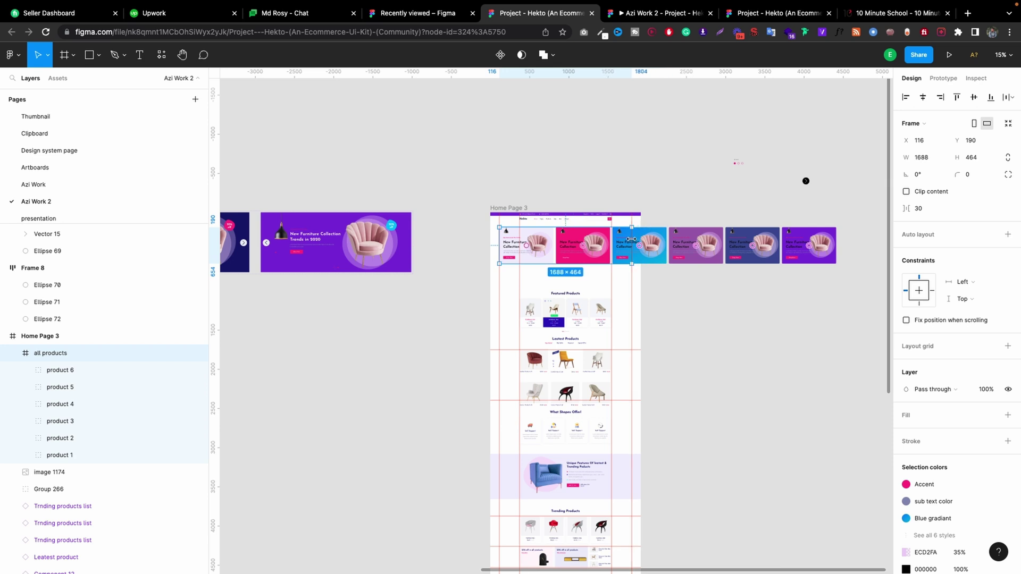
click(741, 322)
click(51, 353)
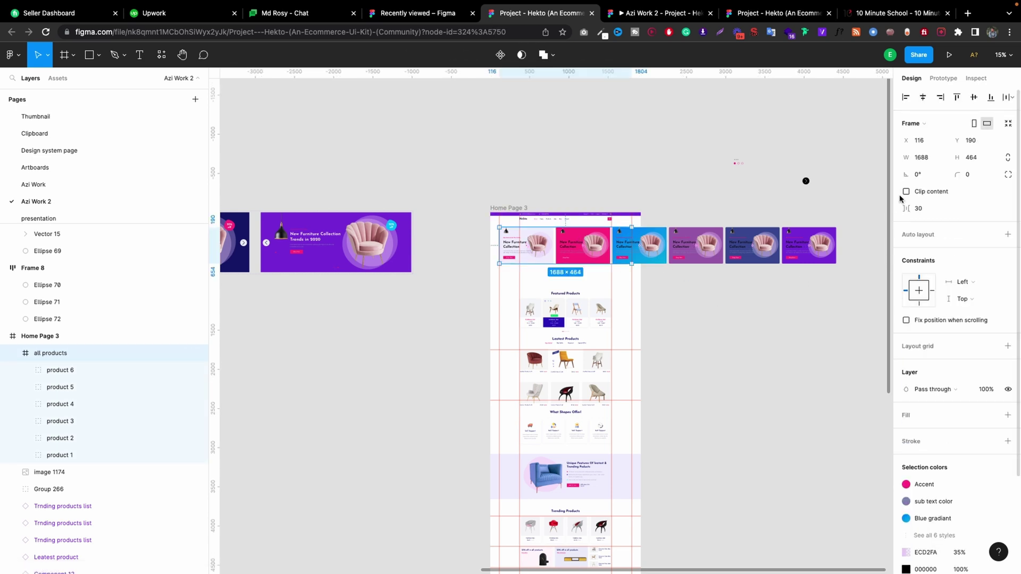
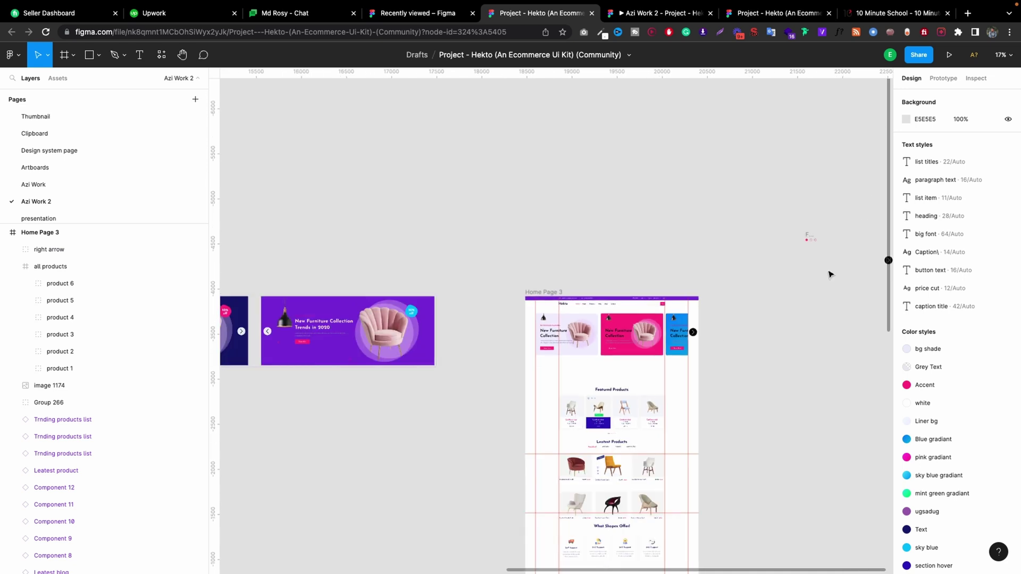
Place the spare right arrow beside the first product card on Home Page 3 and rotate its chevron about 180° to point left.
key(h)
drag(809, 321, 657, 315)
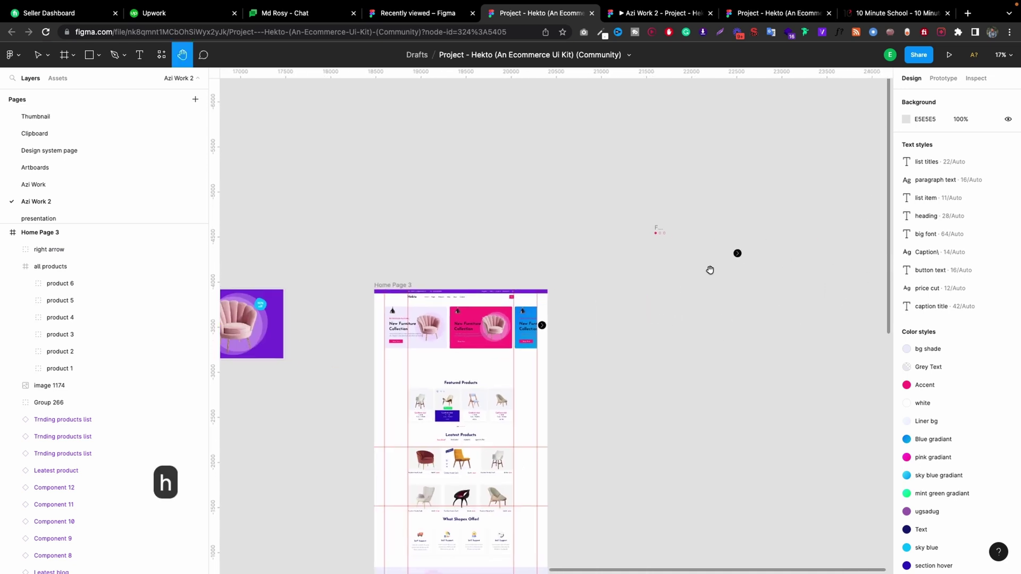
key(v)
click(737, 254)
drag(737, 254, 384, 303)
scroll(383, 330, up, 10)
double_click(406, 333)
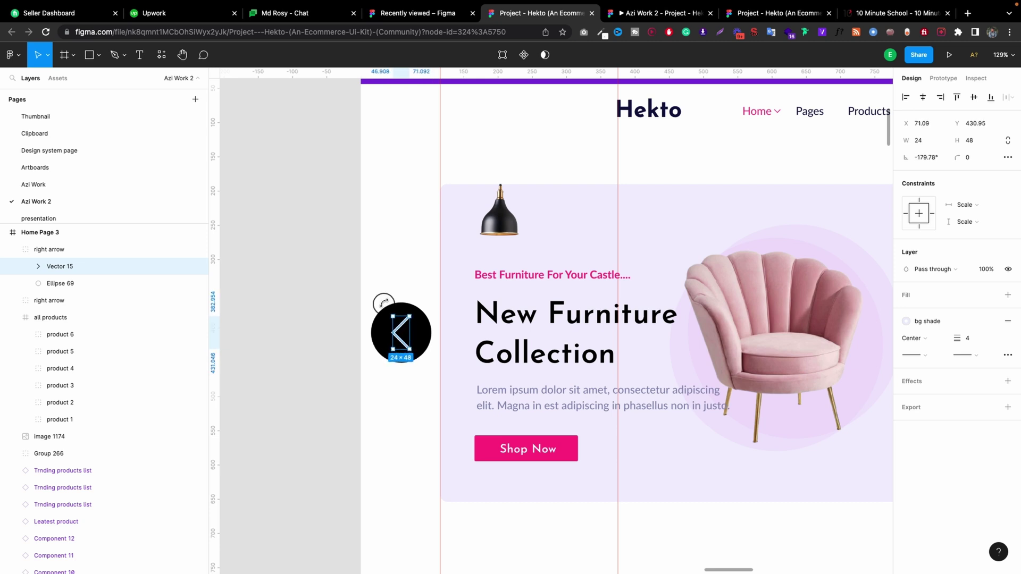
click(385, 308)
scroll(413, 271, down, 10)
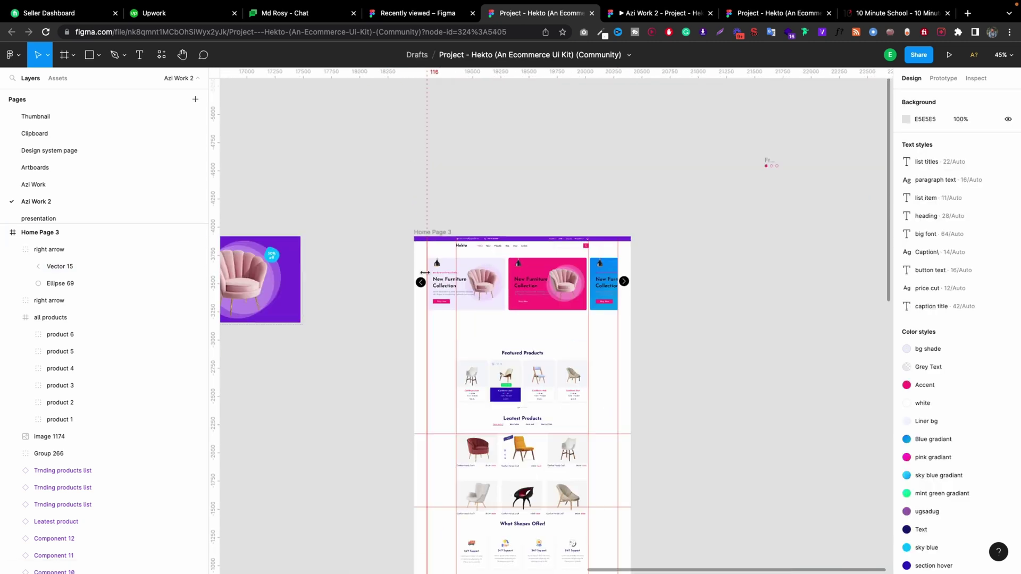
Move the pagination dots frame into Home Page 3, centred just below the product cards.
click(769, 158)
drag(769, 159, 533, 327)
scroll(521, 318, up, 5)
scroll(530, 332, down, 4)
click(711, 269)
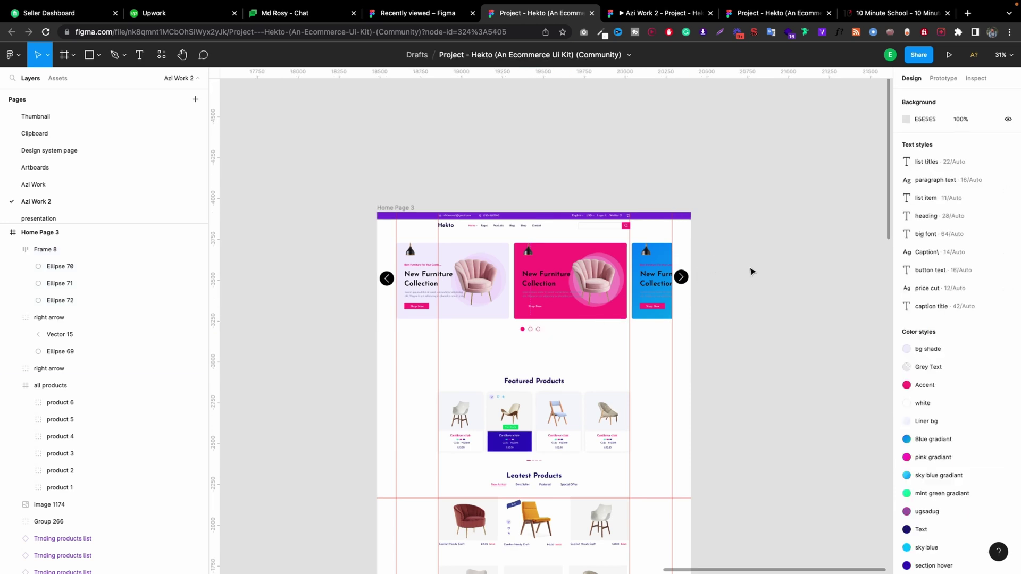
Nudge the right arrow button slightly left, over the right end of the product row.
scroll(690, 278, up, 3)
click(687, 278)
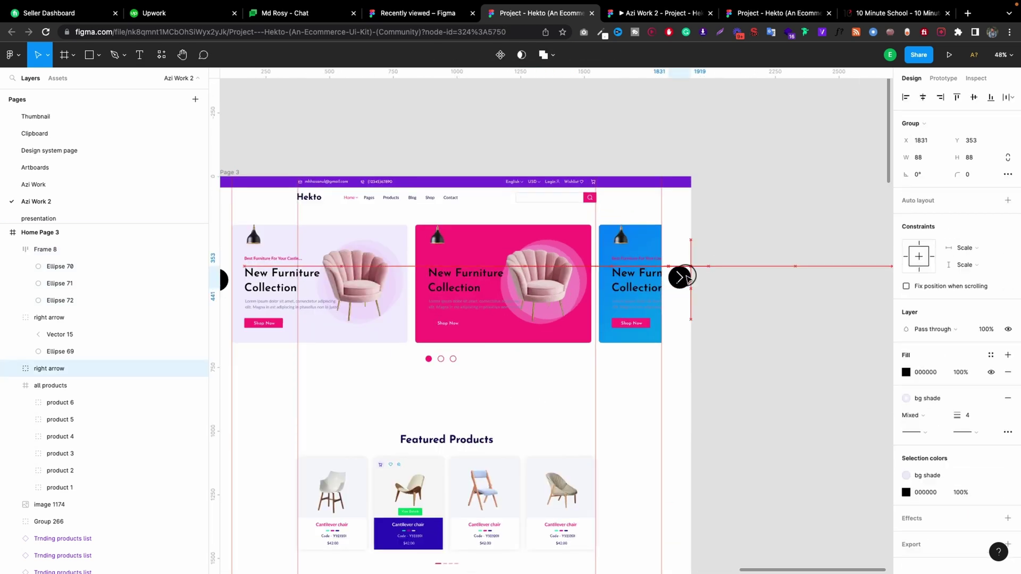
click(725, 278)
click(681, 276)
drag(679, 275, 678, 275)
click(749, 278)
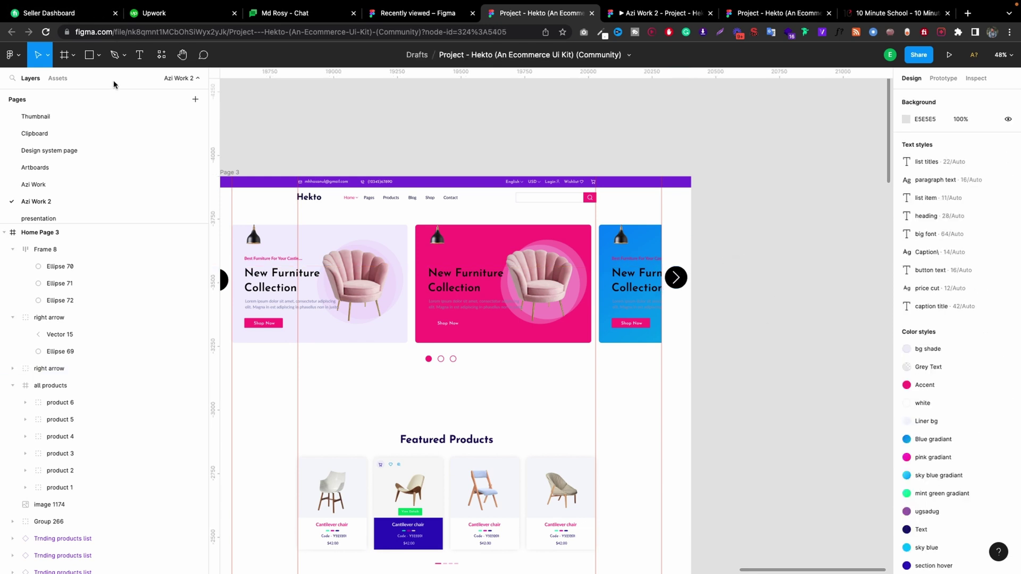
Draw a 152 × 152 circle on the empty canvas beside Home Page 3 with the Ellipse tool.
key(v)
click(99, 55)
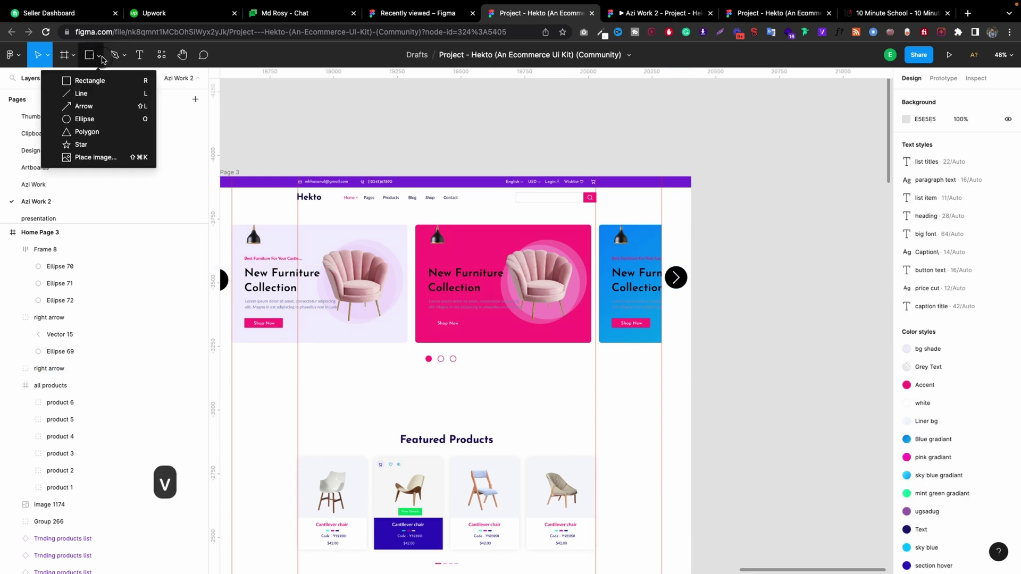
click(98, 119)
mouse_move(726, 208)
mouse_down()
mouse_move(776, 266)
mouse_move(764, 247)
mouse_up()
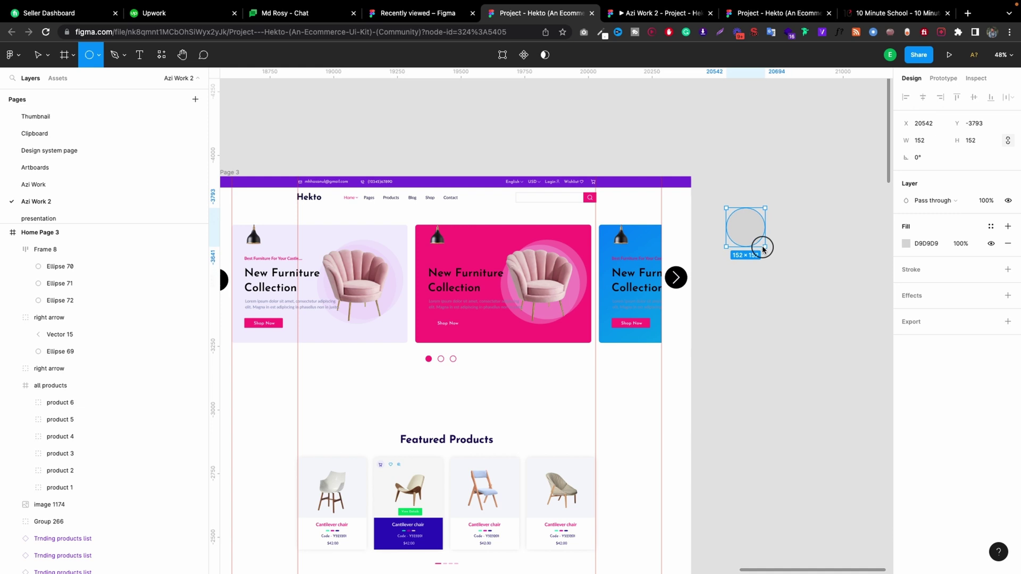
click(94, 56)
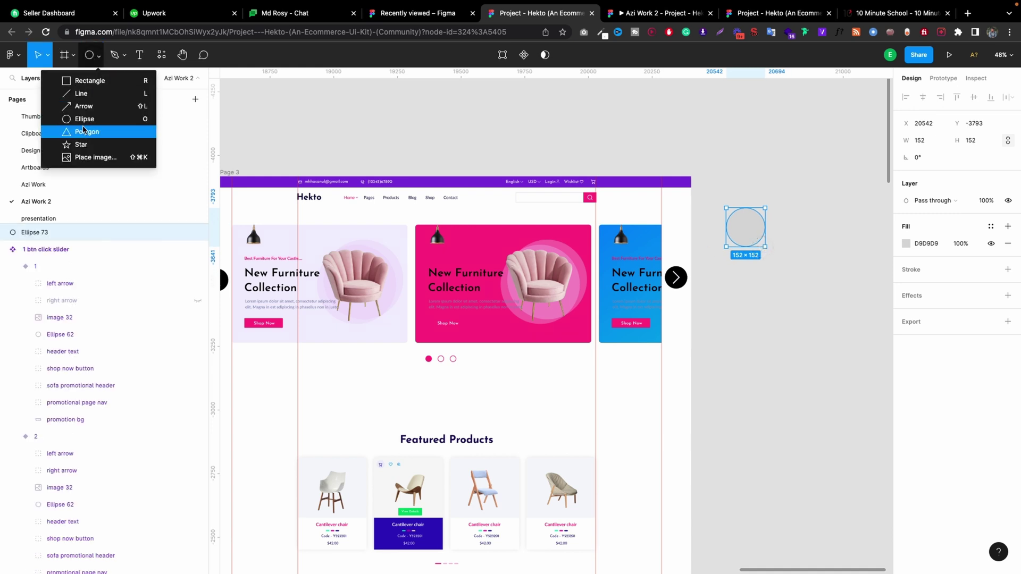
click(756, 160)
Sketch an arrow chevron over the grey circle with the Pen tool.
key(p)
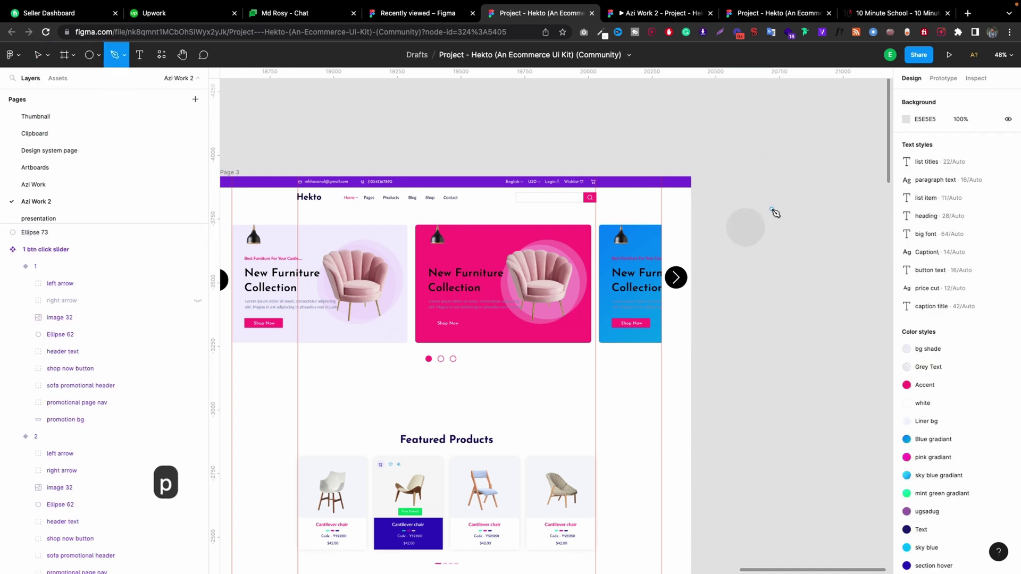
click(741, 225)
click(754, 237)
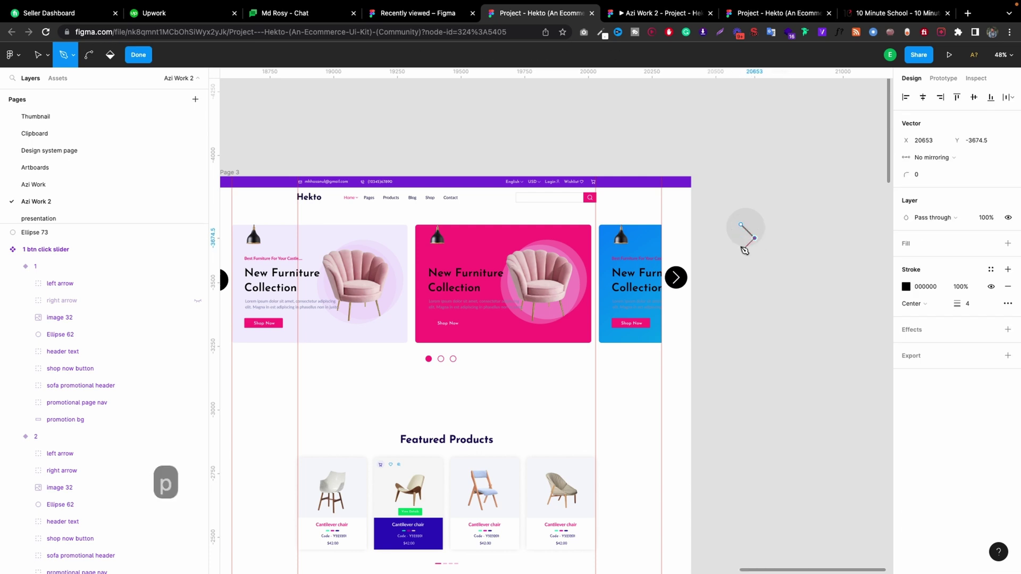
click(743, 249)
click(803, 240)
key(v)
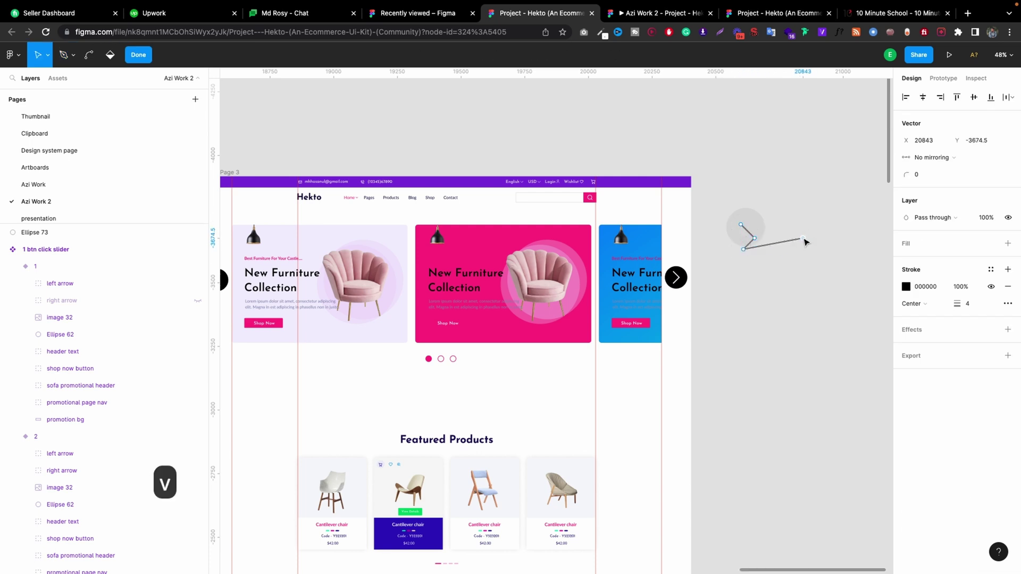
Delete the sketched pen path and the grey circle beside Home Page 3.
drag(827, 292, 727, 203)
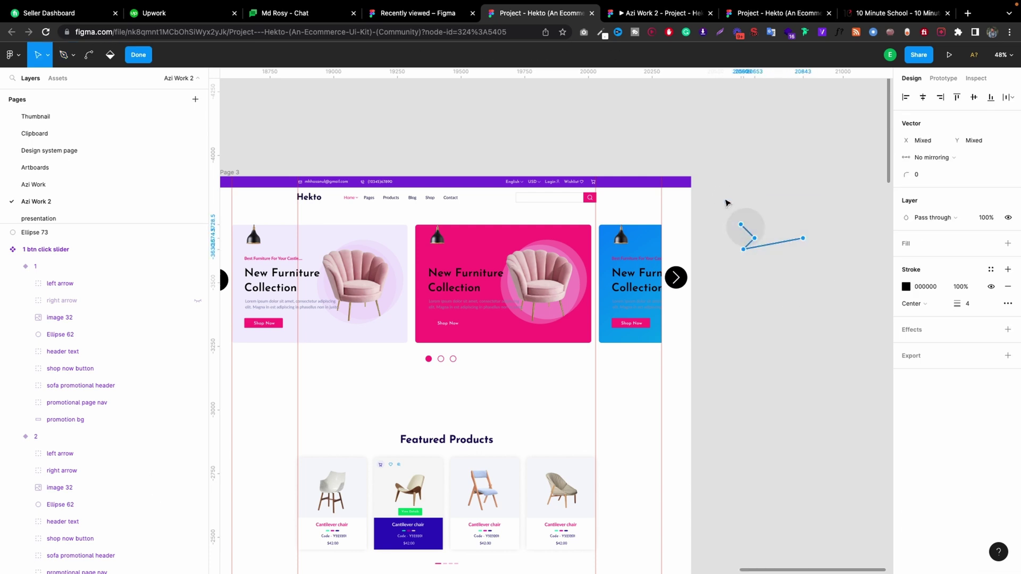
key(BackSpace)
key(Escape)
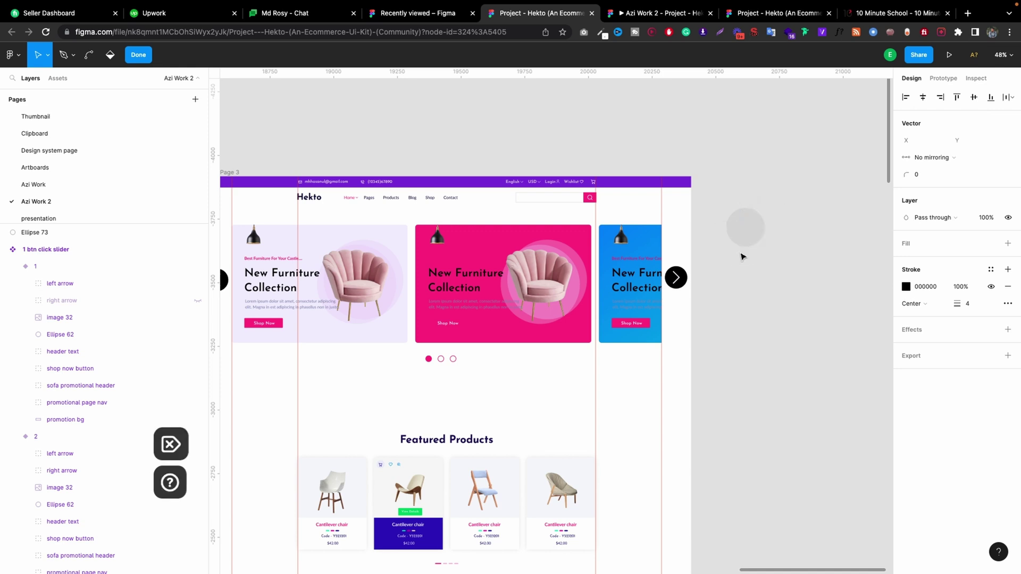
key(v)
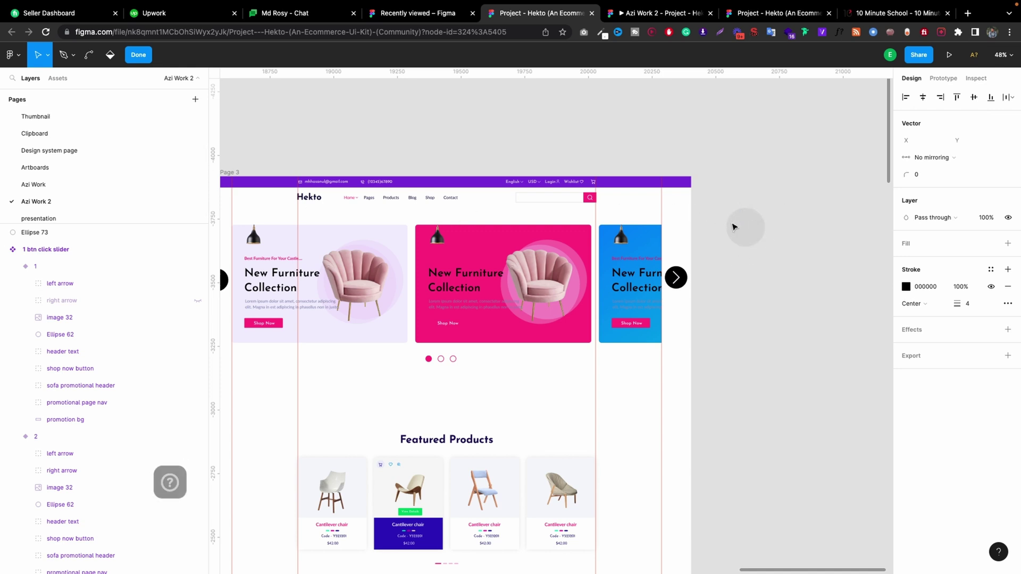
click(777, 196)
click(747, 228)
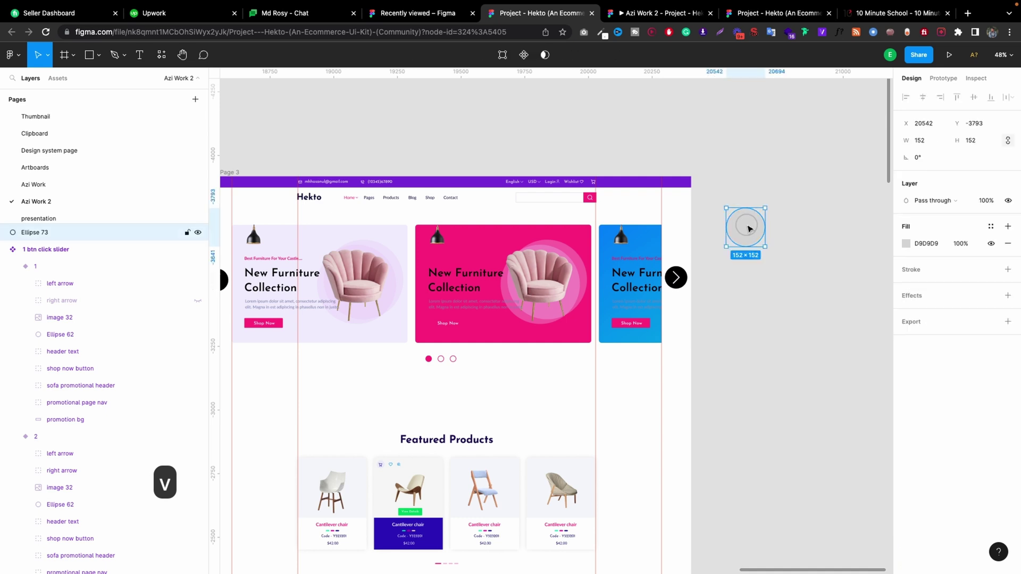
key(BackSpace)
Select the product row, both arrows and the pagination dots, and wrap them in one frame with Frame selection.
click(733, 248)
scroll(732, 246, down, 3)
drag(755, 245, 291, 329)
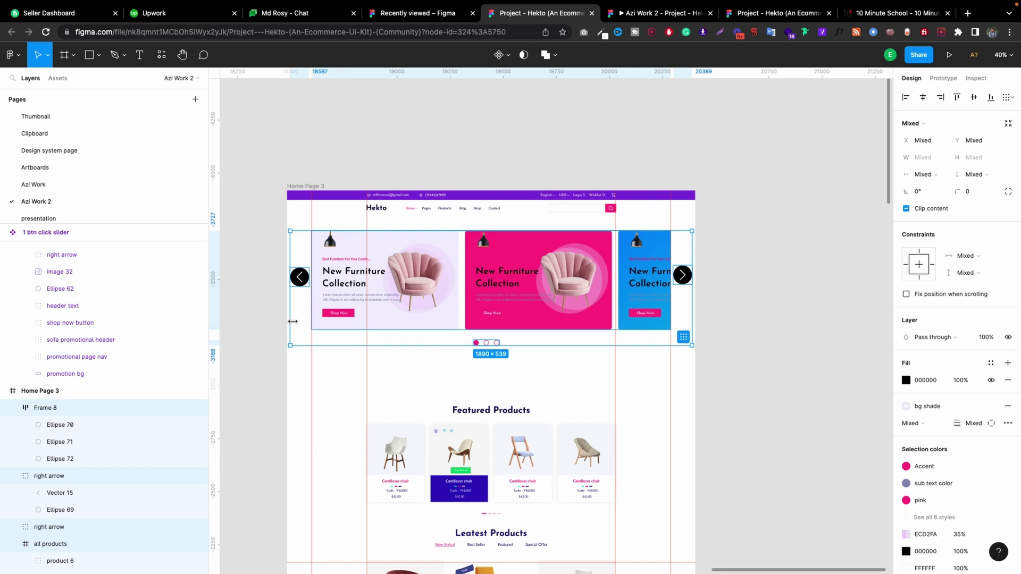
right_click(479, 237)
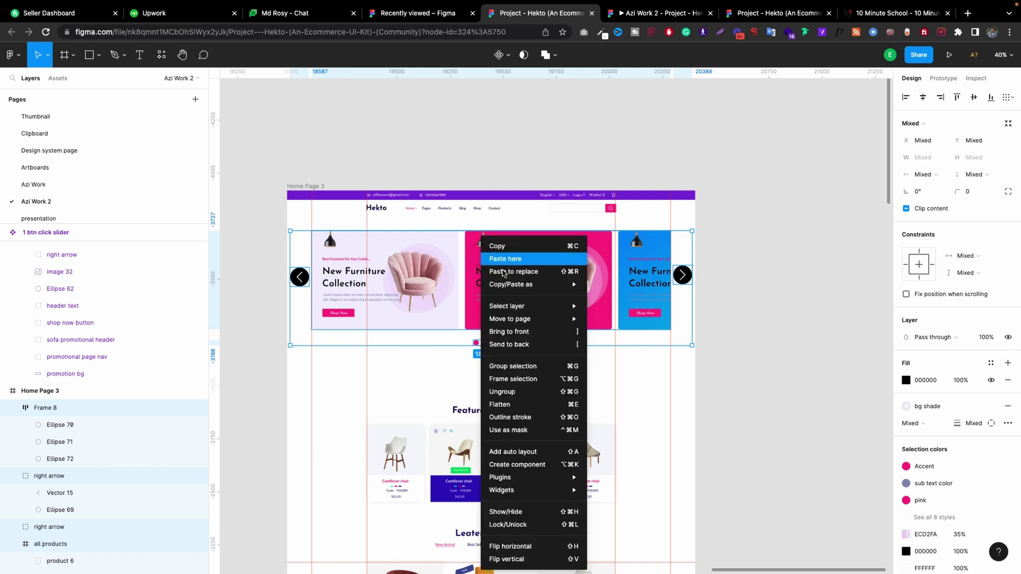
click(536, 383)
click(768, 234)
Move the new slider frame out of Home Page 3 onto the empty canvas beside it and duplicate it directly below.
click(45, 408)
scroll(581, 250, down, 3)
scroll(582, 250, down, 4)
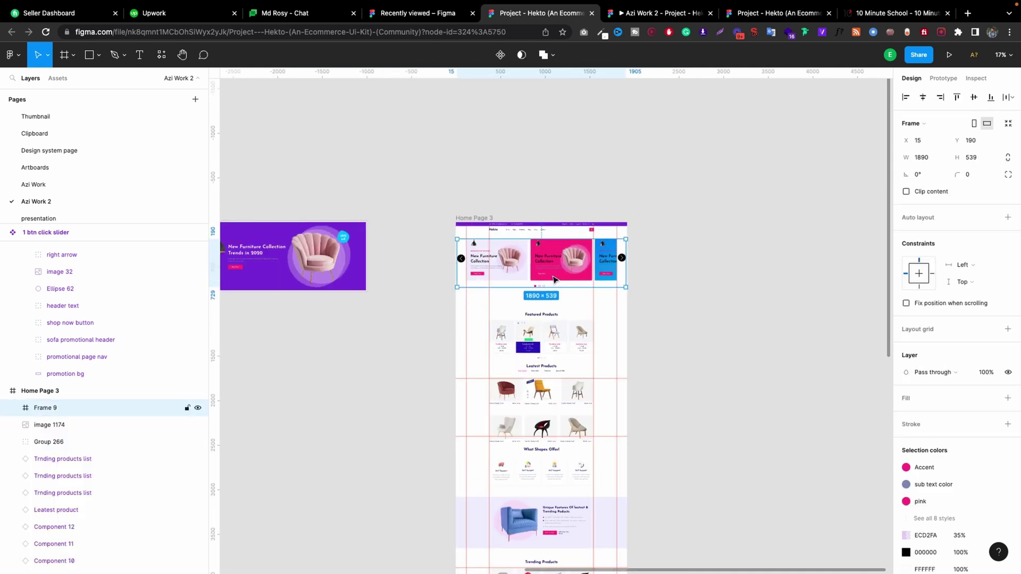
drag(551, 275, 757, 271)
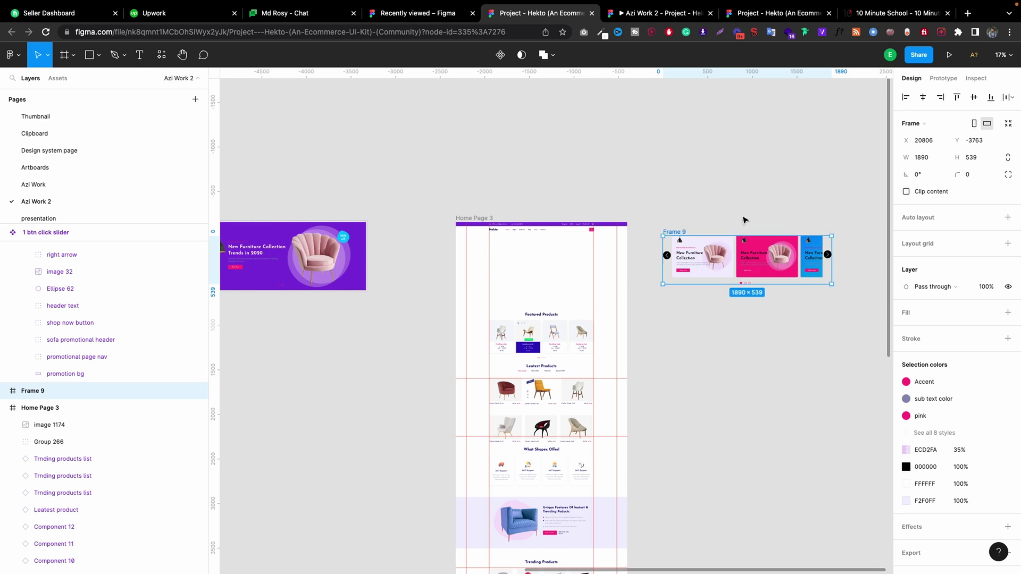
drag(731, 266, 733, 327)
scroll(718, 327, up, 5)
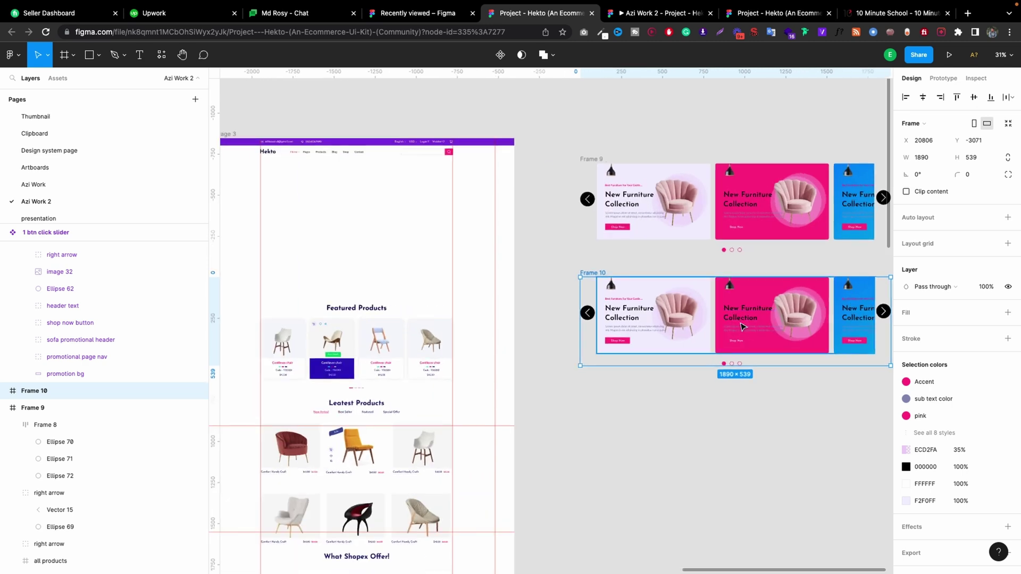
Shift all six product cards left inside Frame 10 so the blue card leads, followed by the purple one.
click(699, 322)
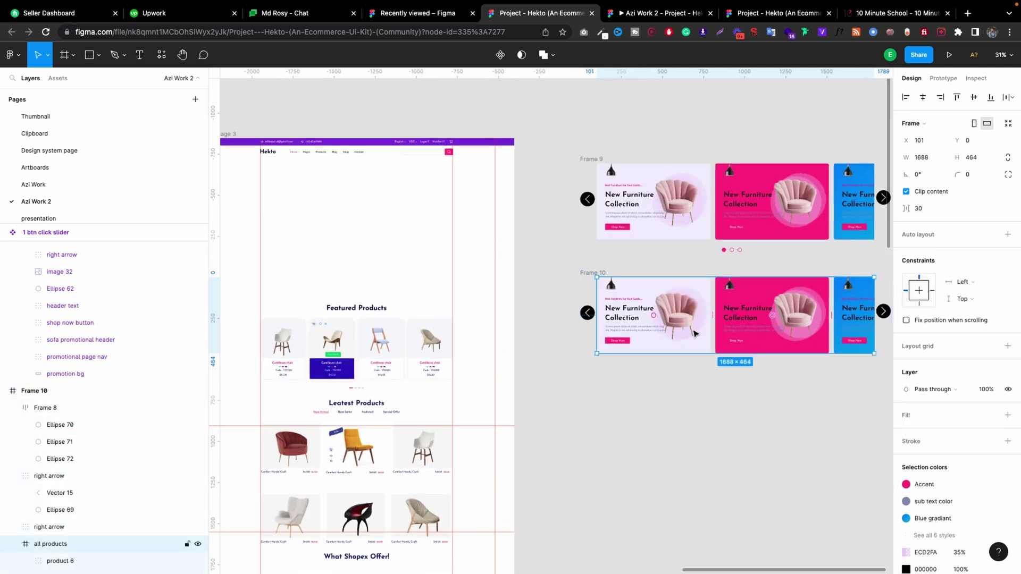
scroll(80, 471, down, 2)
click(68, 467)
scroll(75, 452, down, 2)
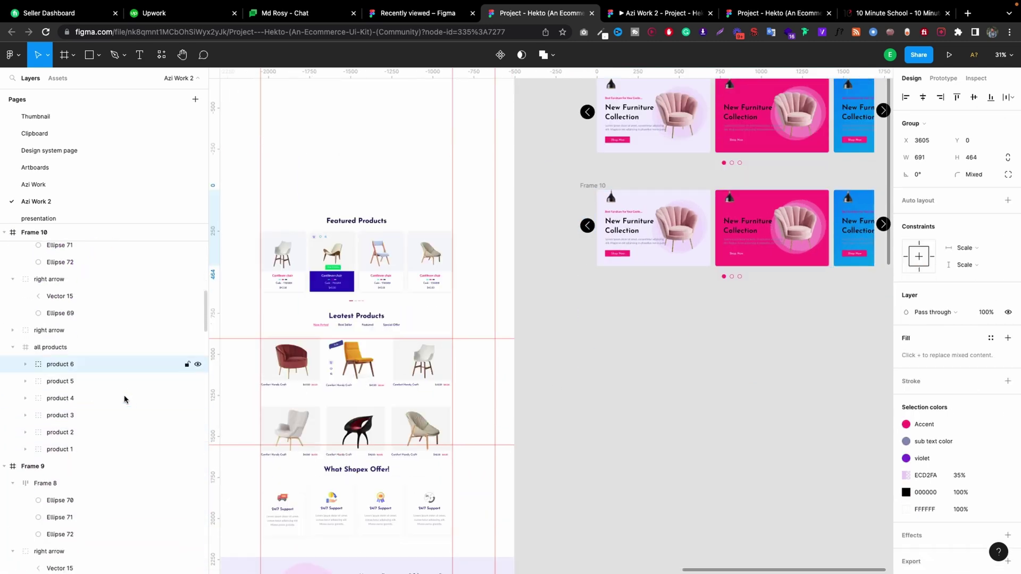
shift+click(80, 444)
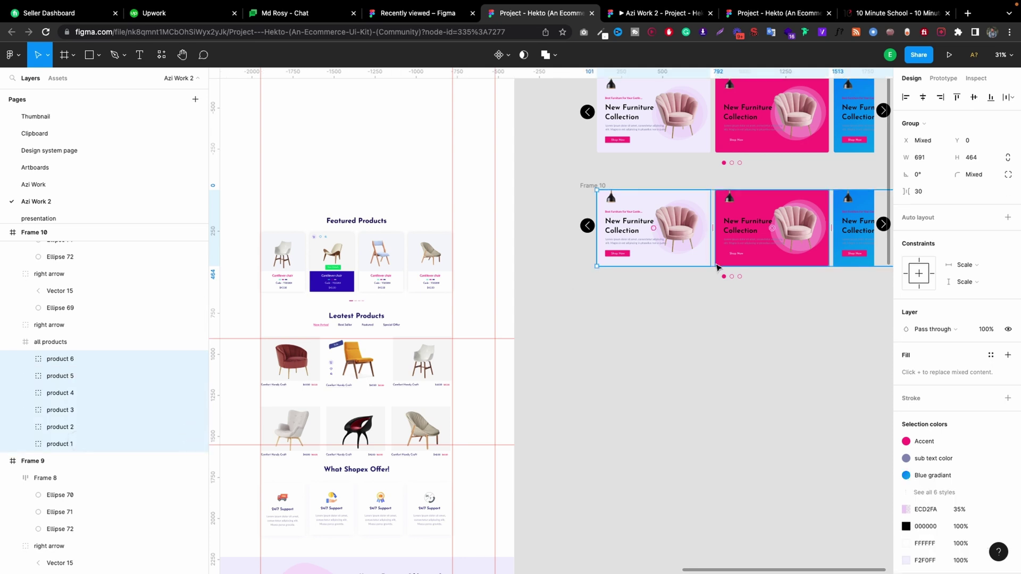
scroll(715, 326, up, 1)
key(h)
drag(714, 320, 575, 334)
key(v)
drag(615, 274, 466, 278)
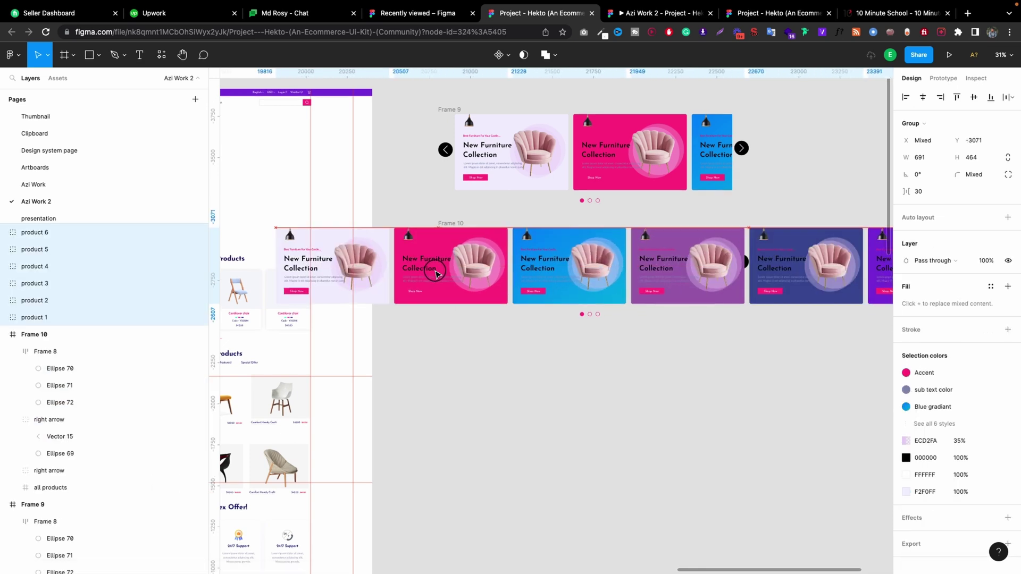
key(super+z)
drag(663, 272, 580, 268)
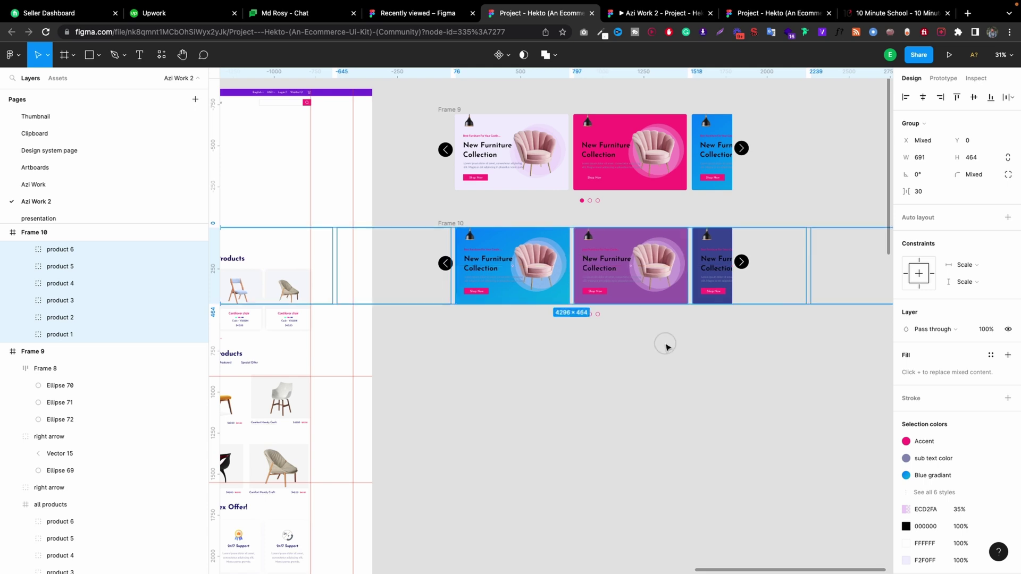
click(664, 344)
Duplicate Frame 10 directly below itself to make a third slider state.
click(467, 227)
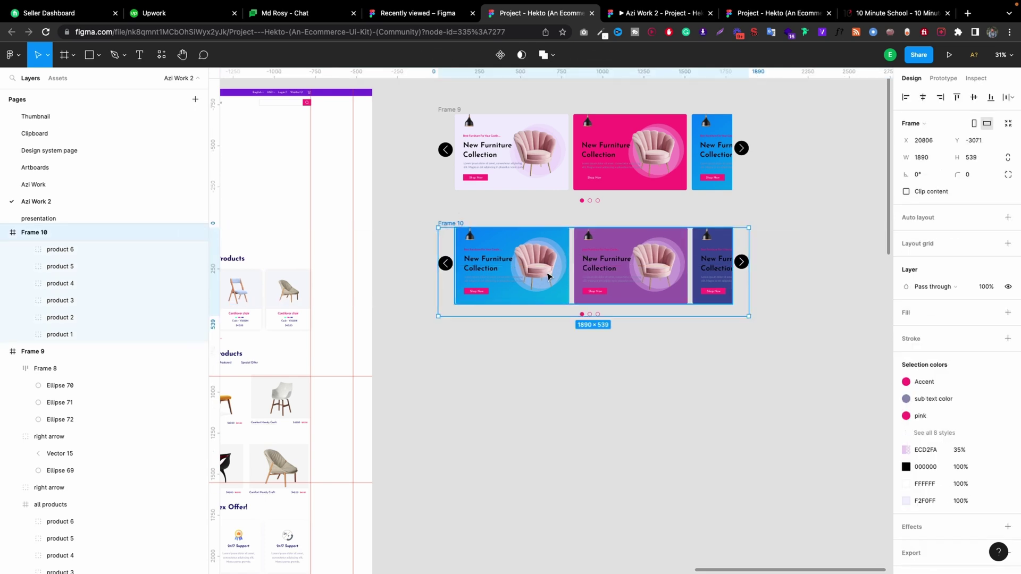
drag(549, 276, 630, 375)
scroll(630, 375, down, 1)
Shift all six product cards left inside Frame 11 until the last violet card meets the product area's right edge.
click(646, 349)
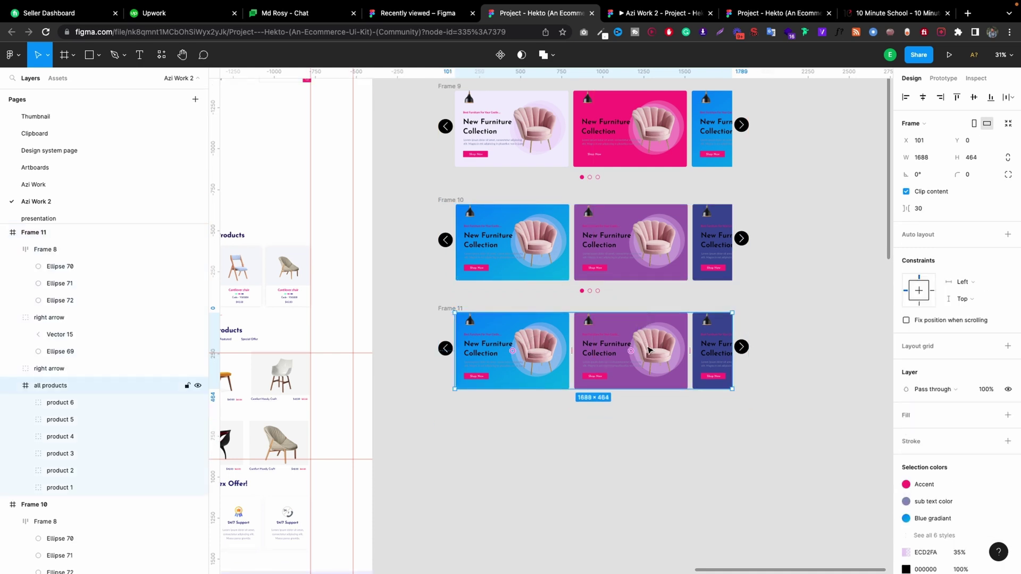
click(118, 403)
shift+click(93, 487)
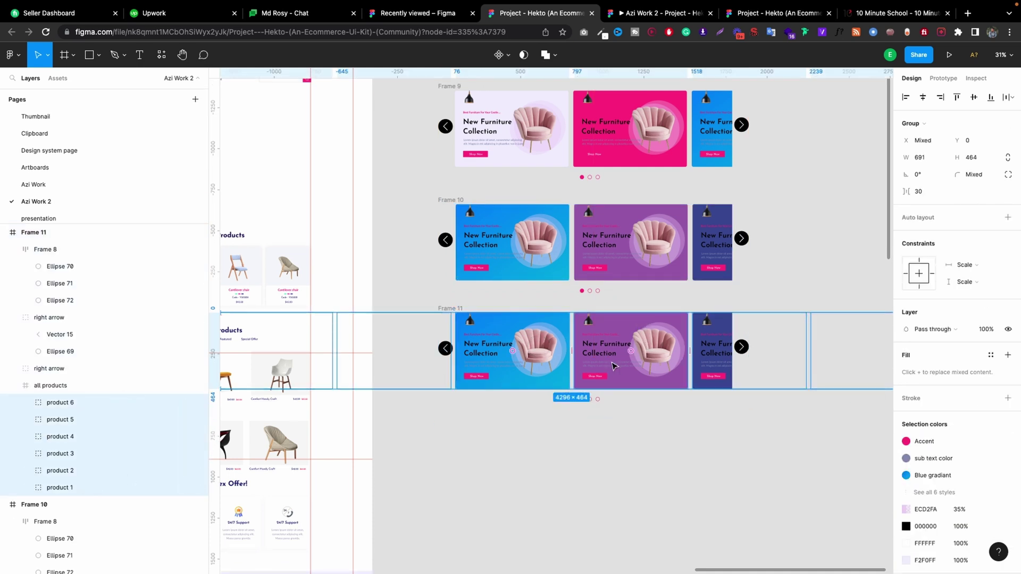
drag(673, 364, 585, 359)
drag(659, 343, 639, 344)
click(757, 304)
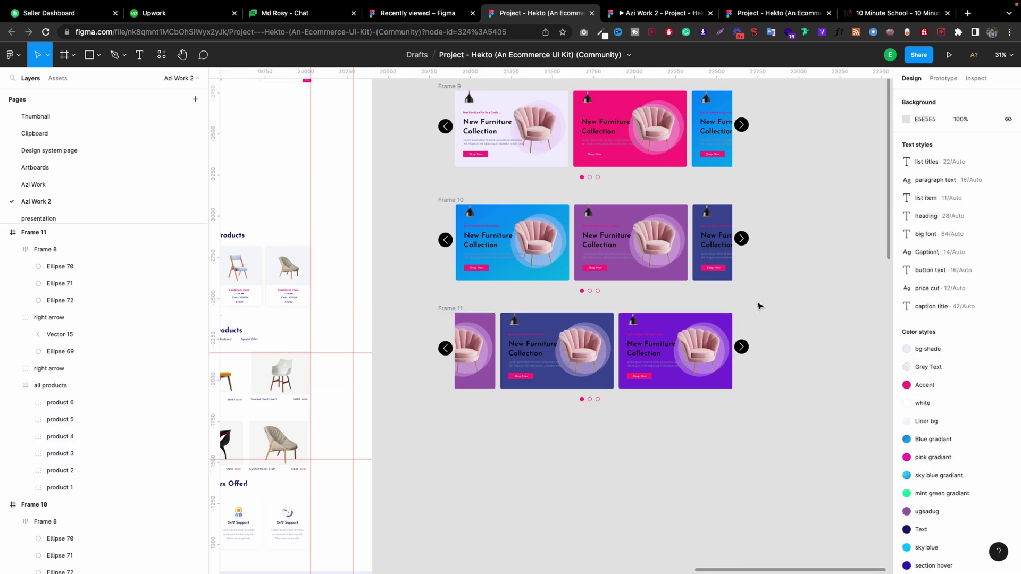
click(679, 359)
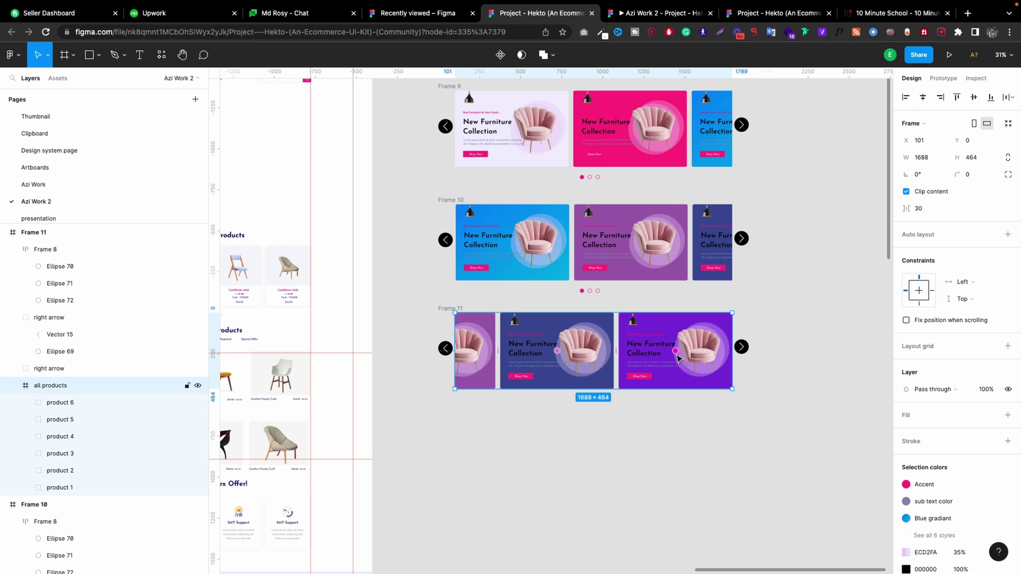
right_click(679, 358)
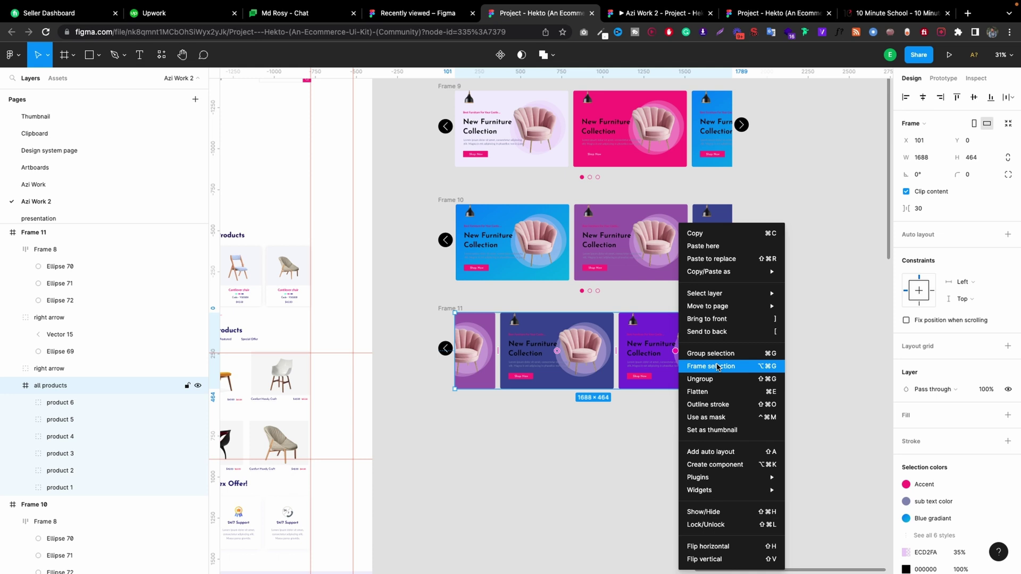
click(577, 455)
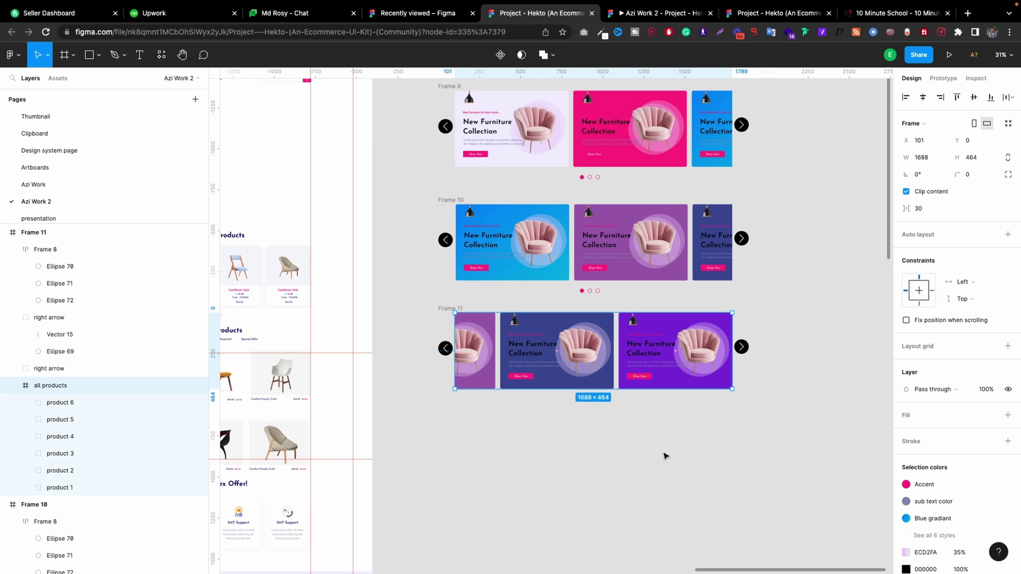
click(640, 460)
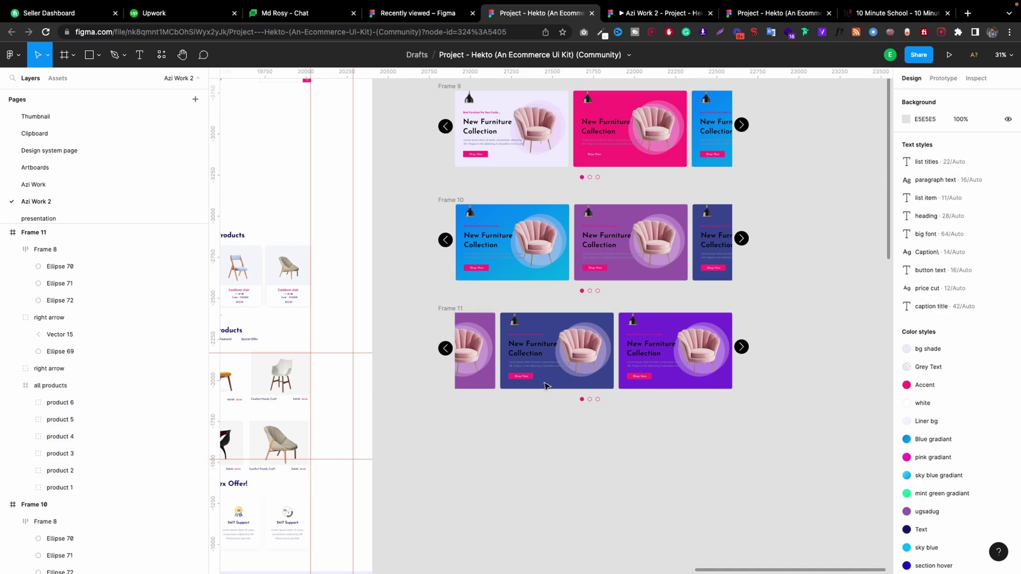
click(580, 341)
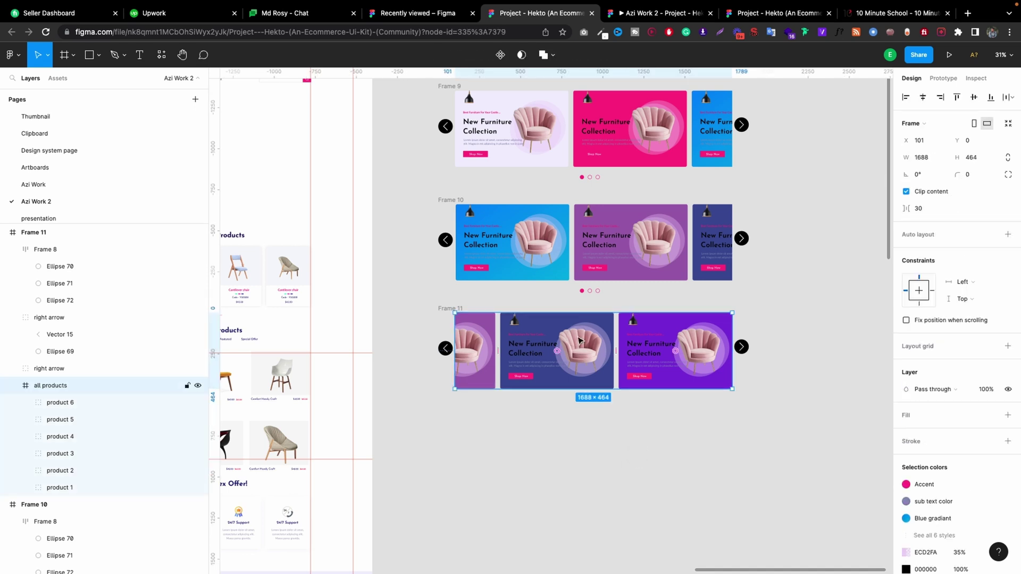
click(636, 458)
Turn Frame 11's first pagination dot into an outline: remove its fill and add a stroke of weight 2 in FB2E86.
scroll(617, 383, up, 3)
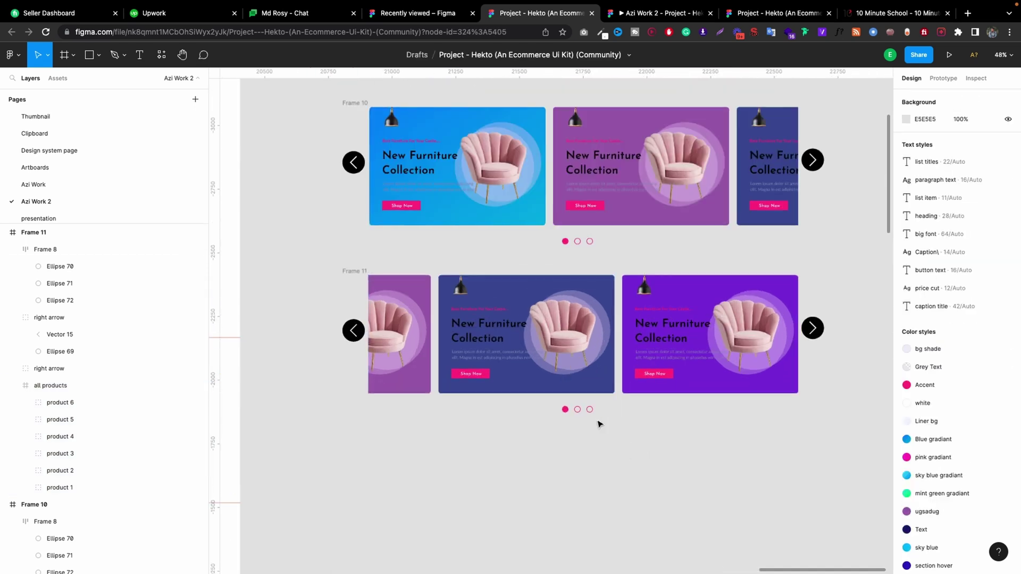
click(577, 410)
click(50, 283)
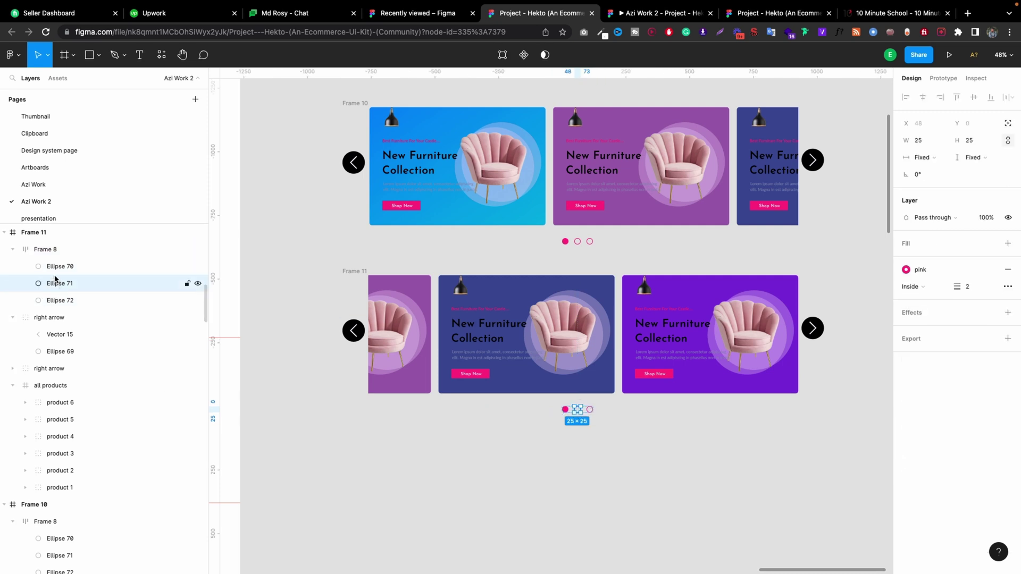
click(51, 267)
click(991, 245)
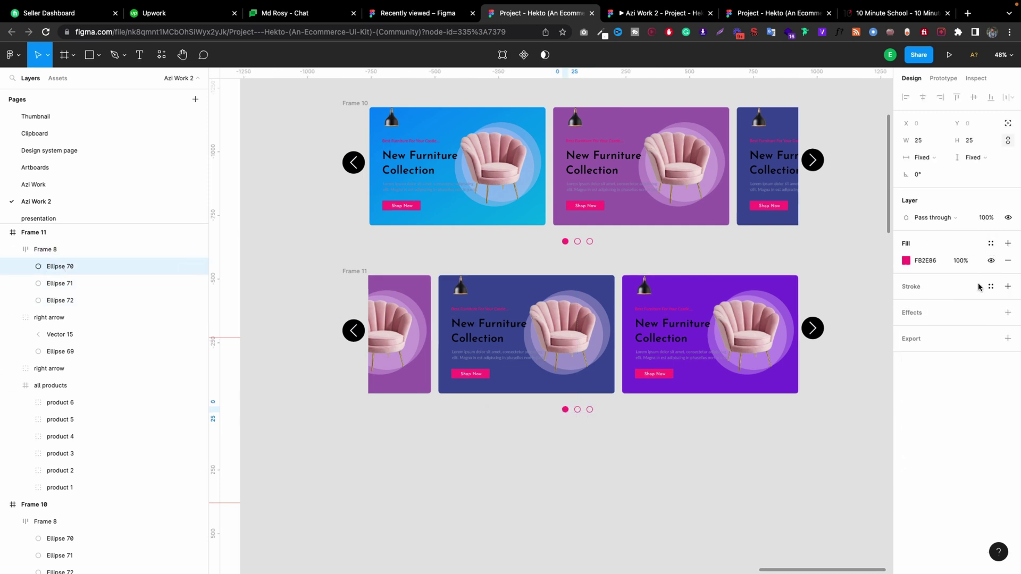
click(934, 261)
key(super+x)
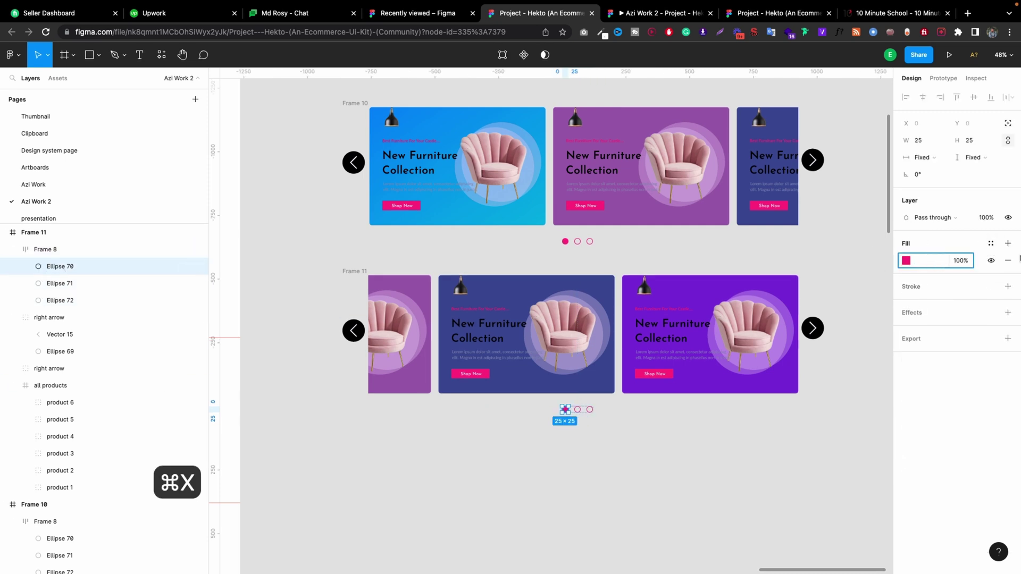
click(1006, 261)
click(1008, 269)
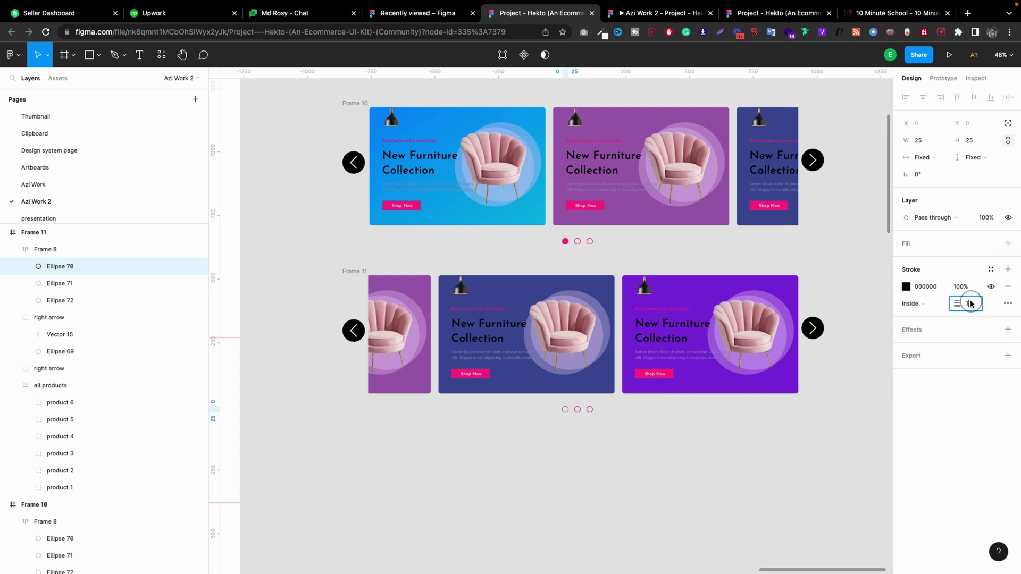
text(2)
click(926, 291)
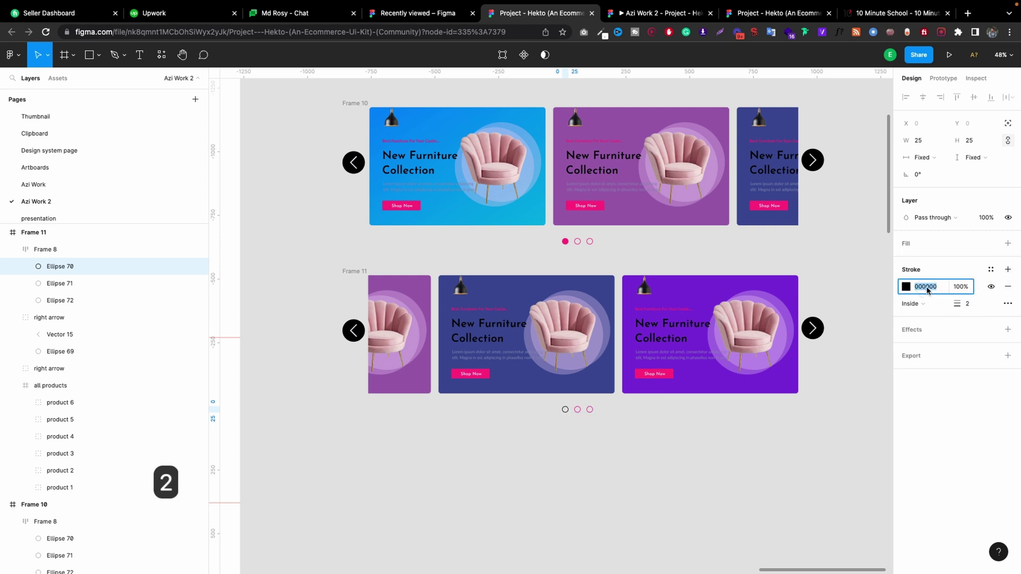
key(super+v)
click(581, 426)
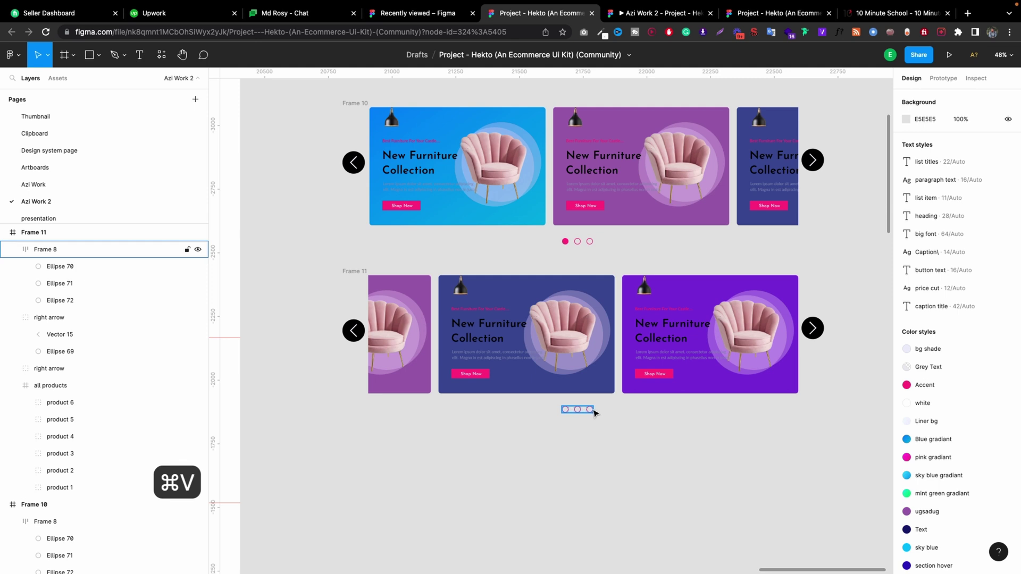
Make Frame 11's third pagination dot the active one with an FB2E86 fill and its stroke set to Outside.
click(594, 414)
click(75, 300)
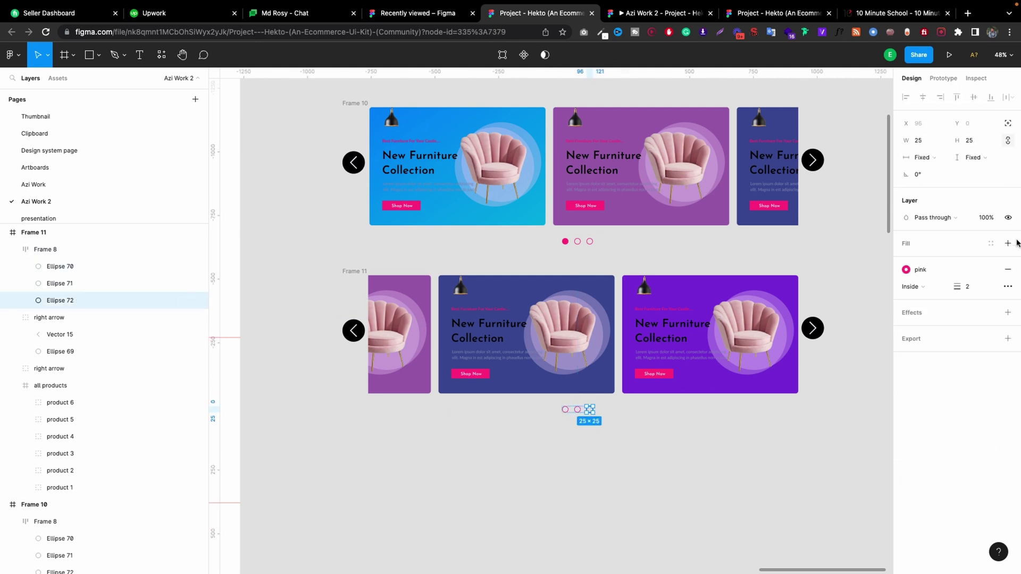
click(923, 287)
click(925, 299)
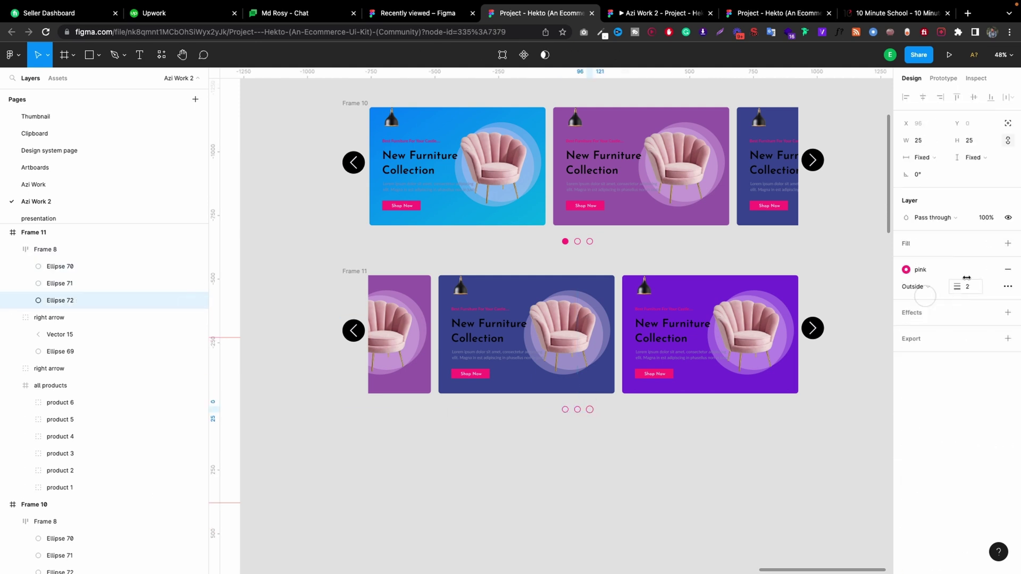
click(1006, 244)
click(934, 266)
key(super+v)
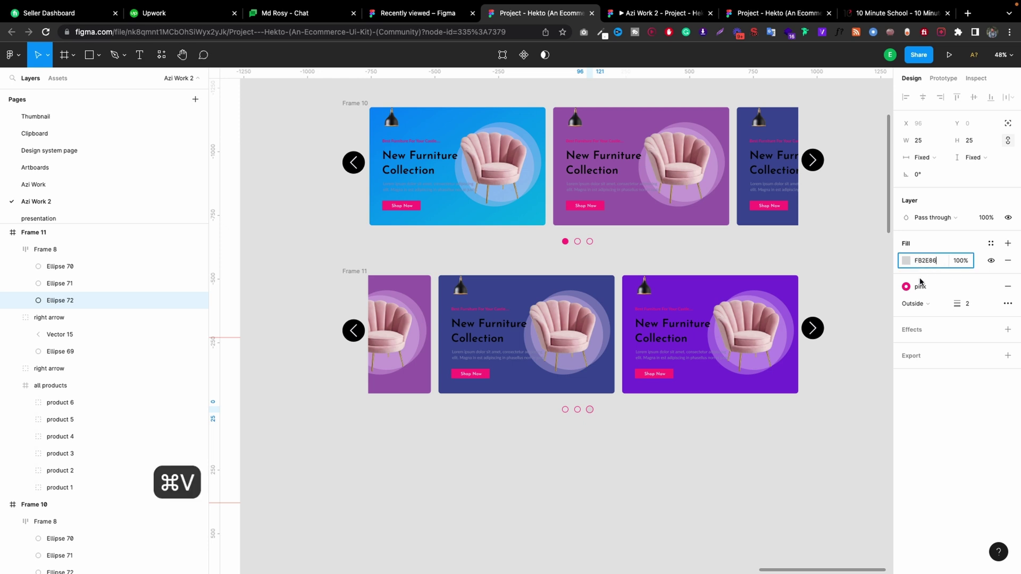
click(629, 241)
Make Frame 10's second pagination dot the active one with an FB2E86 fill and its stroke set to Outside.
scroll(584, 314, up, 3)
scroll(578, 338, up, 3)
click(574, 320)
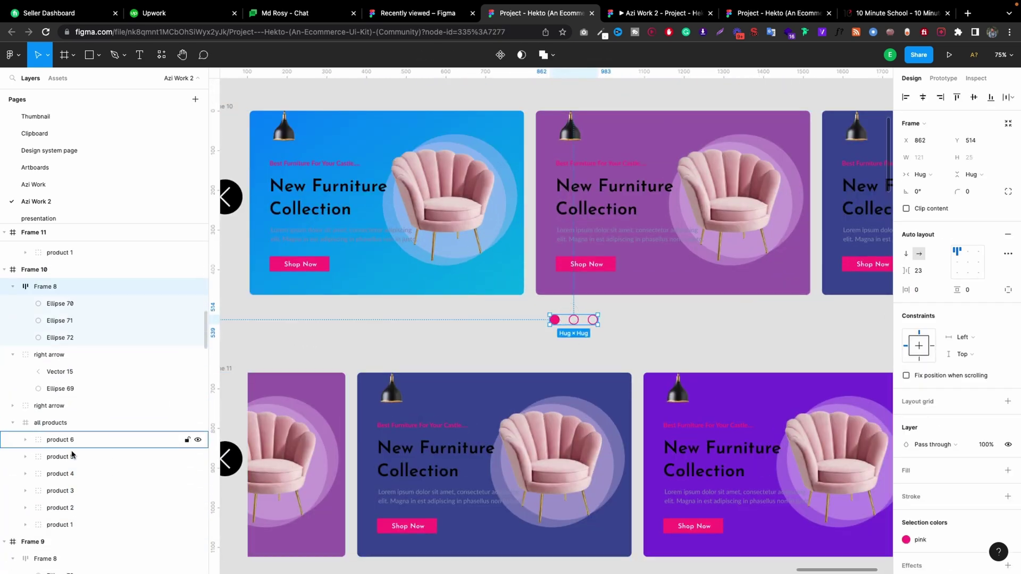
click(74, 321)
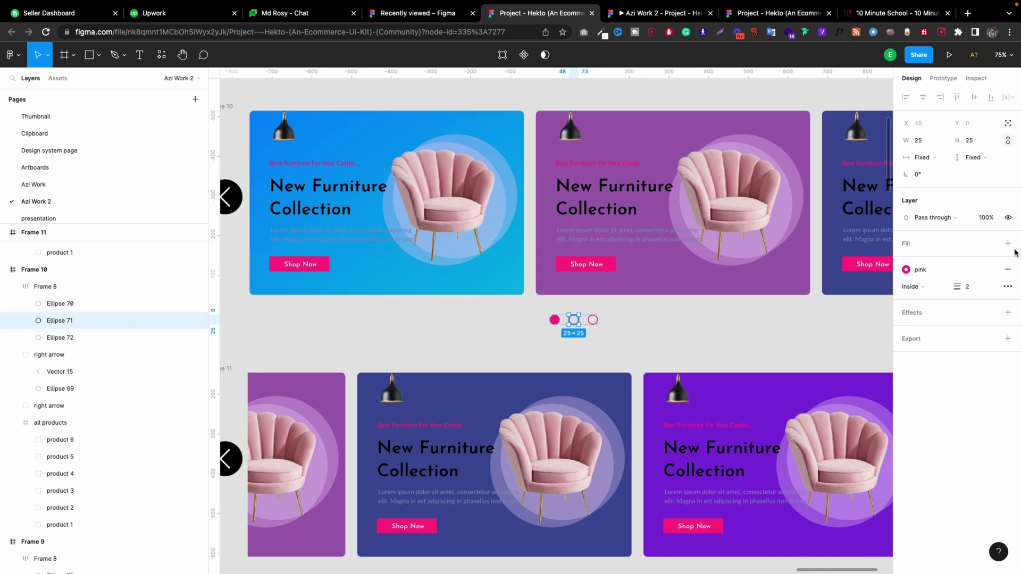
click(919, 286)
click(925, 298)
click(1007, 243)
click(926, 260)
key(cmd+v)
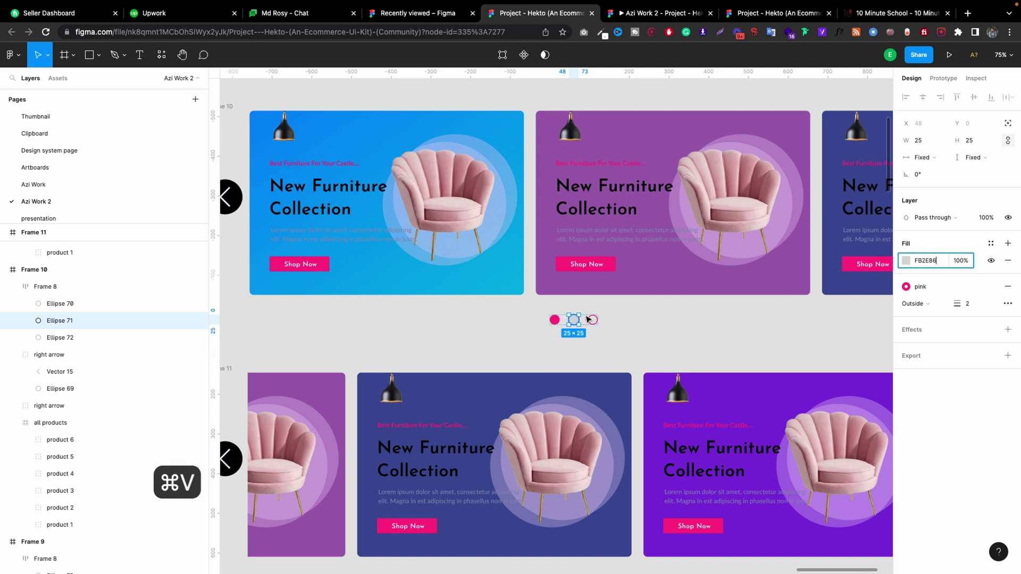
Replace the fill of Frame 10's first pagination dot with an inside stroke of weight 2 in FB2E86.
click(109, 305)
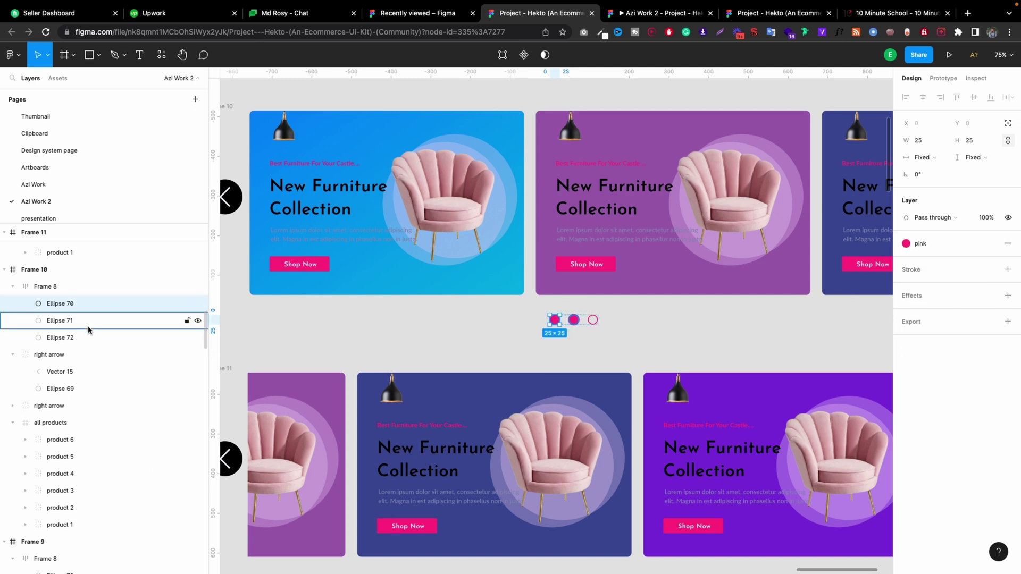
click(1013, 245)
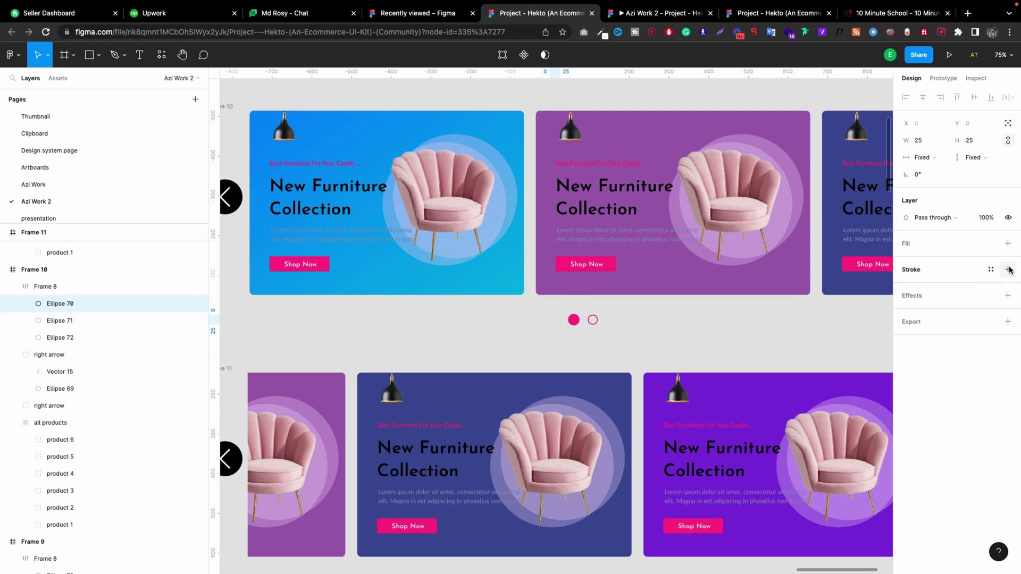
click(1008, 268)
click(965, 303)
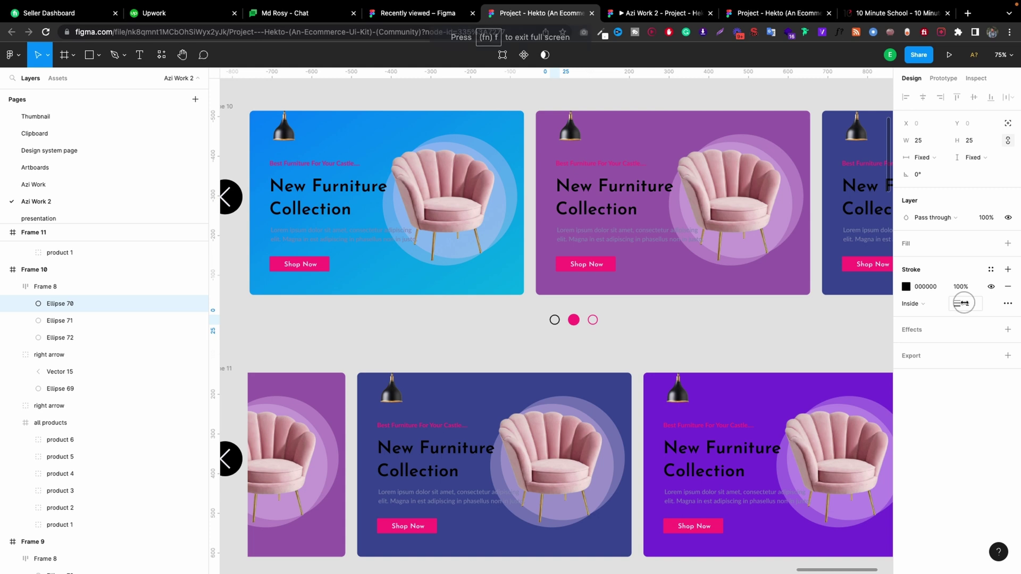
click(934, 288)
key(super+v)
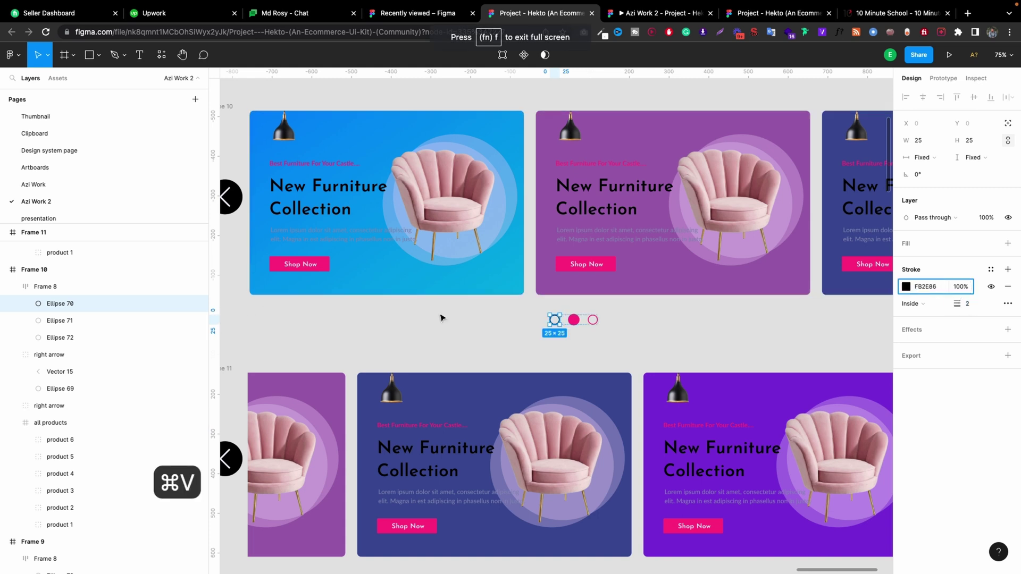
click(479, 321)
Delete the right arrow from Frame 11 and the left arrow from Frame 9.
scroll(531, 309, up, 5)
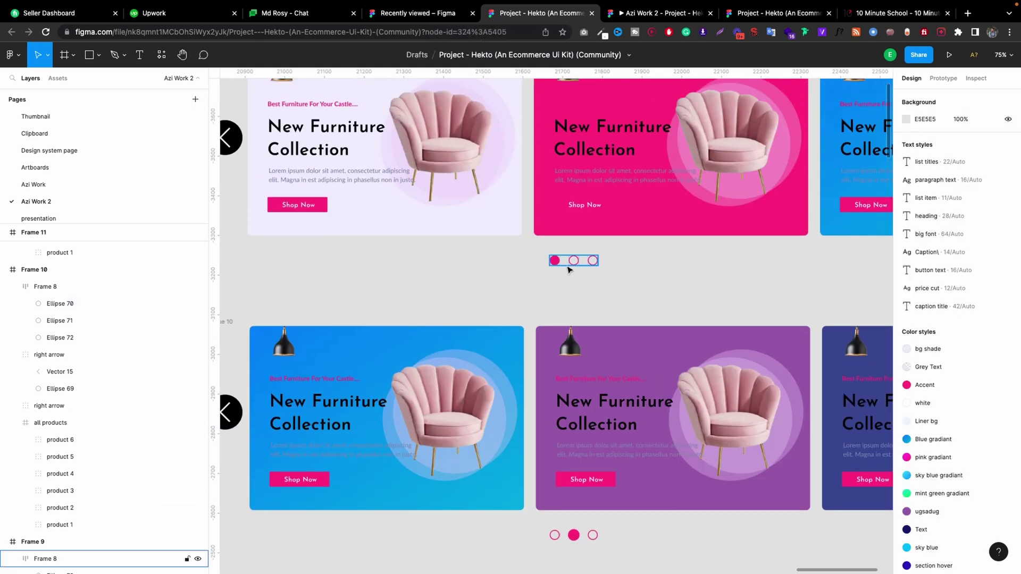
scroll(568, 271, down, 1)
scroll(569, 271, down, 5)
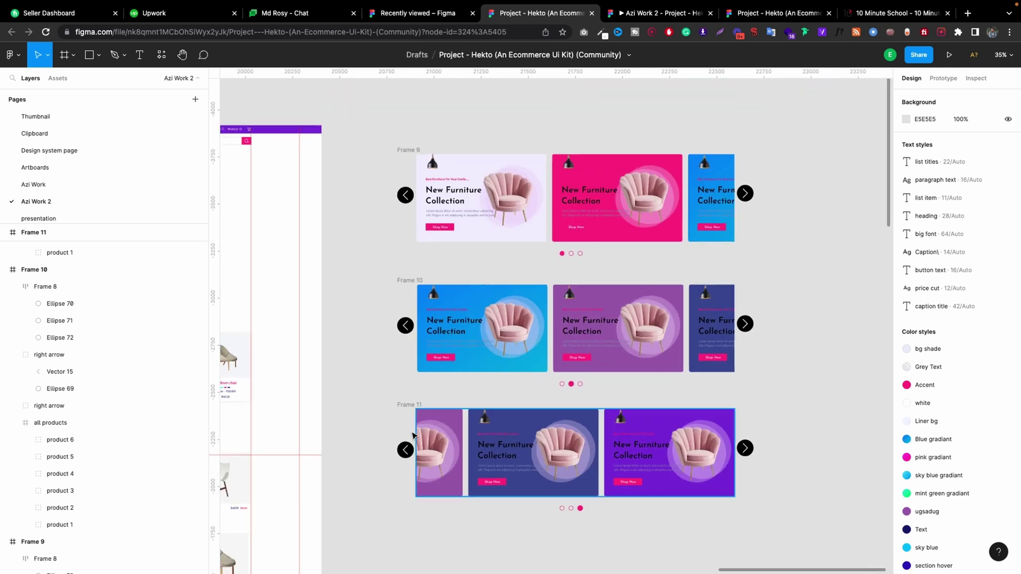
click(747, 448)
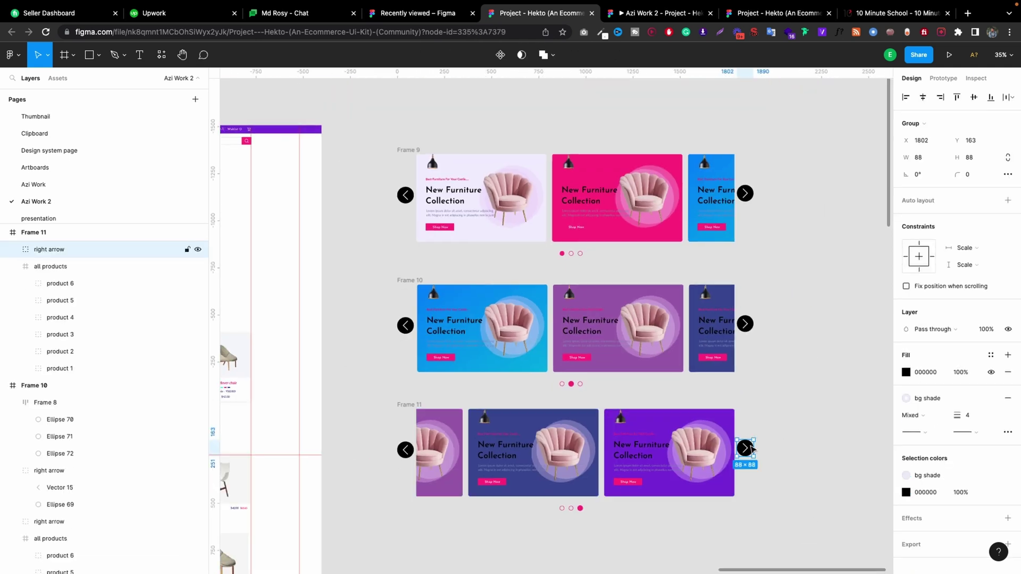
key(Delete)
click(408, 198)
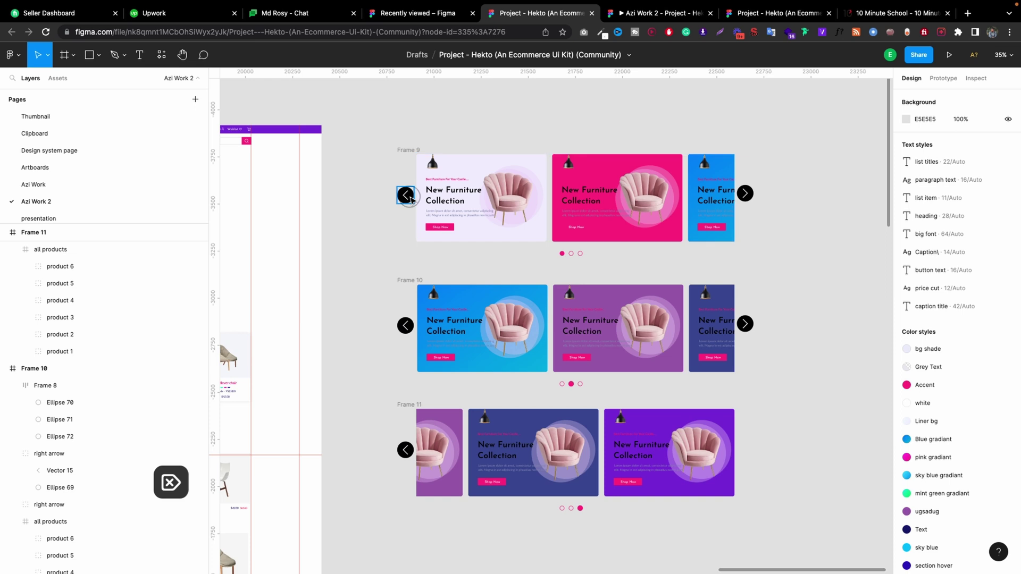
key(Delete)
Combine Frame 9, Frame 10 and Frame 11 into one component set with three variants.
click(407, 150)
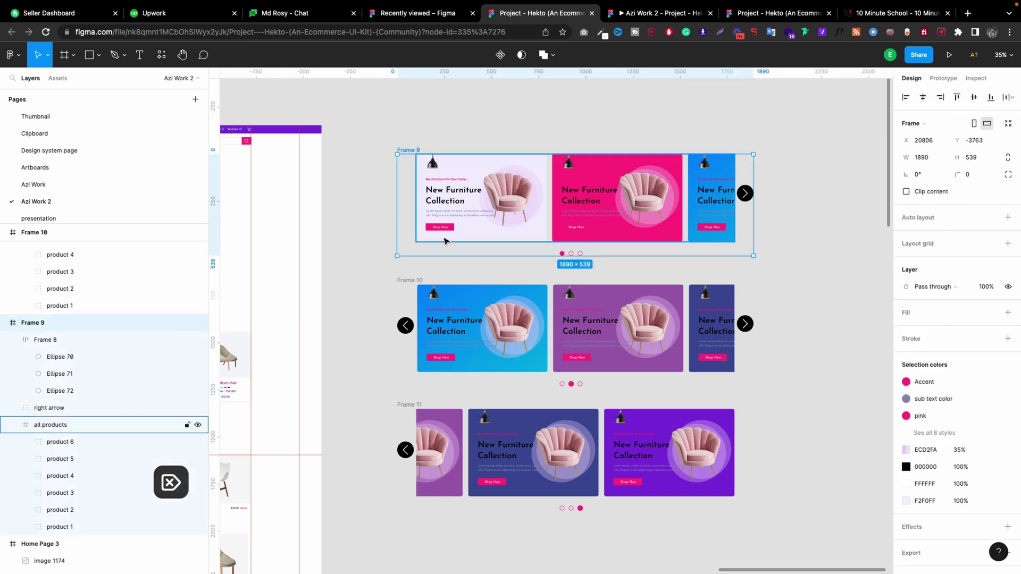
shift+click(414, 405)
shift+click(410, 280)
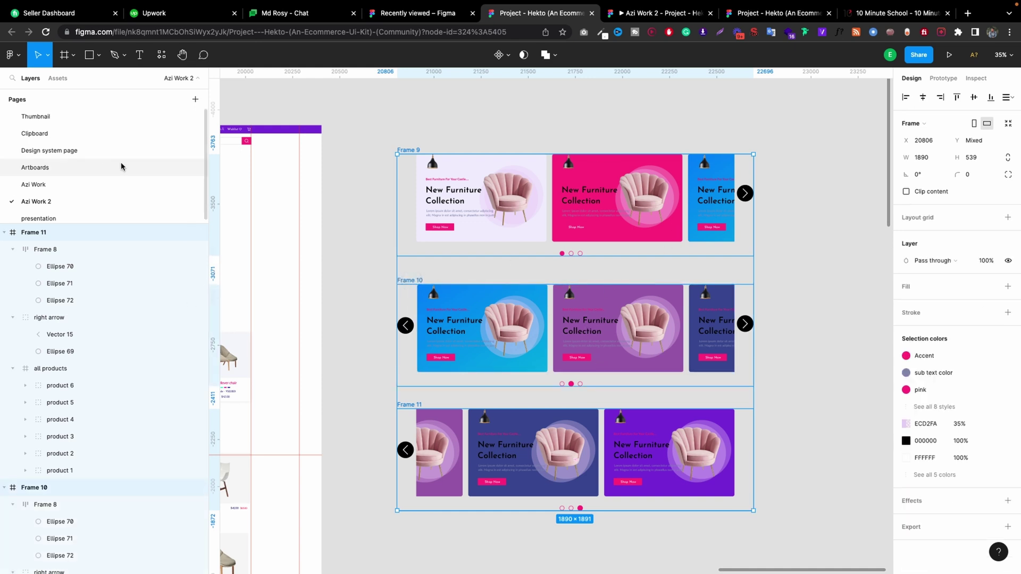
click(500, 55)
click(487, 108)
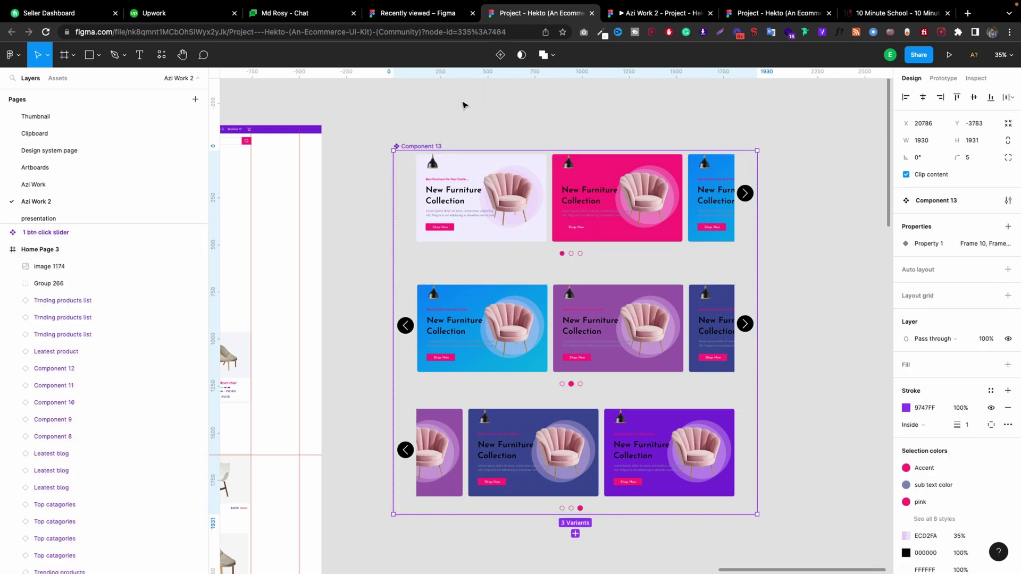
scroll(521, 211, down, 2)
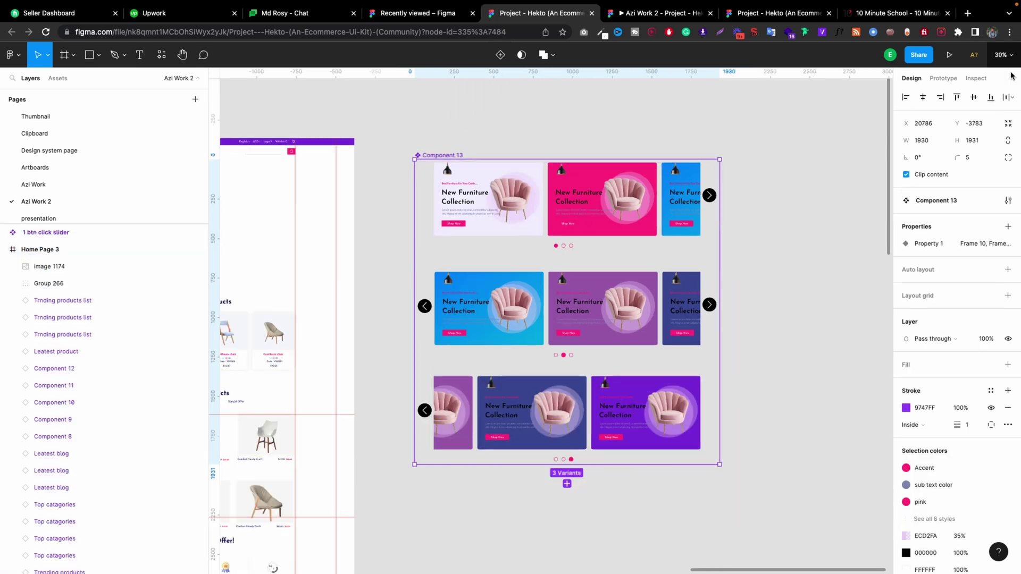
Add an On click, Change to interaction from Frame 9's right arrow to Frame 10 with Smart animate, Ease out, 300ms.
click(943, 78)
double_click(709, 196)
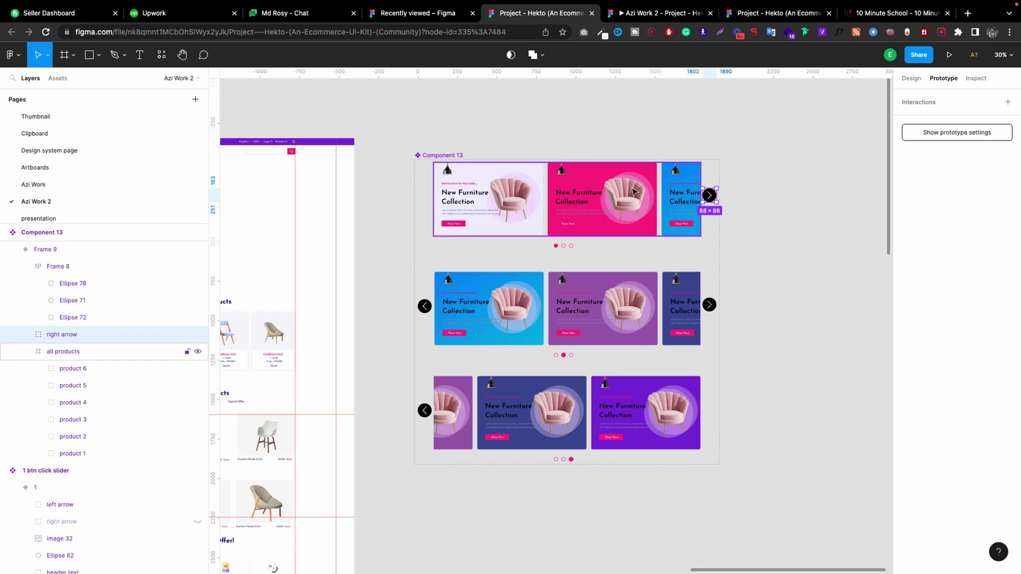
click(25, 334)
click(26, 334)
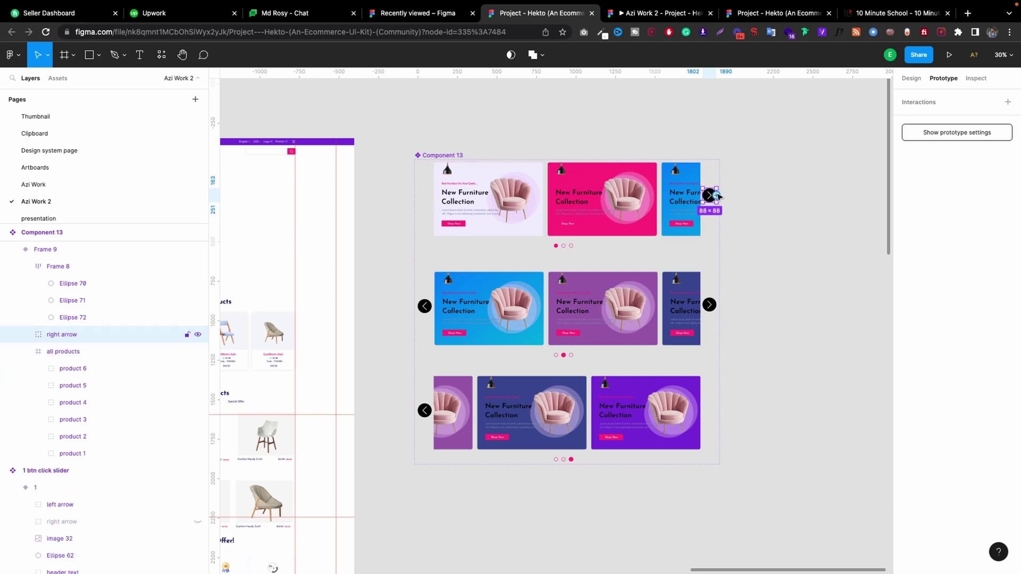
drag(716, 196, 611, 304)
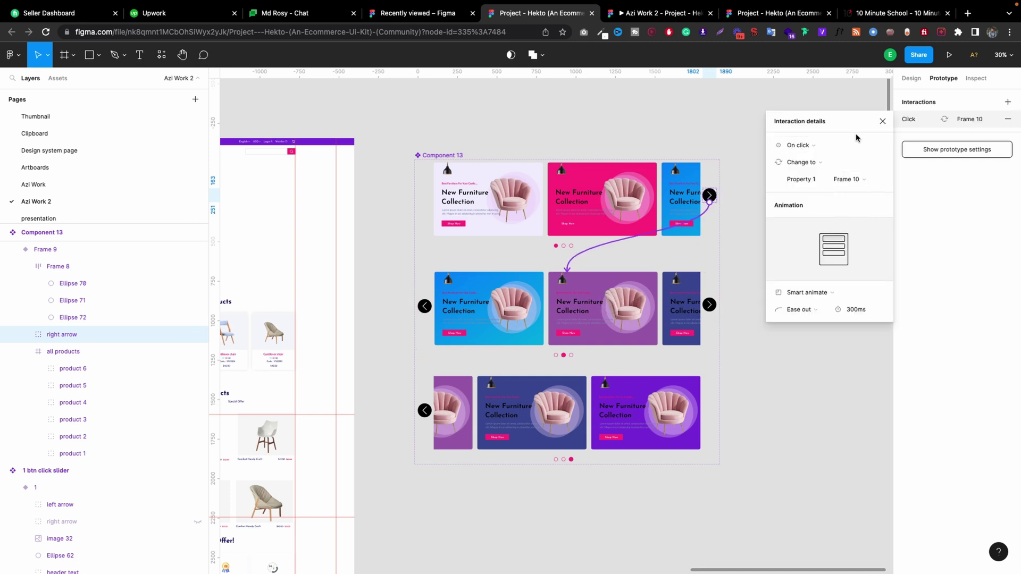
click(880, 122)
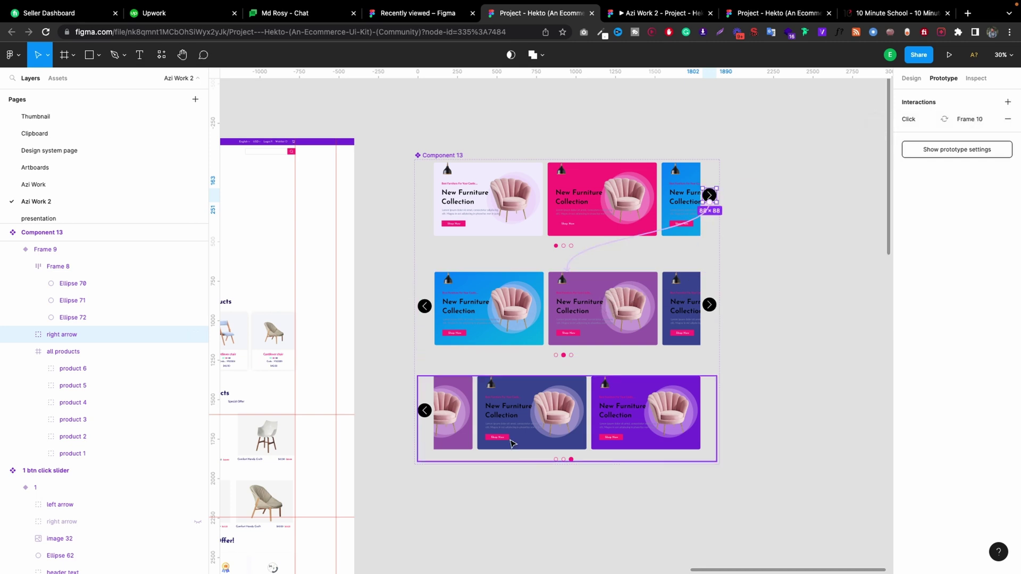
Link Frame 10's right arrow to the Frame 11 variant with a click interaction.
click(709, 315)
click(712, 307)
drag(717, 304, 568, 395)
click(881, 123)
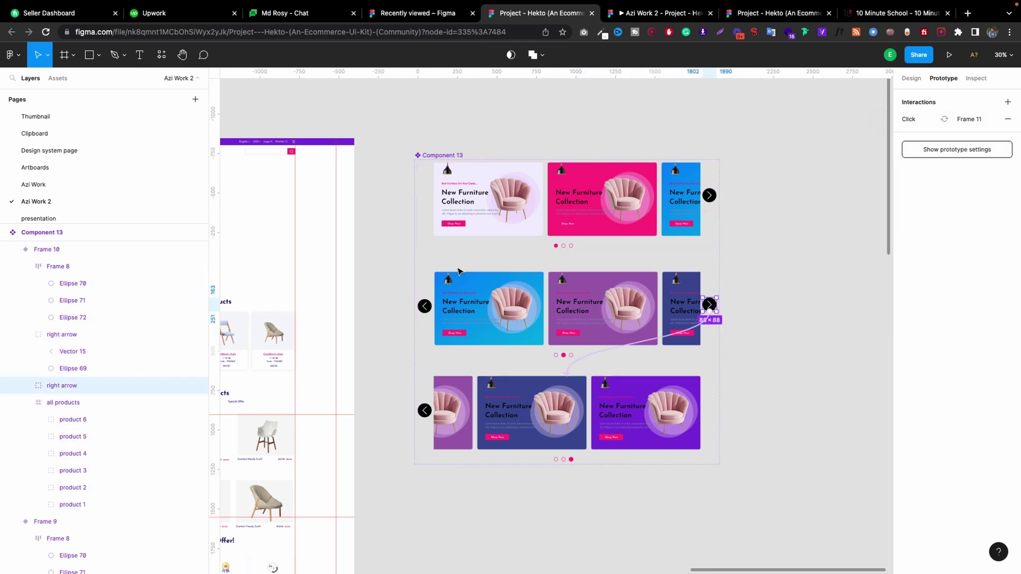
Link Frame 10's left arrow to Frame 9 and Frame 11's left arrow to Frame 10 with click interactions.
click(424, 307)
drag(418, 306, 423, 181)
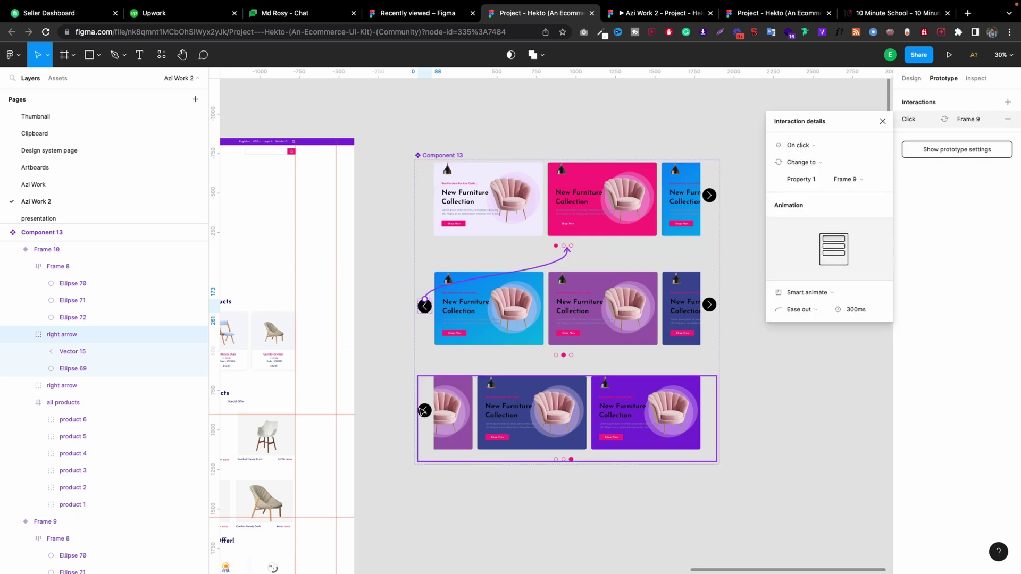
click(424, 410)
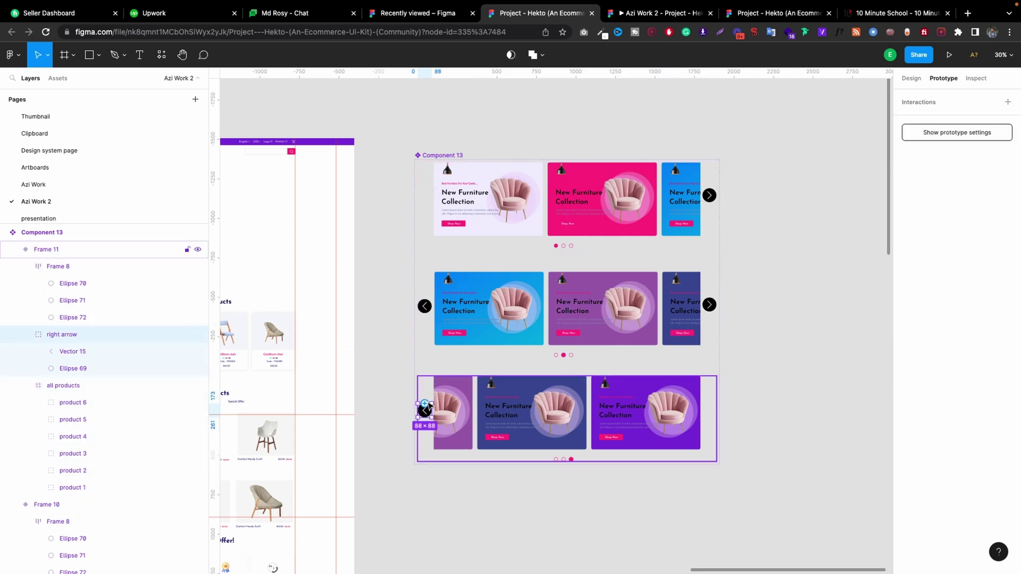
click(24, 335)
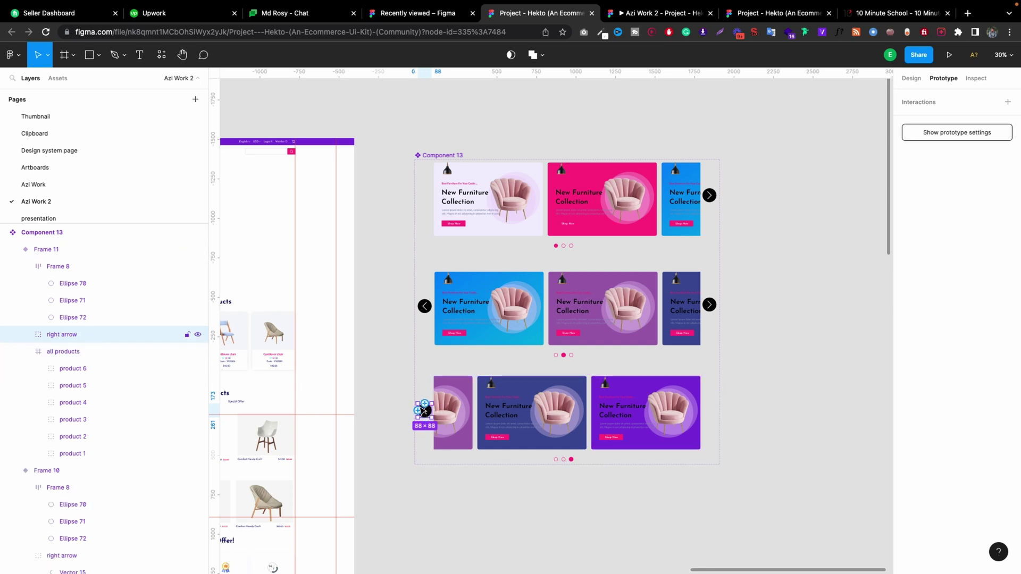
drag(420, 411, 490, 336)
click(738, 403)
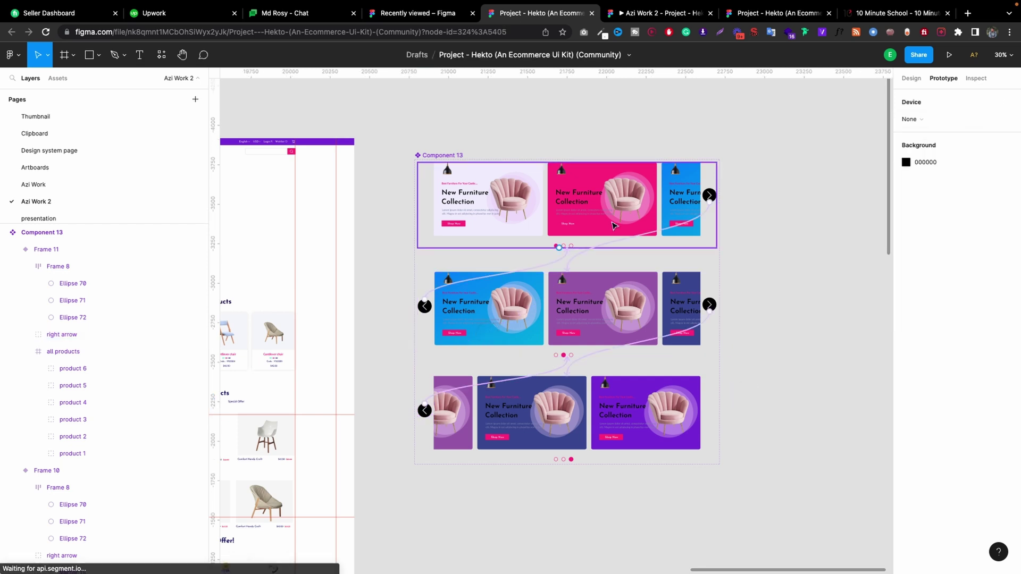
Link Frame 9's second pagination dot (Ellipse 71) to the Frame 10 variant with a click interaction.
click(566, 247)
scroll(566, 248, up, 5)
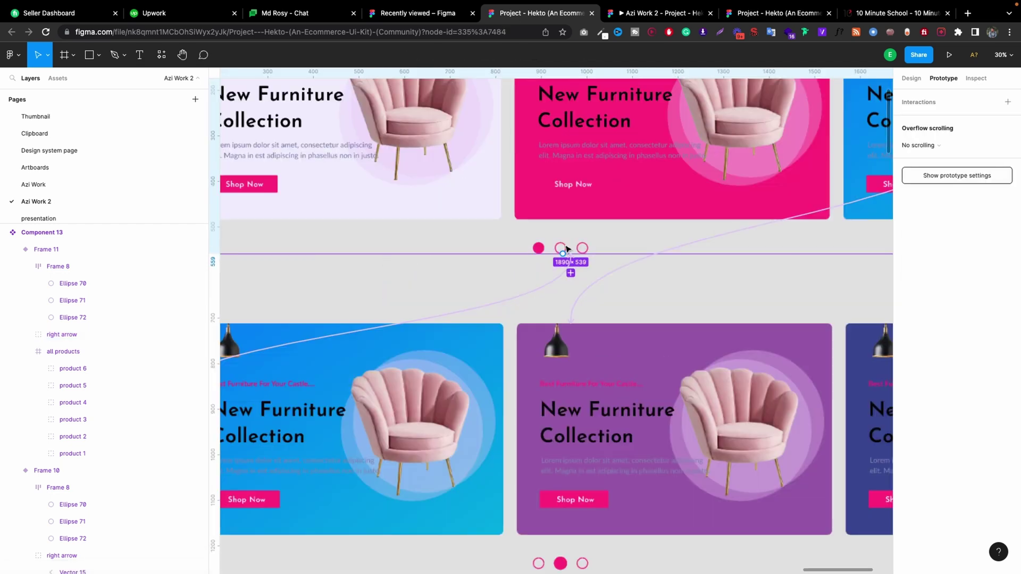
double_click(564, 248)
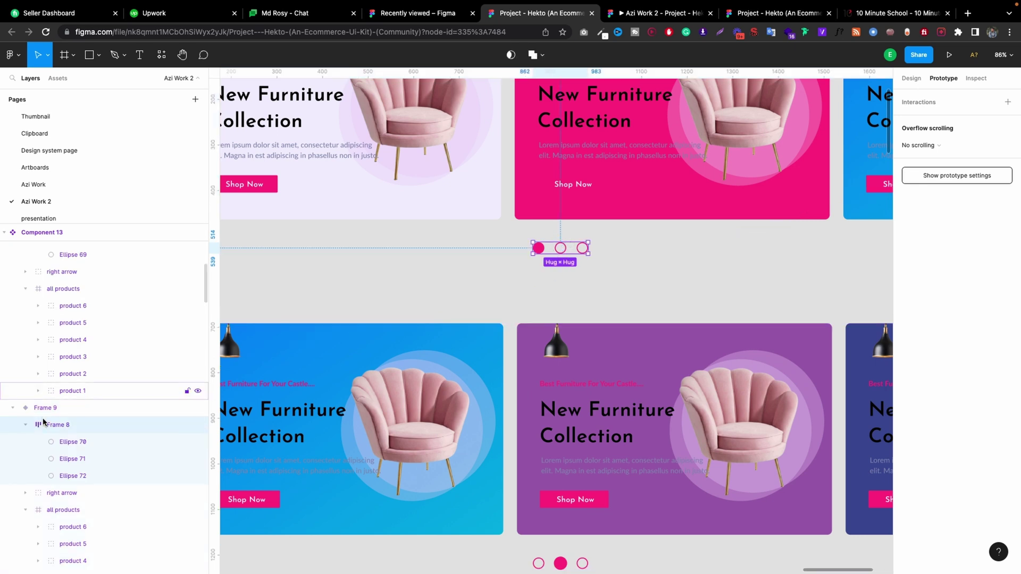
click(84, 444)
click(84, 460)
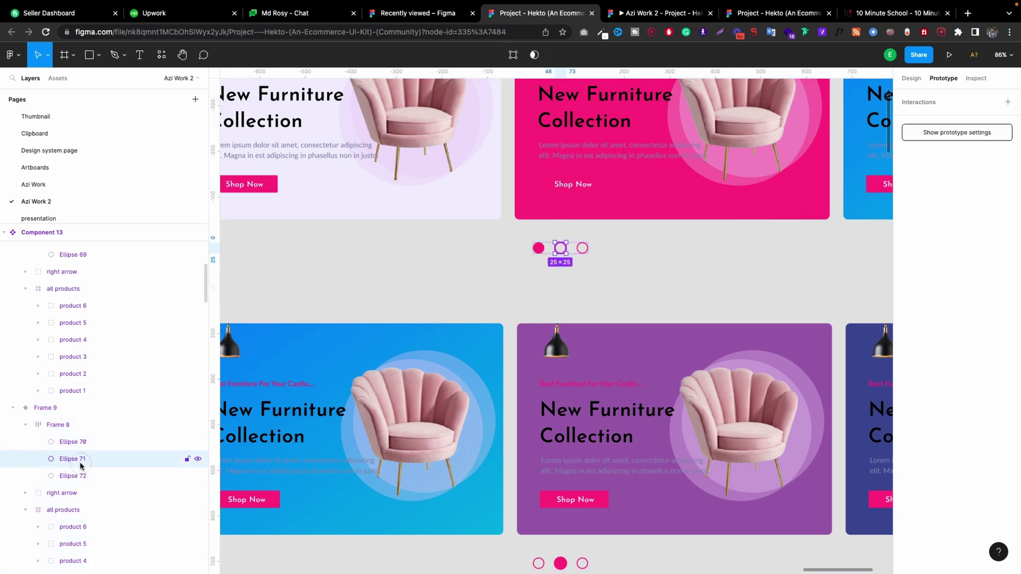
drag(566, 248, 577, 363)
Add a click interaction to Frame 9's third pagination dot (Ellipse 72) that changes Property 1 to Frame 11.
click(104, 477)
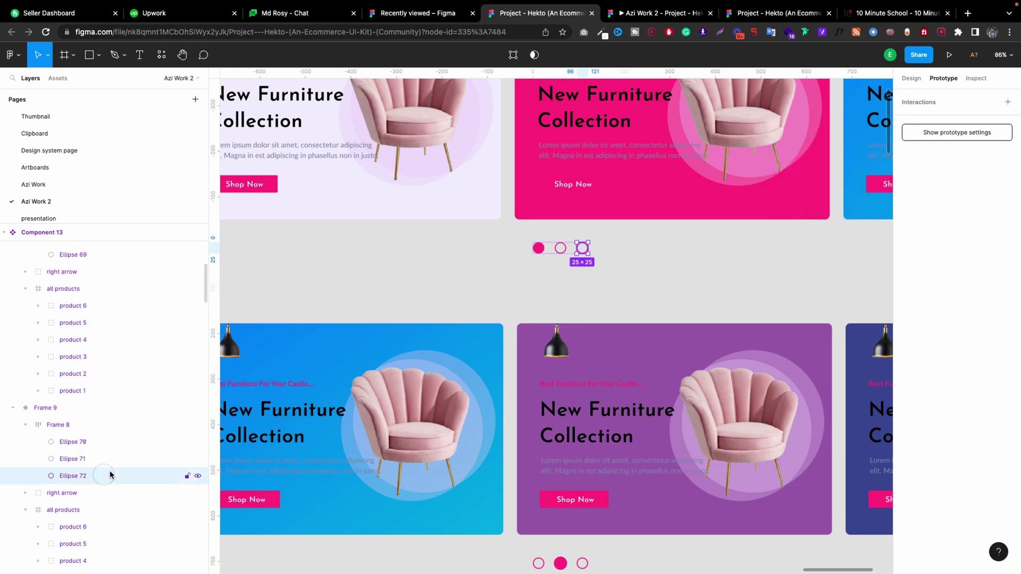
scroll(617, 253, down, 1)
drag(588, 245, 602, 398)
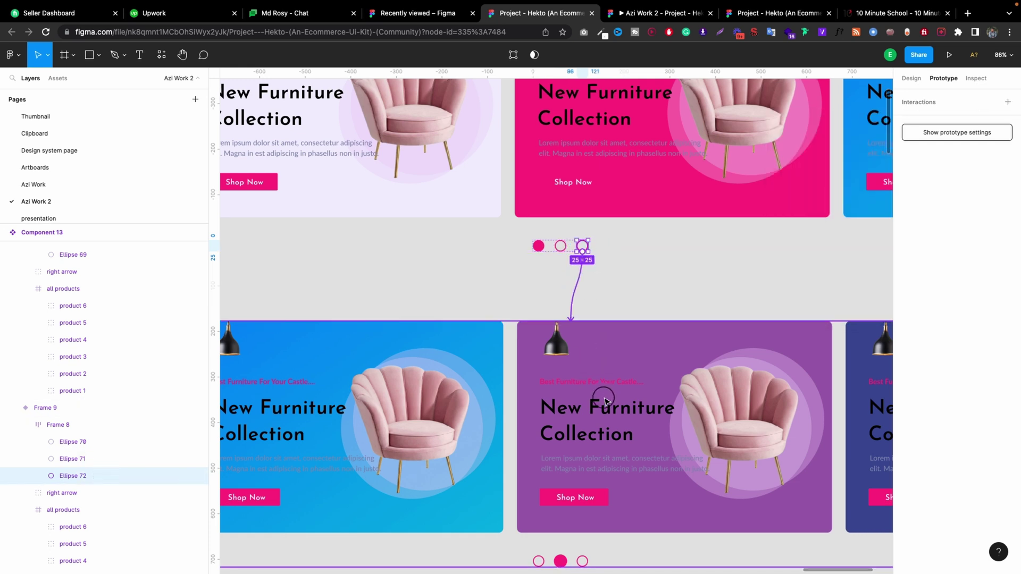
click(859, 179)
click(860, 205)
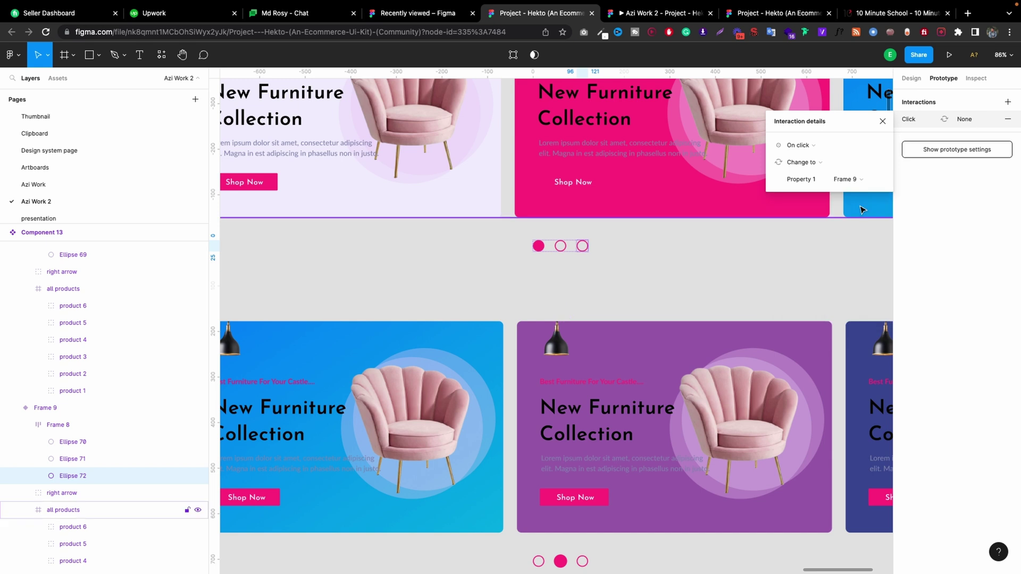
click(850, 180)
click(857, 158)
key(Escape)
Link Frame 10's first pagination dot (Ellipse 70) to the Frame 9 variant with a click interaction.
scroll(639, 328, up, 5)
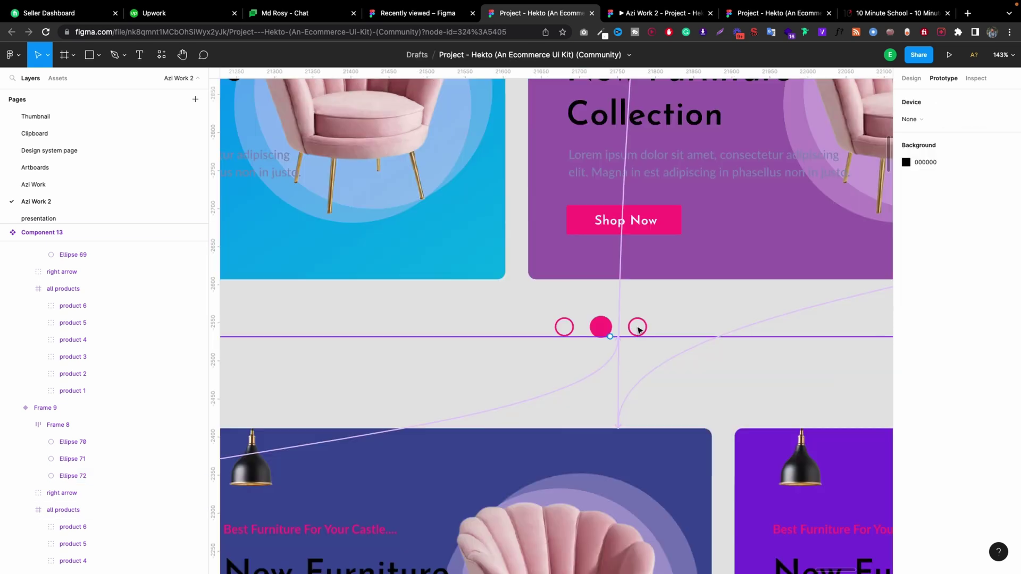
click(638, 326)
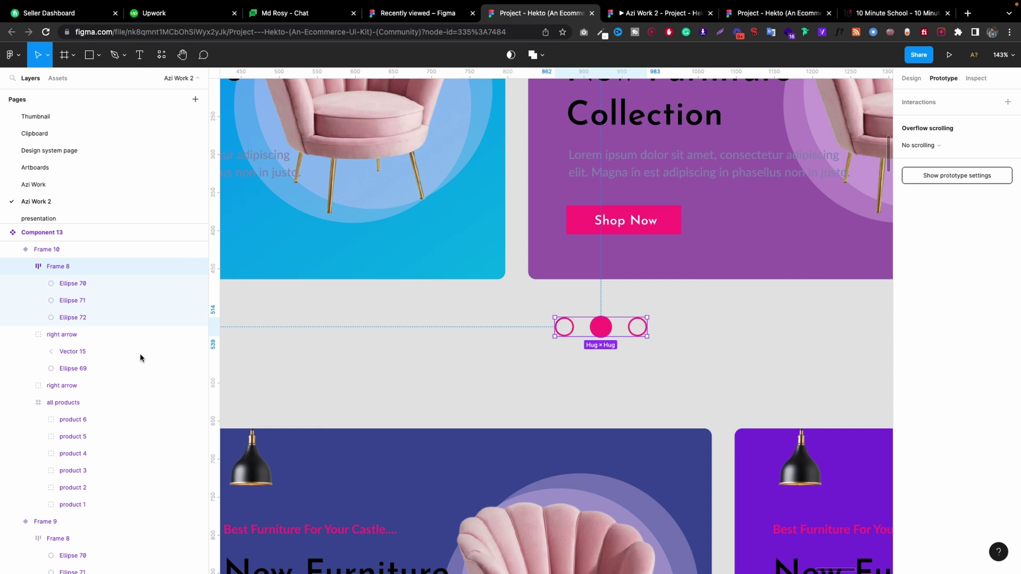
click(75, 283)
scroll(661, 322, down, 2)
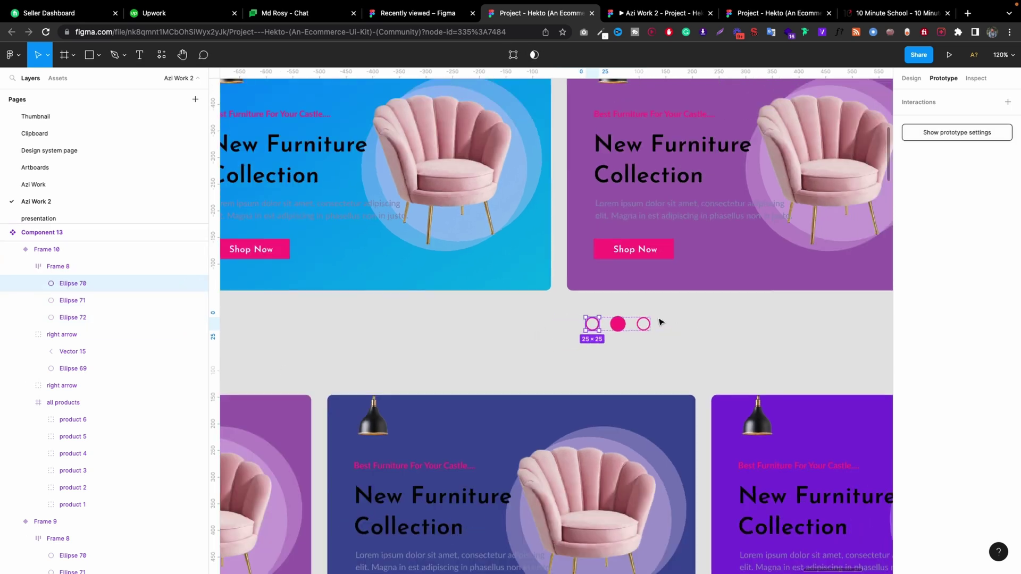
scroll(661, 322, down, 4)
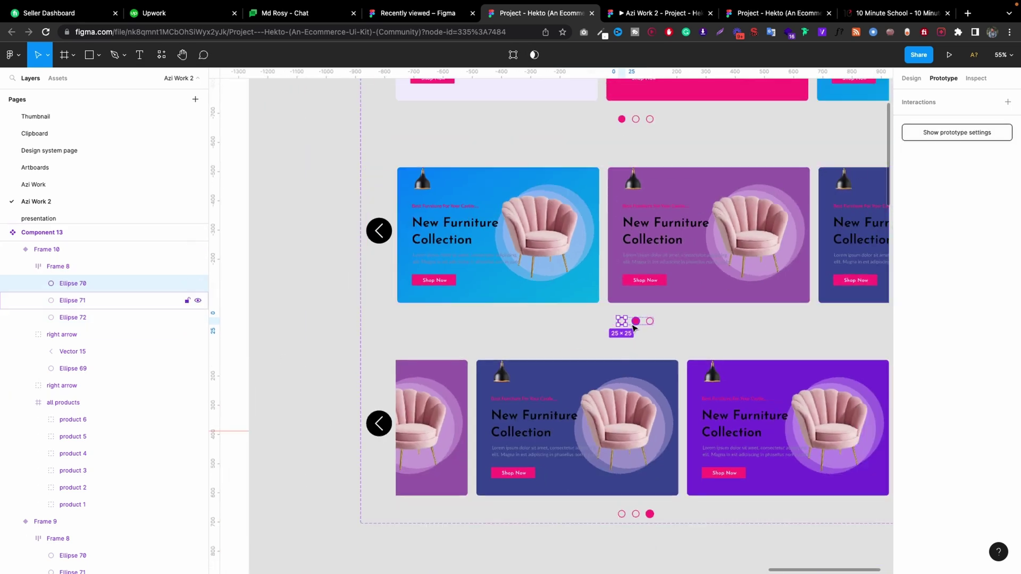
drag(629, 321, 550, 101)
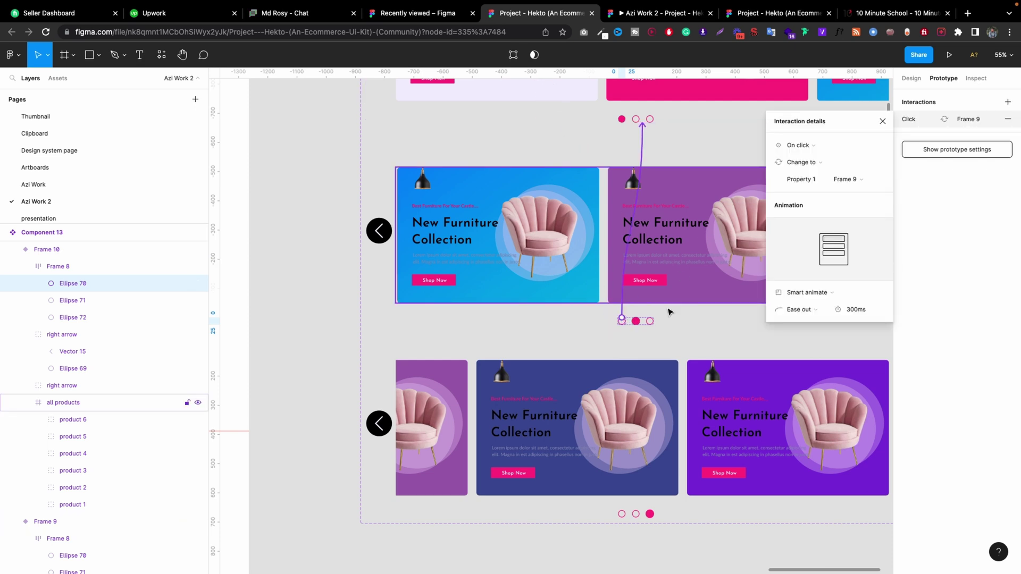
click(882, 121)
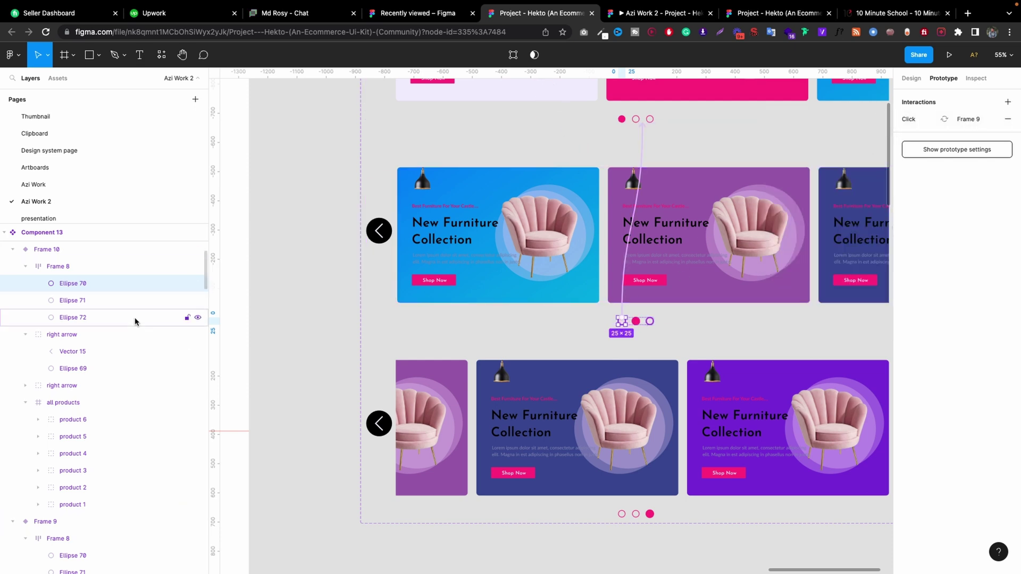
Link Frame 10's third pagination dot (Ellipse 72) to the Frame 11 variant with a click interaction.
click(119, 301)
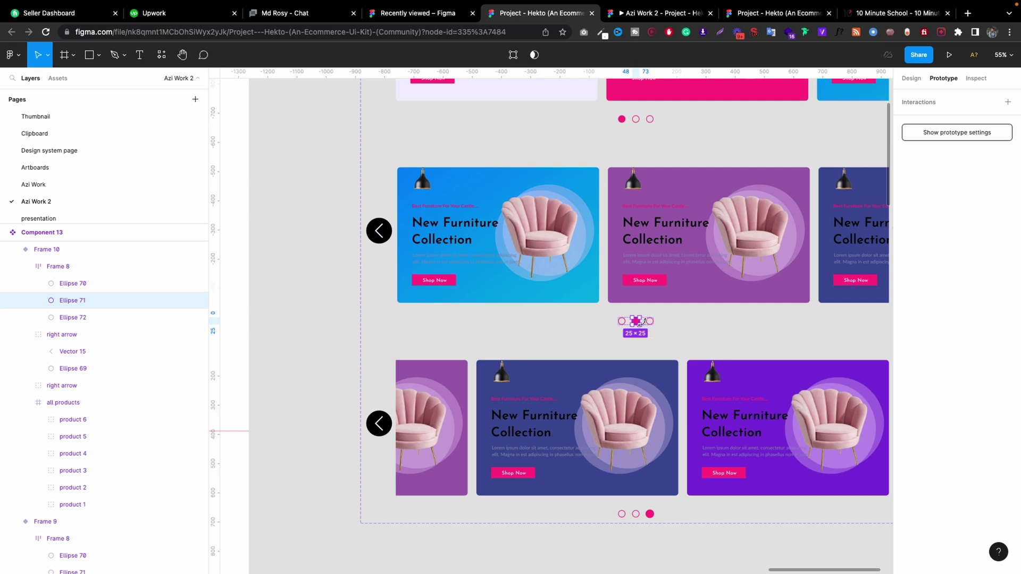
click(75, 317)
drag(656, 325, 641, 492)
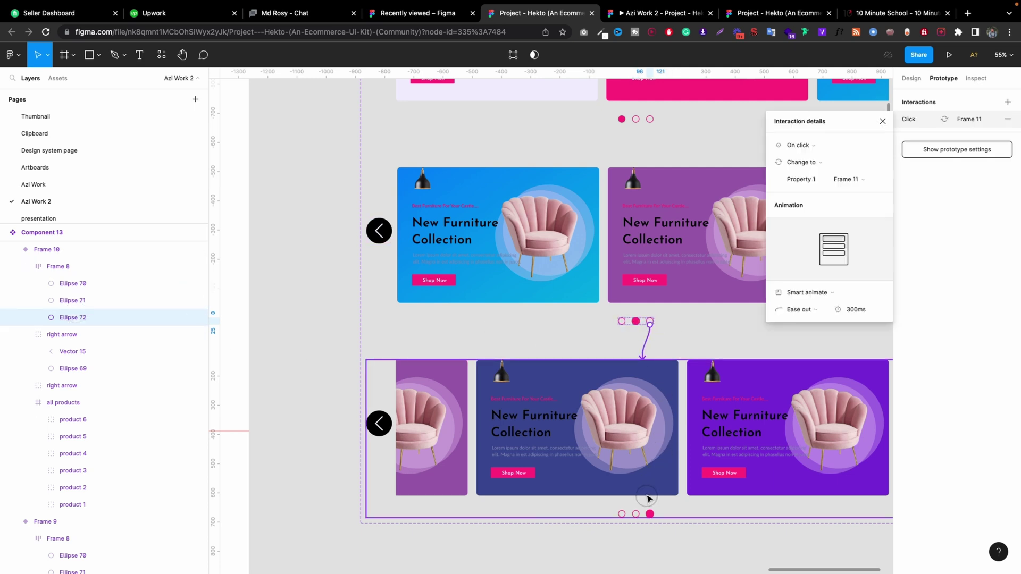
click(882, 122)
Add a click interaction to Frame 11's first pagination dot (Ellipse 70) that changes Property 1 to Frame 9.
scroll(654, 396, down, 3)
click(631, 367)
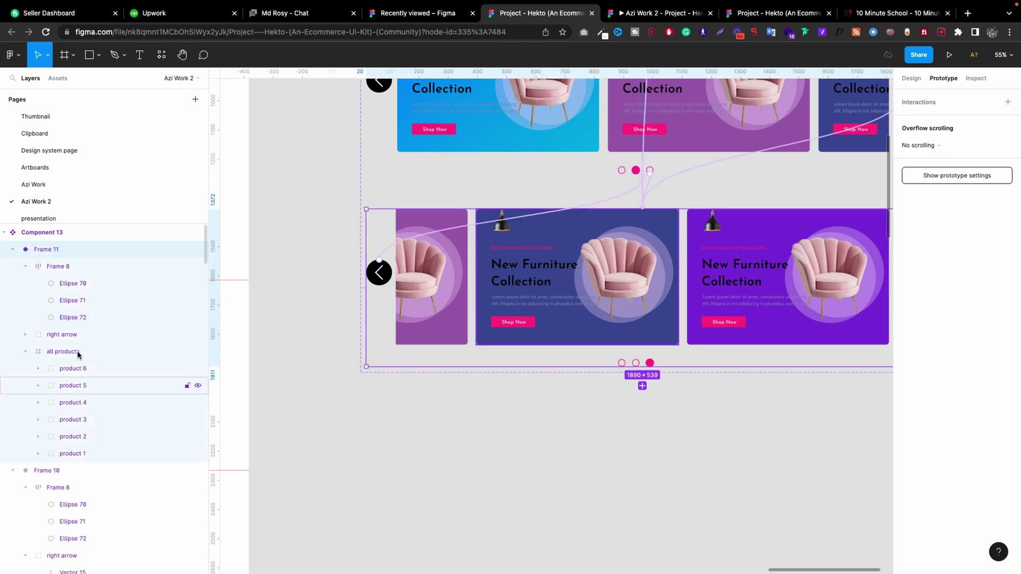
click(625, 366)
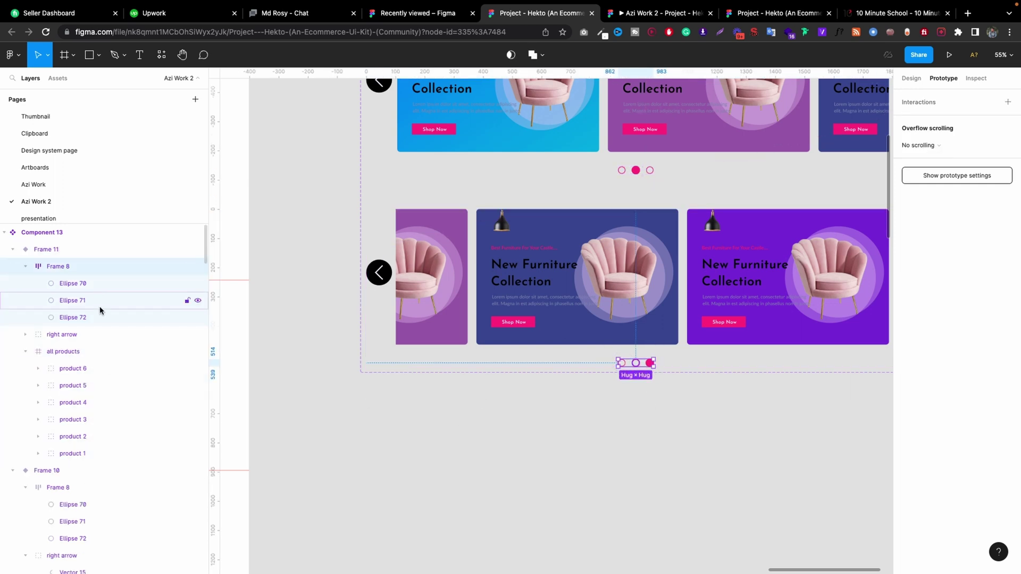
click(82, 289)
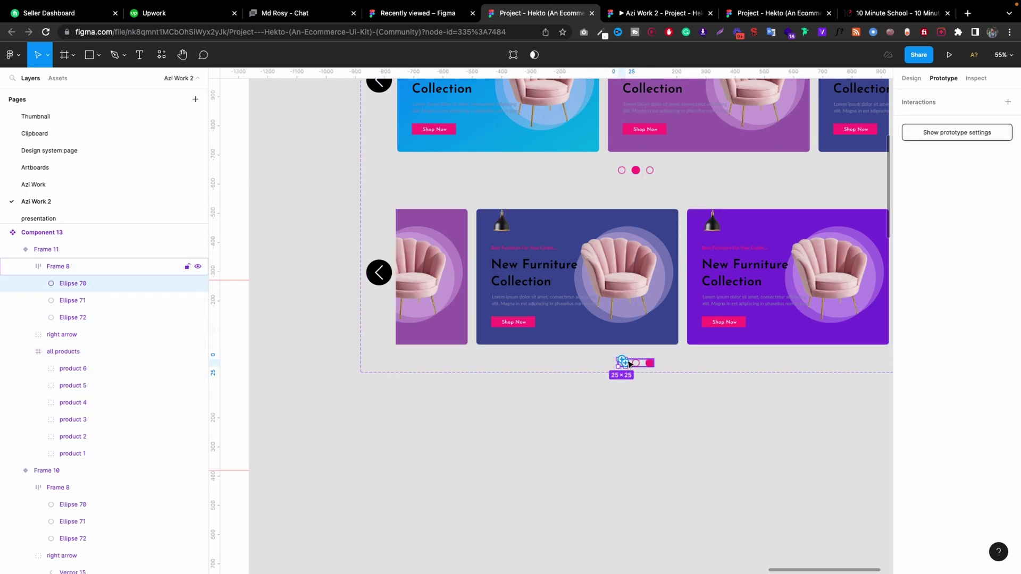
drag(638, 364, 642, 173)
click(842, 180)
click(852, 202)
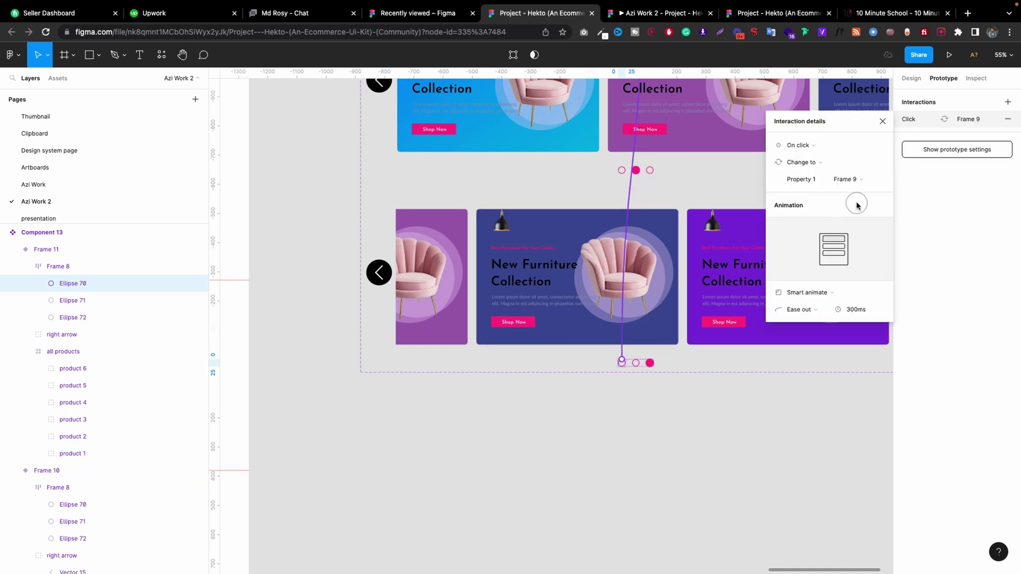
Link Frame 11's second pagination dot (Ellipse 71) to the Frame 10 variant with a click interaction.
click(100, 306)
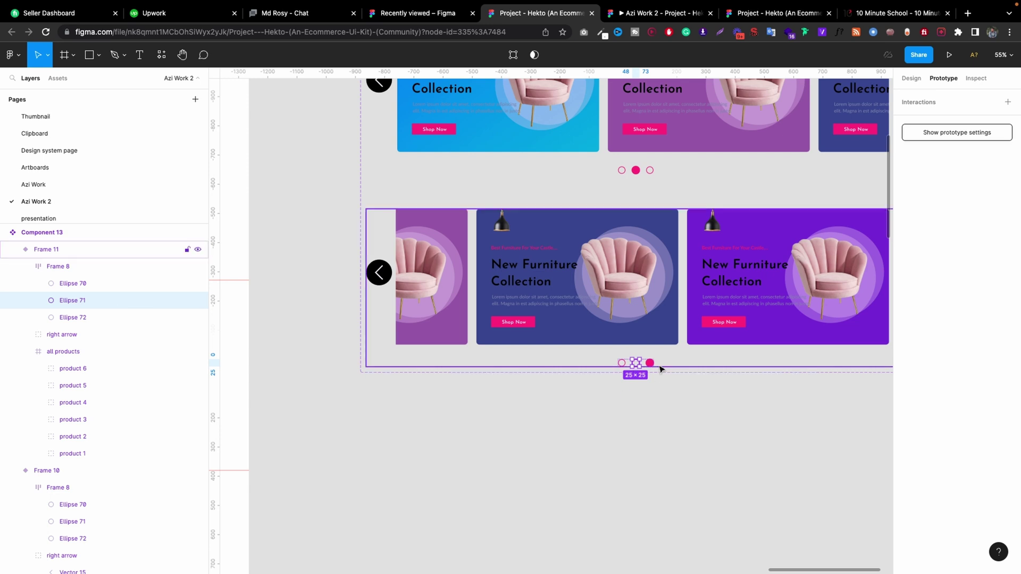
drag(636, 360, 715, 153)
click(882, 121)
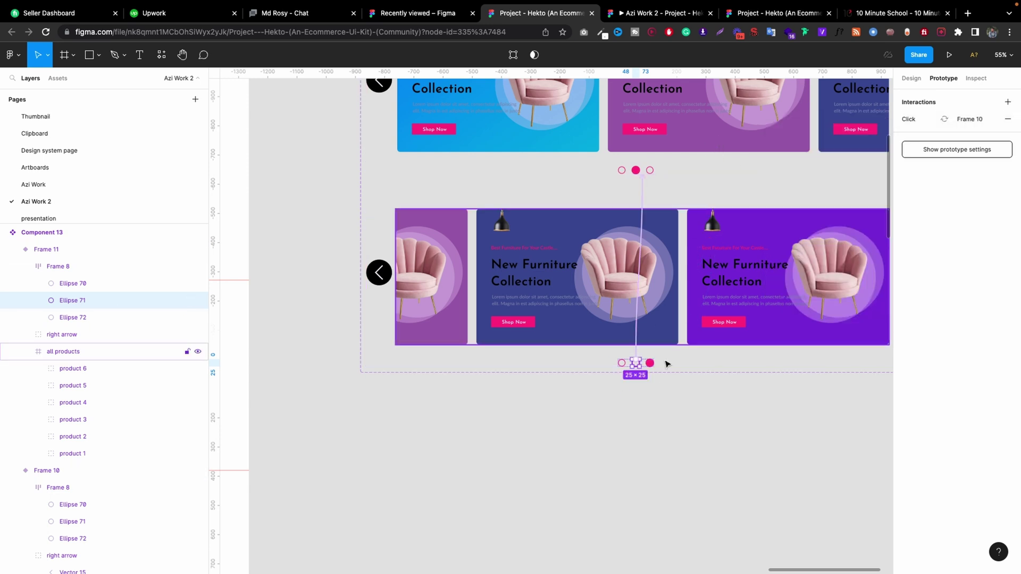
Search the assets for 13 and place an instance of the Component 13 carousel beneath the header of Home Page 3.
scroll(633, 413, down, 6)
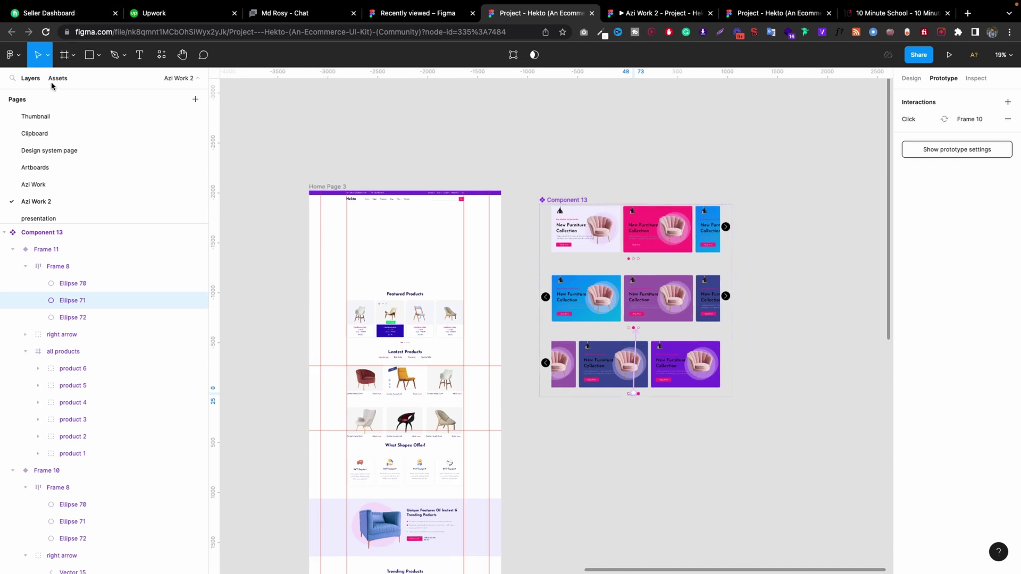
click(53, 81)
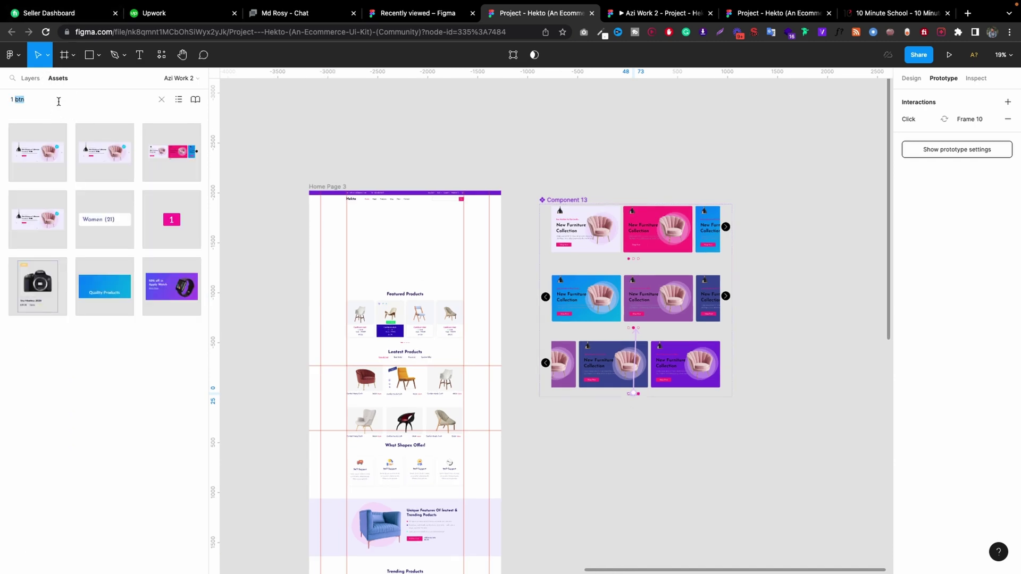
text(12)
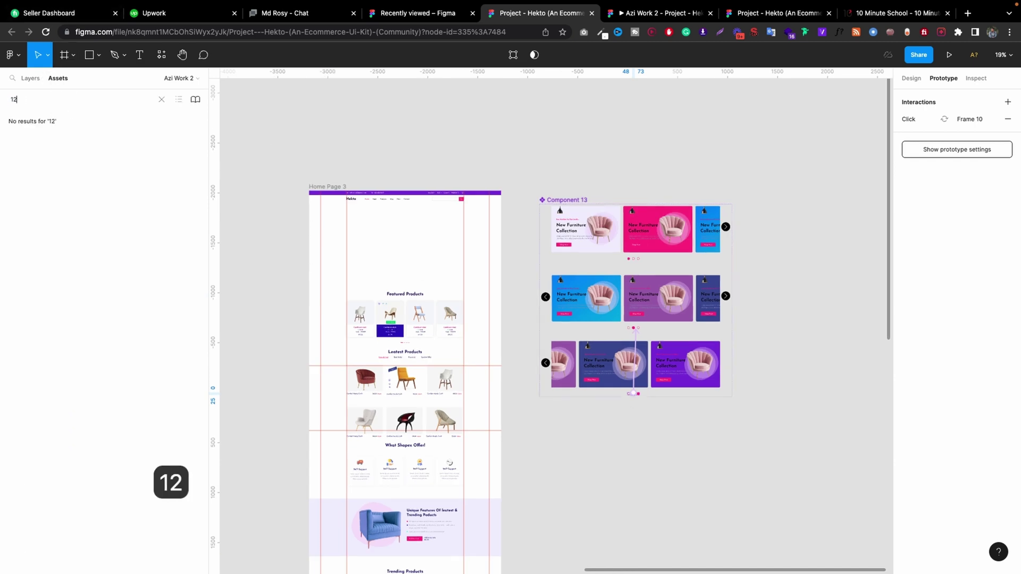
text(=3)
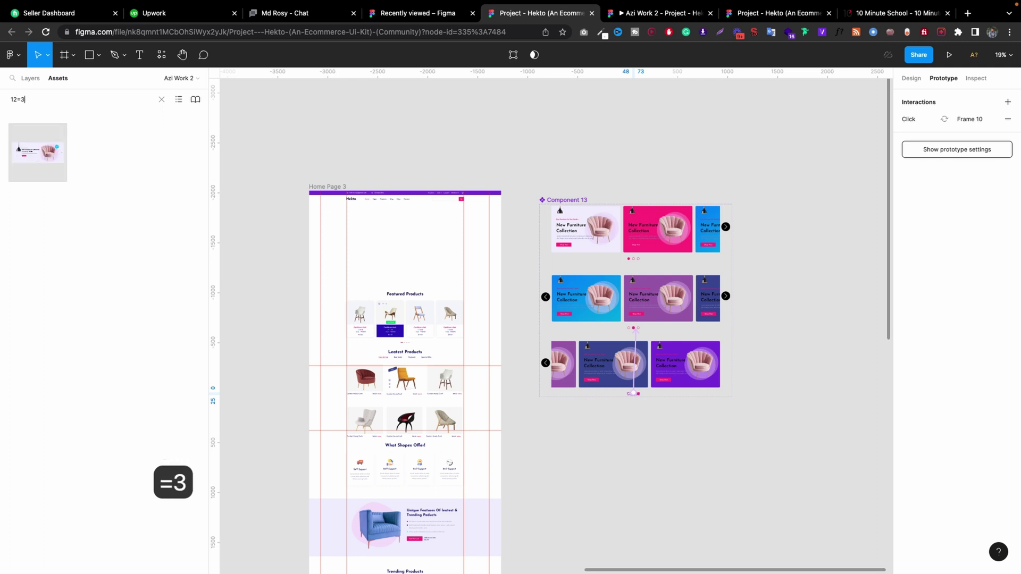
key(BackSpace)
key(BackSpace)
key(BackSpace)
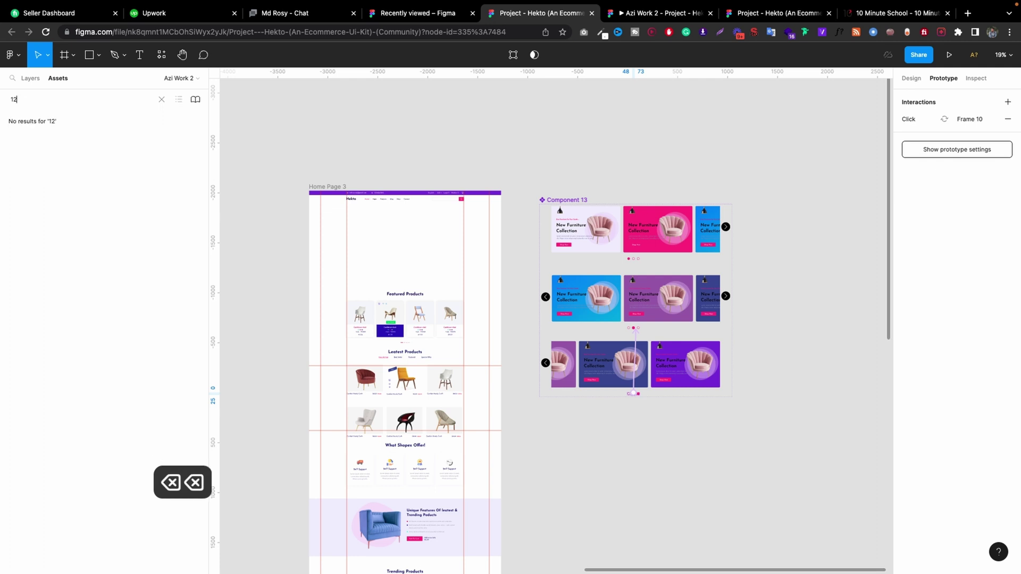
text(3)
drag(64, 136, 407, 233)
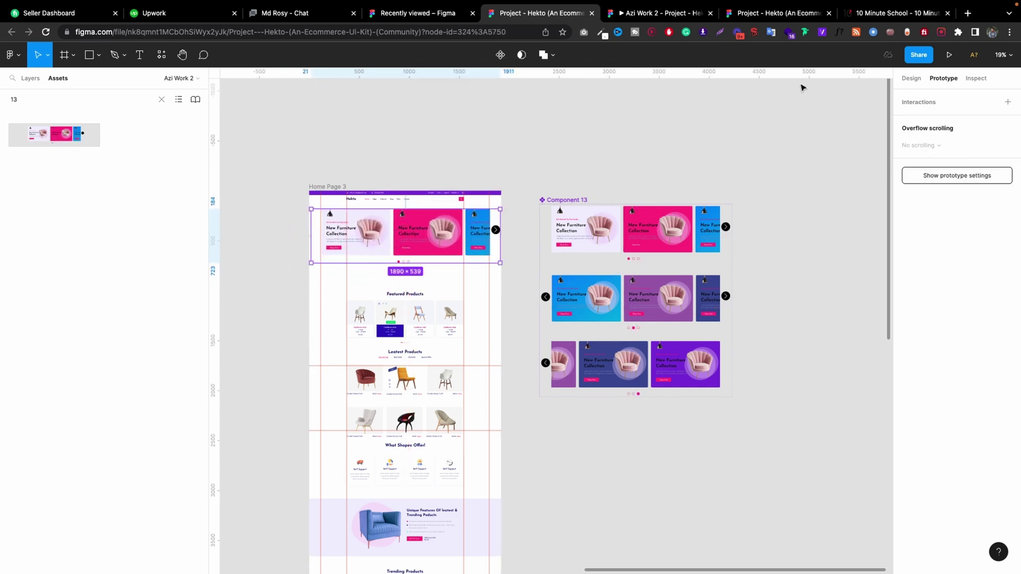
click(910, 78)
Test the carousel's previous and next arrows and its three pagination dots in the prototype preview, and return to the design file.
key(ctrl+Tab)
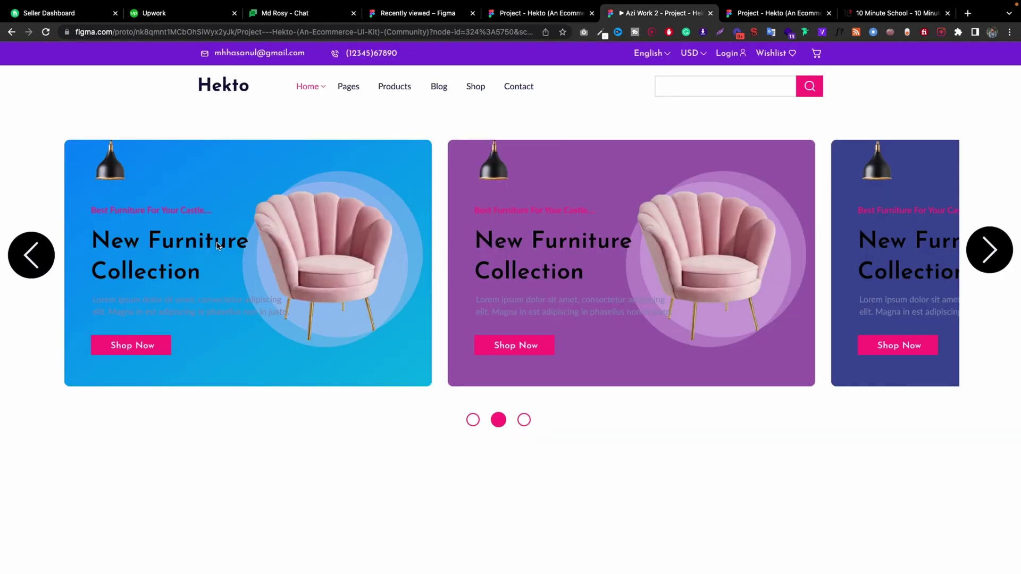
click(38, 260)
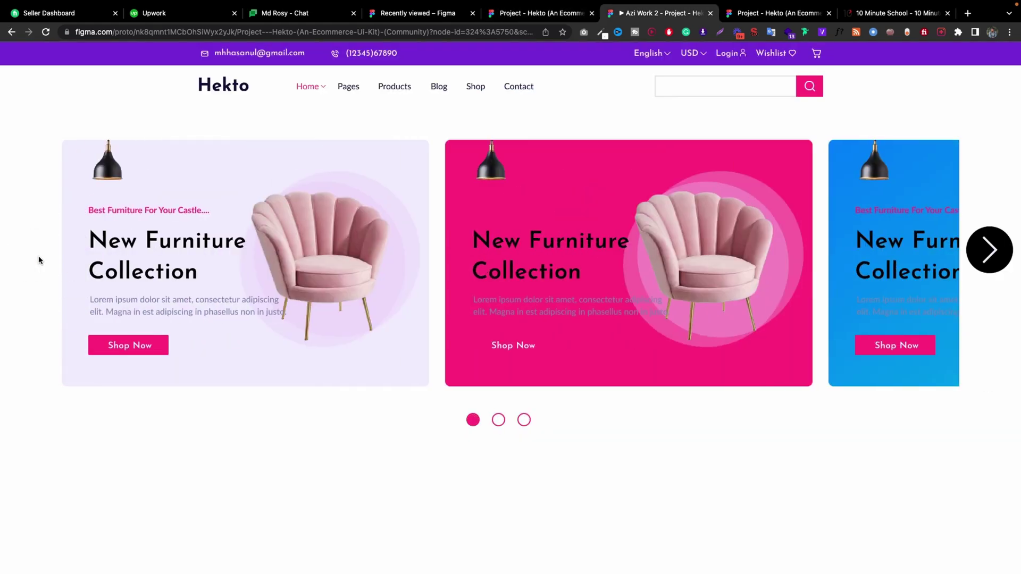
click(984, 261)
click(984, 261)
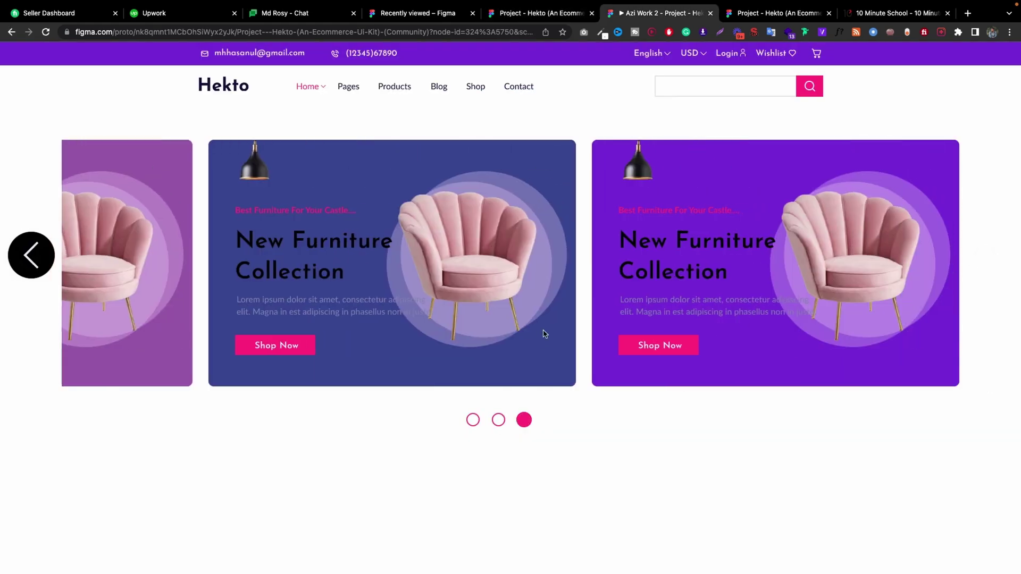
click(497, 425)
click(473, 420)
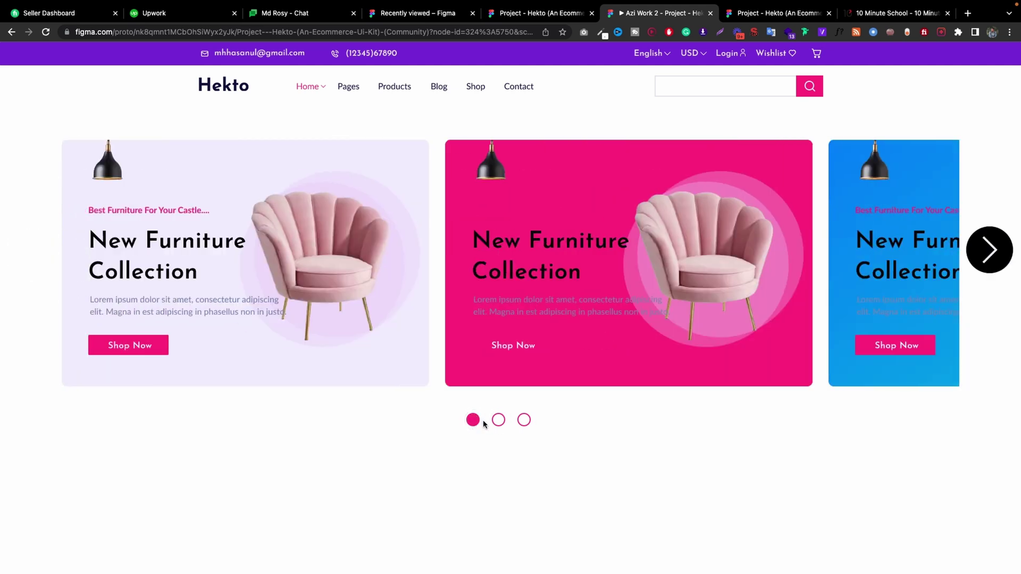
click(499, 421)
click(524, 420)
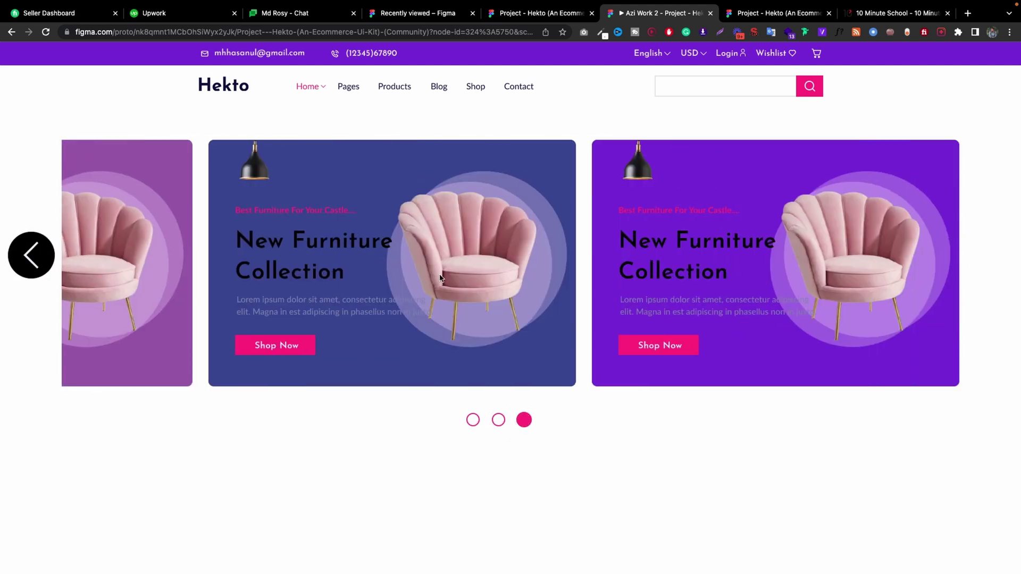
click(553, 14)
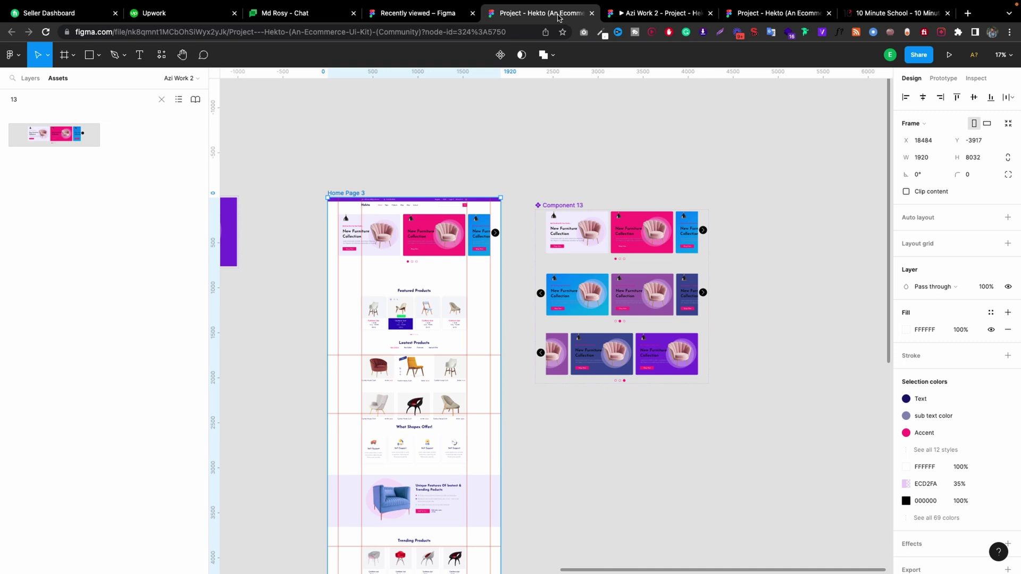